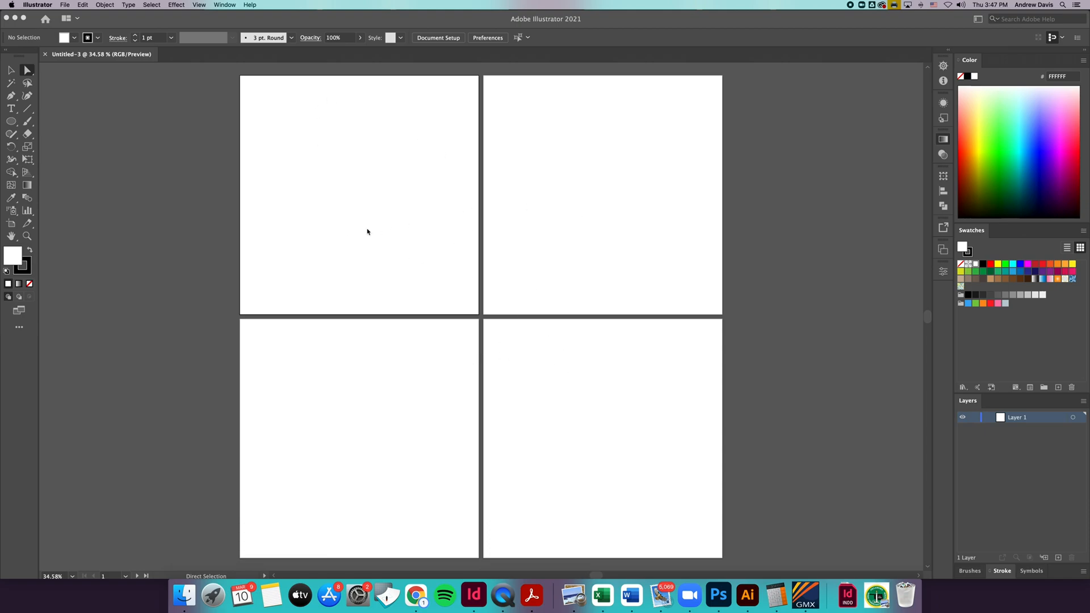
Step: Spread the four artboards apart with the Artboard tool so wide gaps separate them
left_click(15, 226)
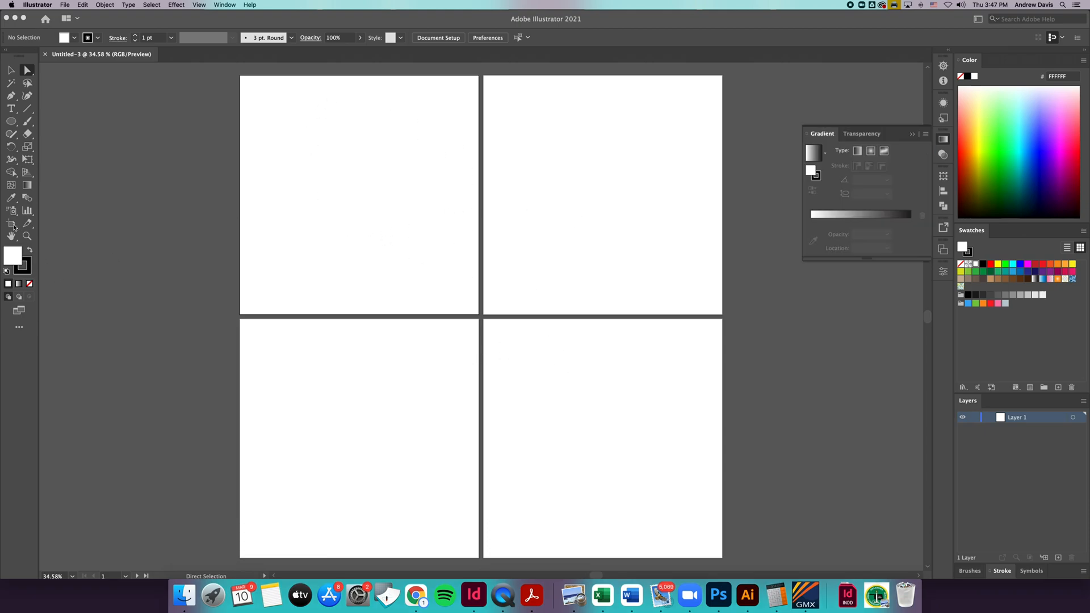
left_click(10, 223)
left_click_drag(297, 253, 233, 207)
left_click_drag(498, 261, 523, 236)
left_click_drag(380, 428, 316, 419)
left_click_drag(541, 433, 569, 436)
Step: Fit the fourth artboard to the window and add the point text "isacc's grocery store" on it
scroll(442, 375, "up", 5)
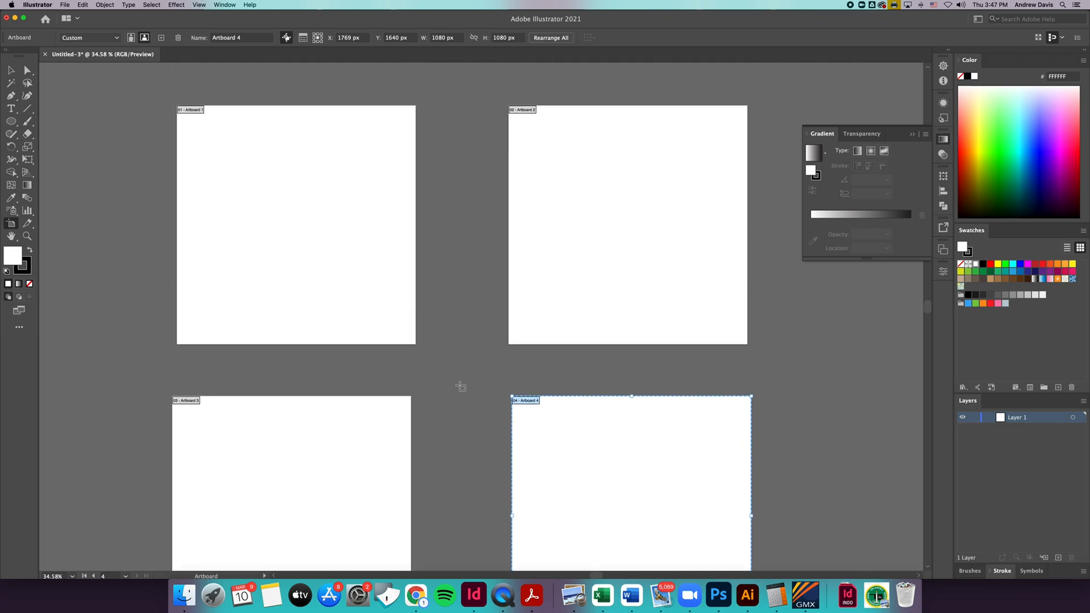
scroll(460, 384, "left", 5)
scroll(464, 391, "up", 1)
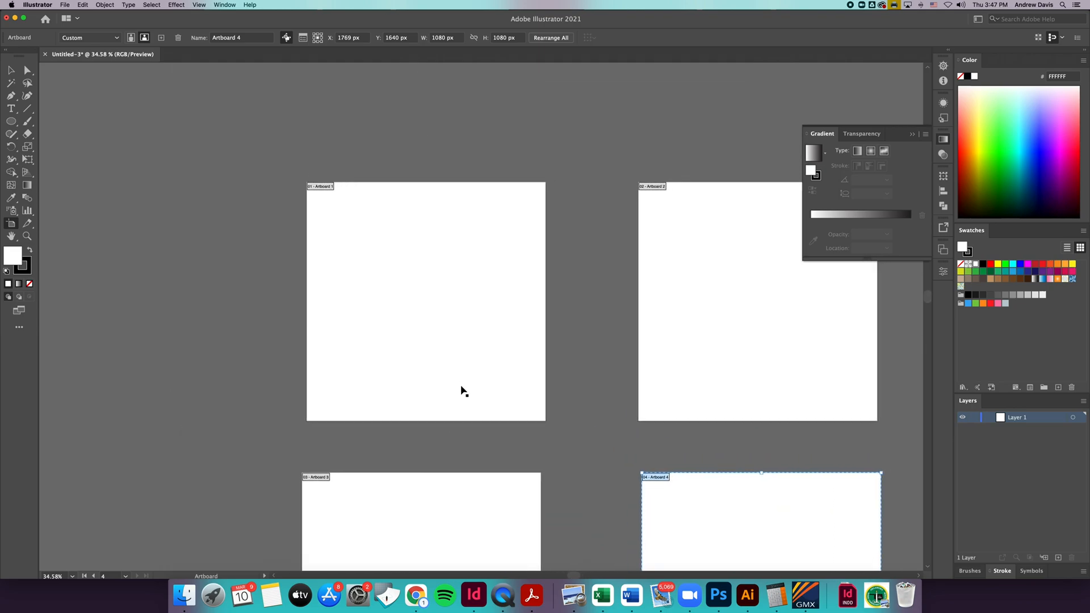
key("super+0")
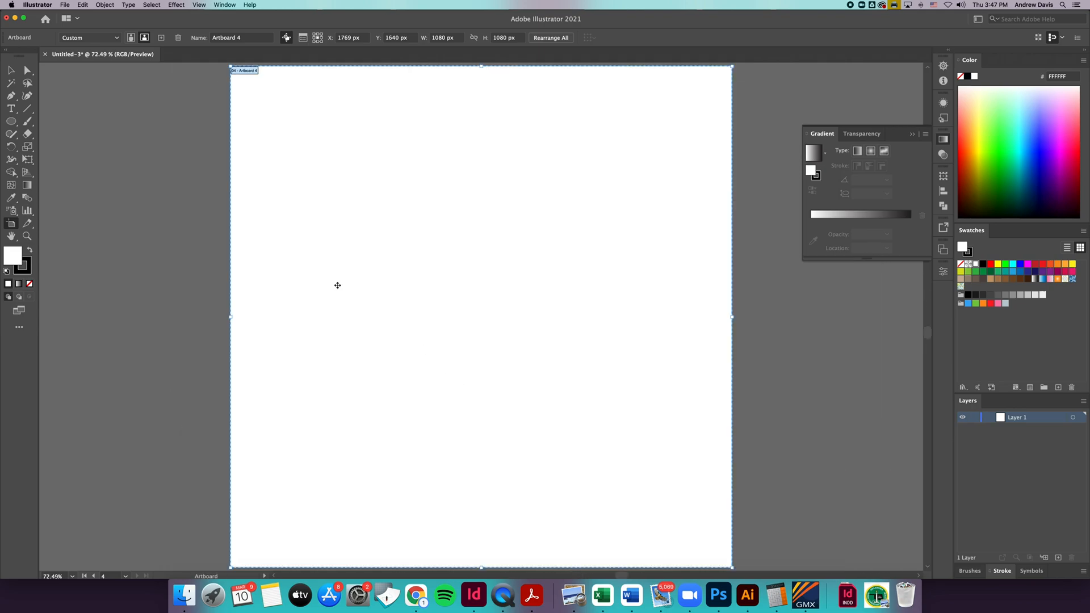
left_click(11, 70)
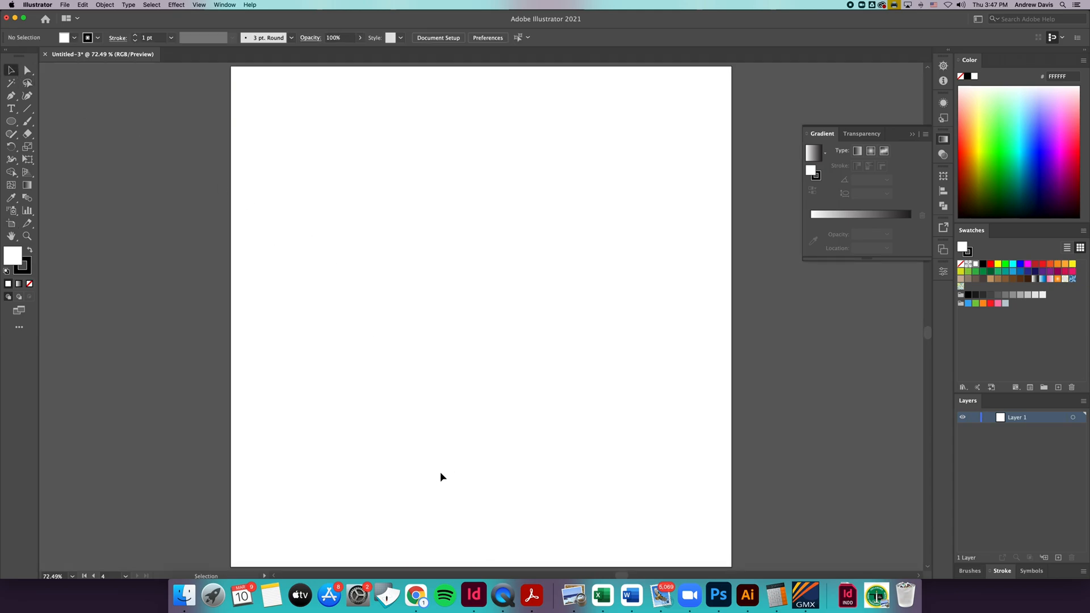
left_click(11, 109)
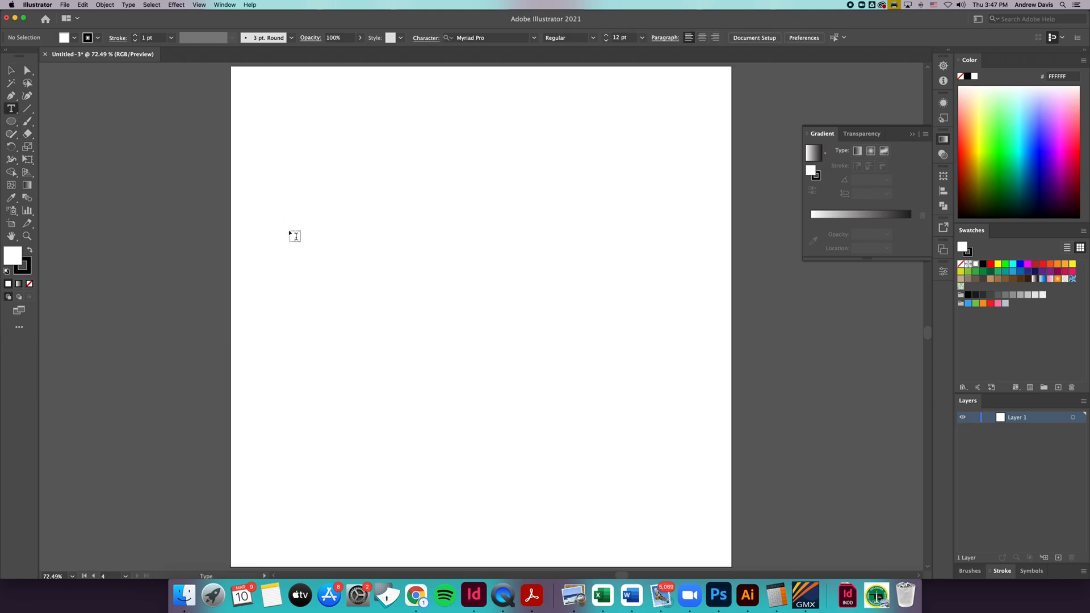
left_click(321, 198)
key("BackSpace")
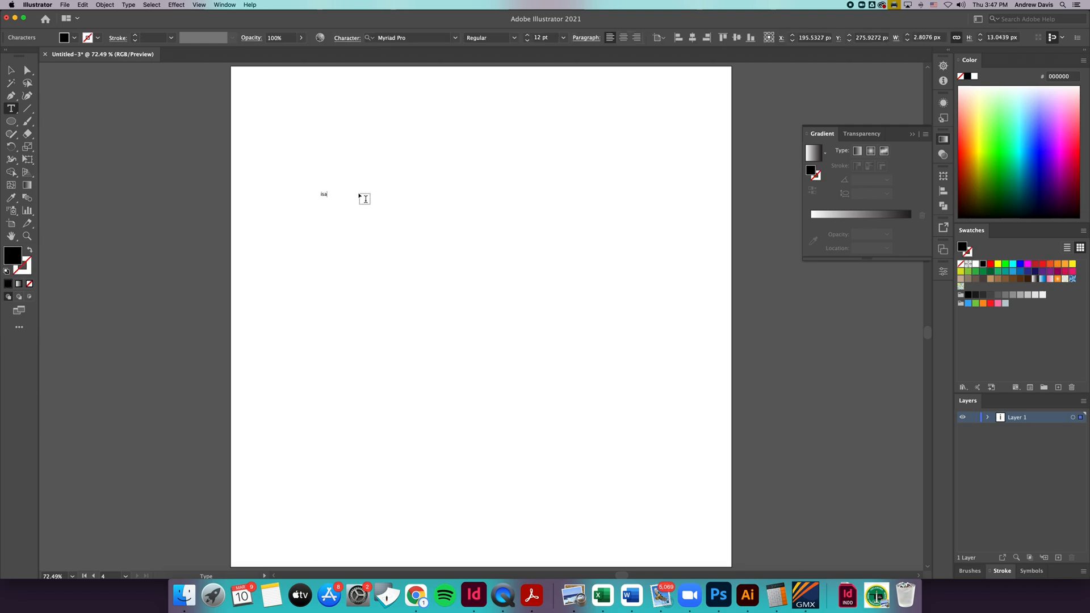
type("isacc")
key("Return")
type("s")
key("BackSpace")
type("s grocery store")
Step: Enlarge the "isacc's grocery store" text to about 98 pt and place it near the artboard's upper edge
left_click(11, 70)
left_click_drag(368, 198, 701, 309)
left_click_drag(471, 214, 479, 127)
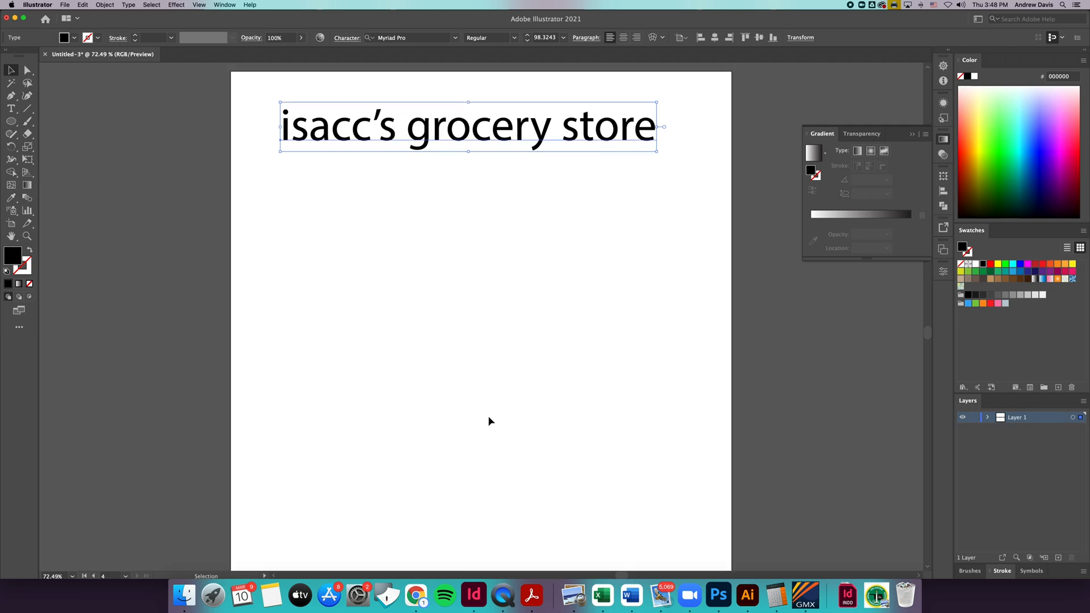
scroll(486, 408, "down", 3)
scroll(487, 408, "down", 1)
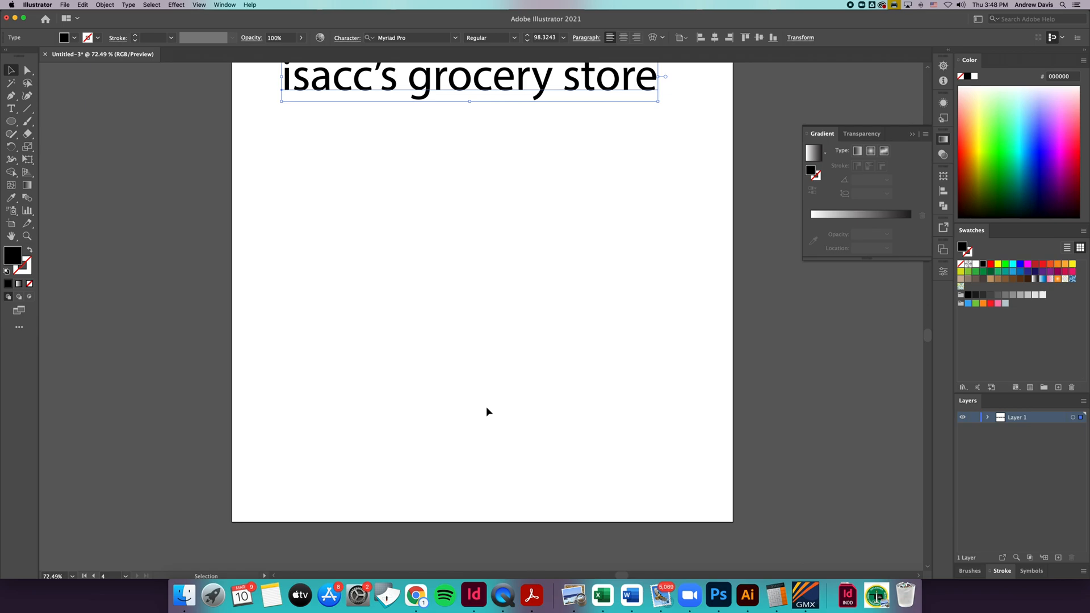
scroll(486, 406, "up", 2)
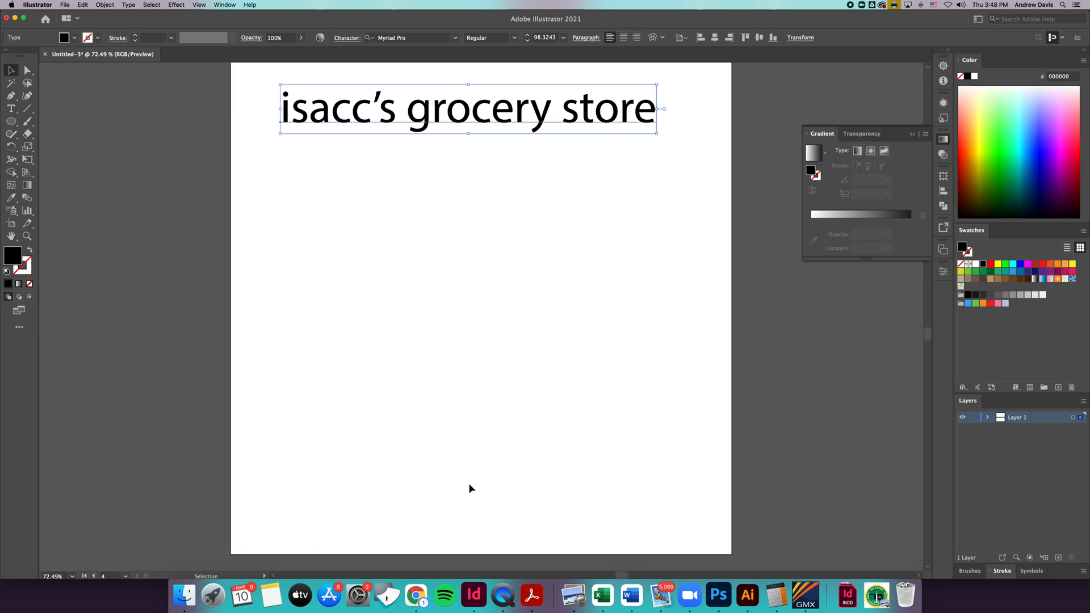
Step: Switch to Chrome and search Google Images for "grocery store"
left_click(416, 595)
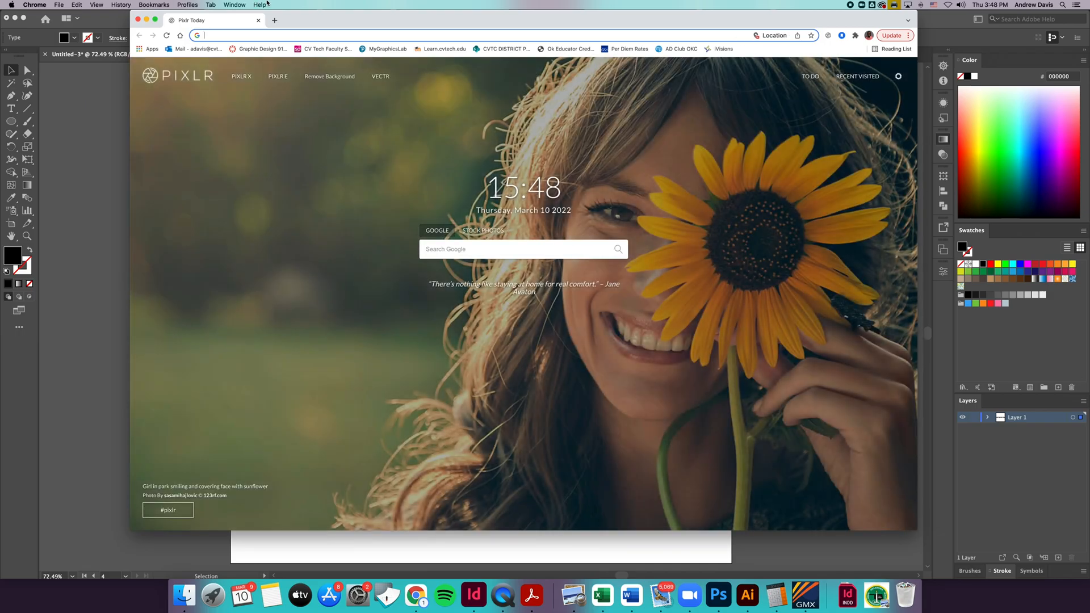
type("grocery ")
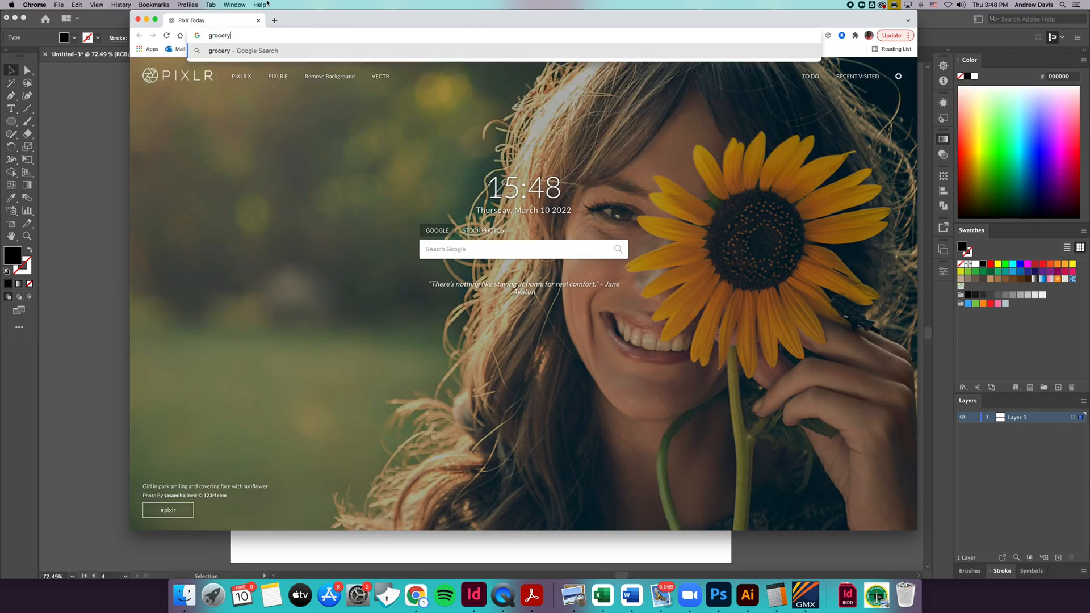
type("store")
key("Return")
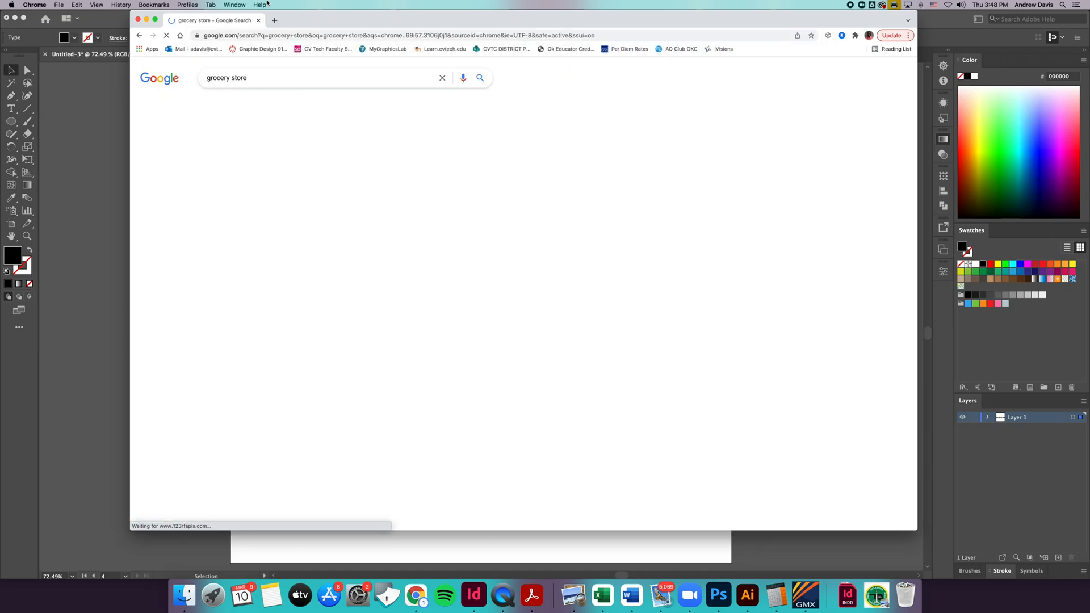
left_click(280, 105)
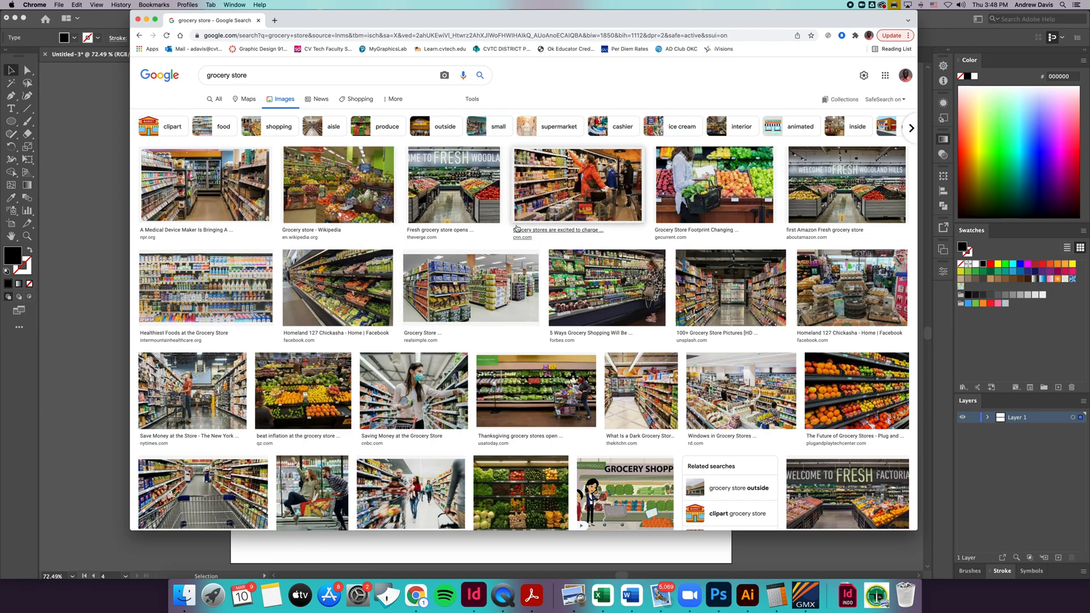
Step: Preview the photo of the shopper with a basket and the Wall Street Journal produce photo, and browse more results
left_click(731, 192)
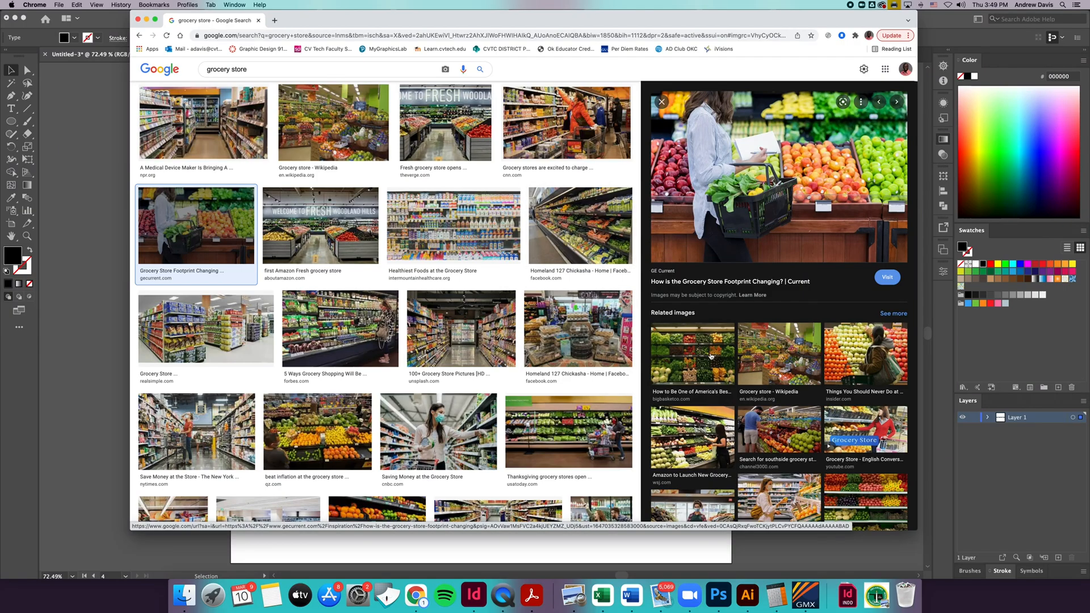
left_click(704, 435)
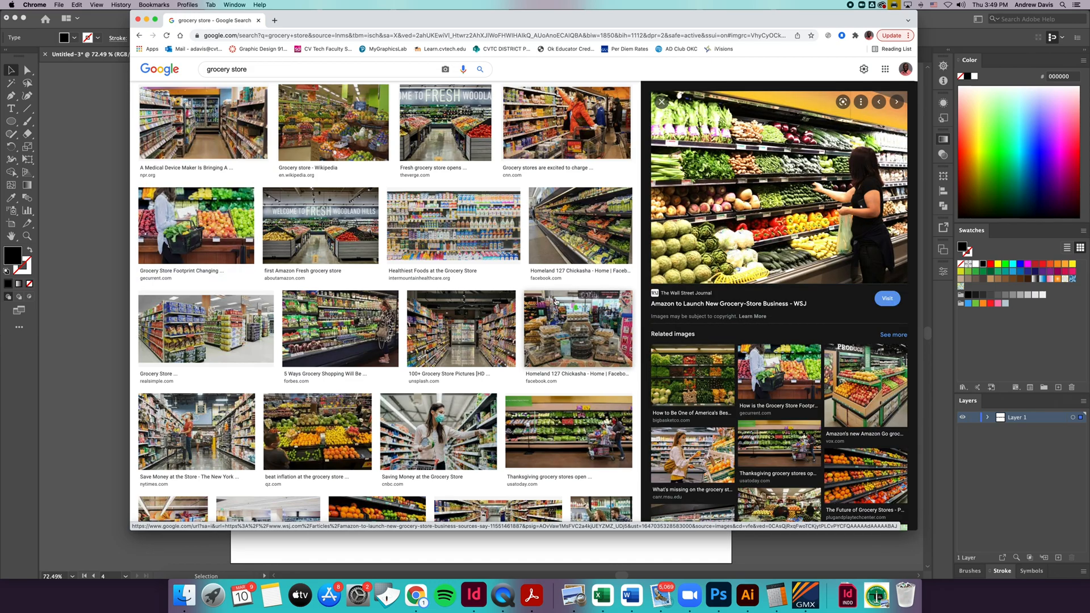
scroll(539, 325, "down", 5)
scroll(539, 325, "down", 3)
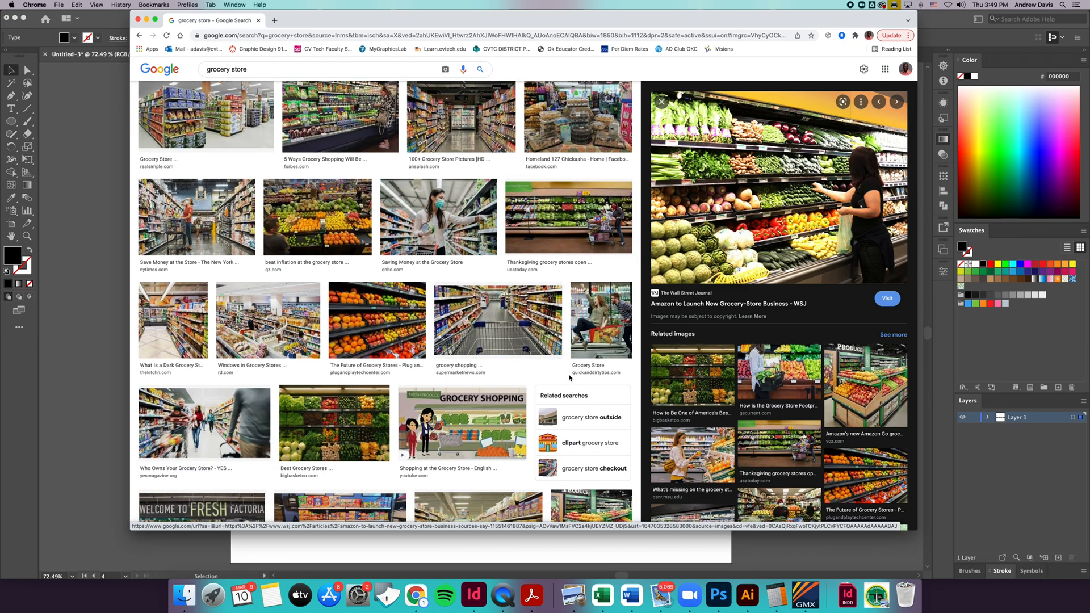
Step: Follow the related search "clipart grocery store" and browse the illustrations for logo ideas
left_click(585, 443)
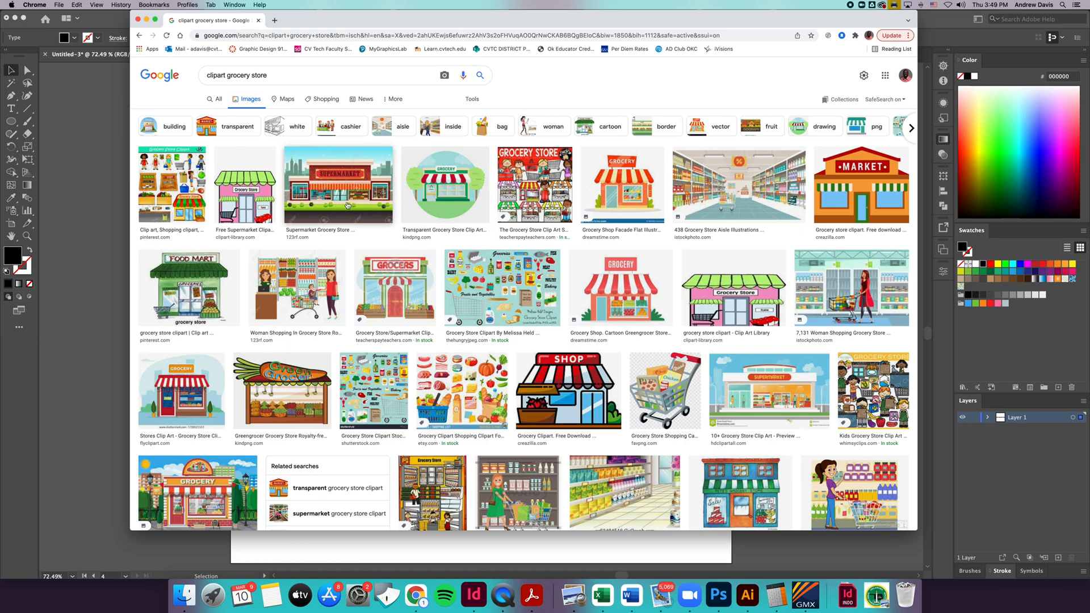
scroll(347, 225, "down", 2)
scroll(346, 225, "down", 5)
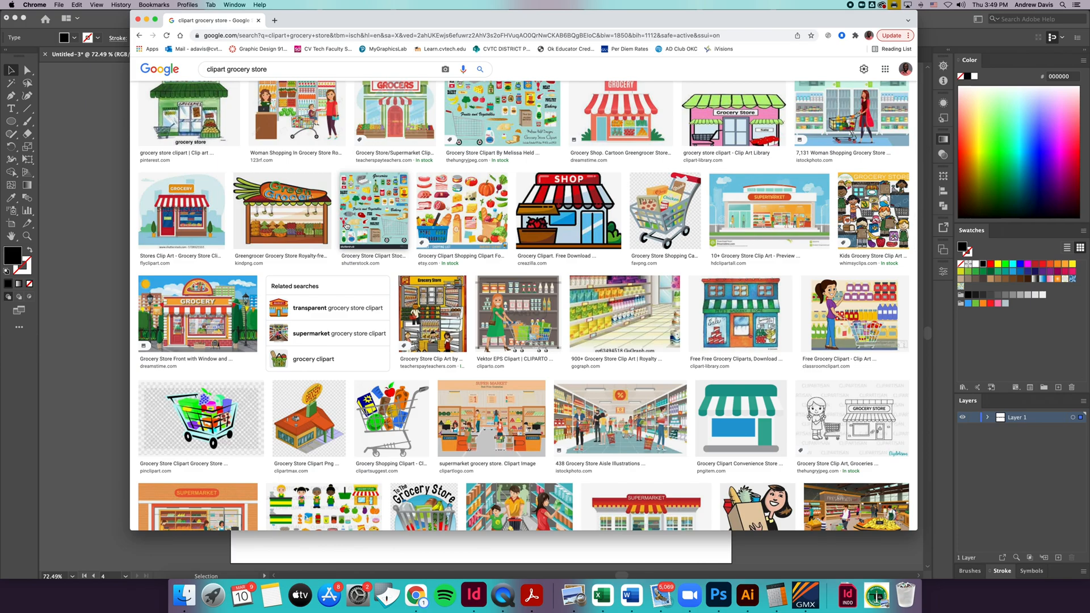
scroll(347, 226, "up", 2)
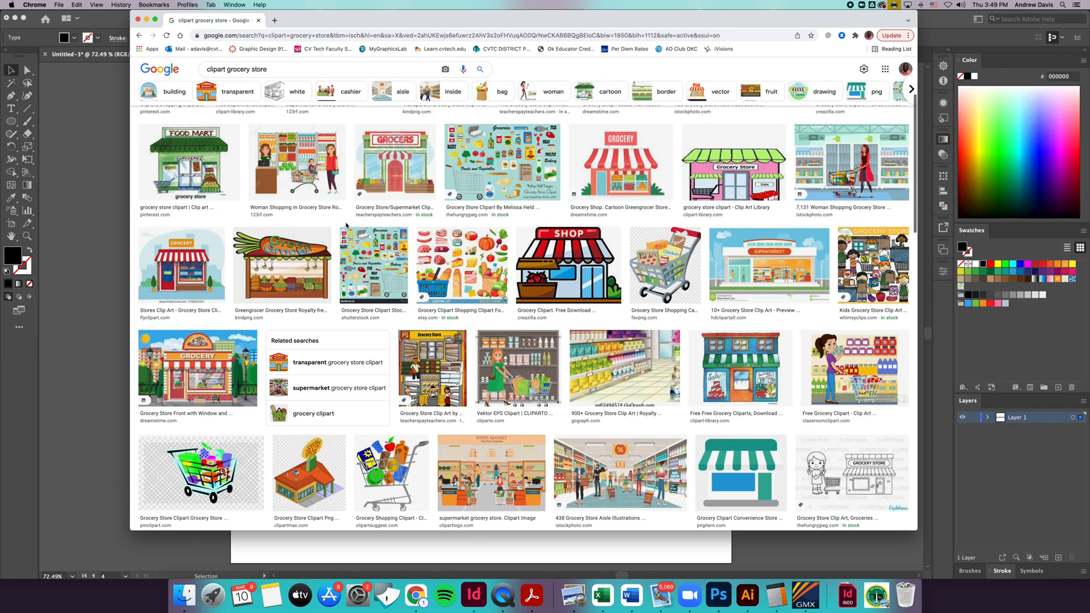
scroll(346, 226, "up", 5)
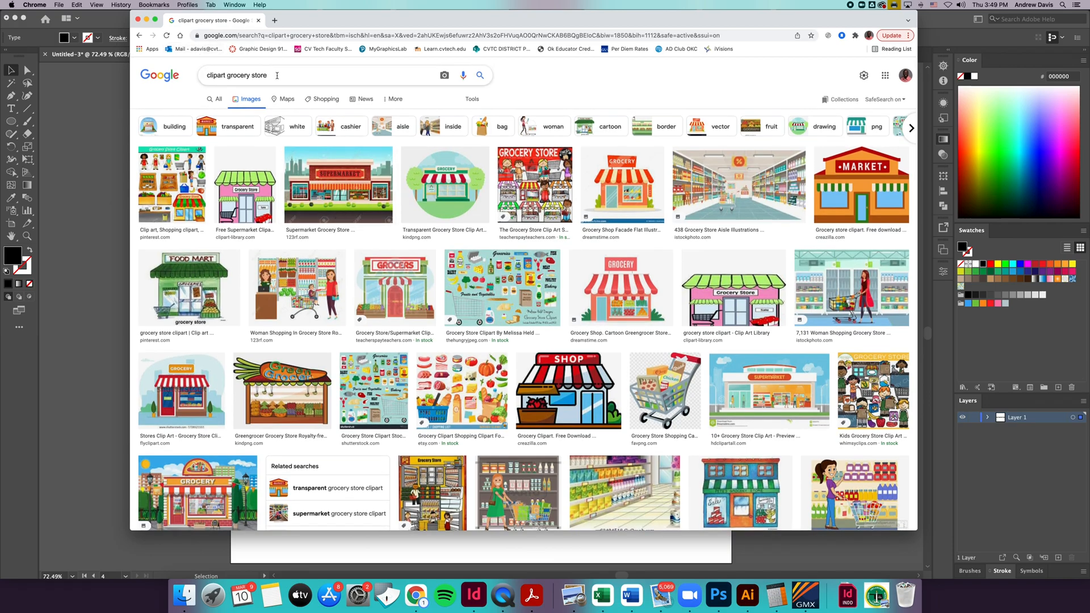
Step: Search the images for "mountain" and look through the results
left_click(185, 69)
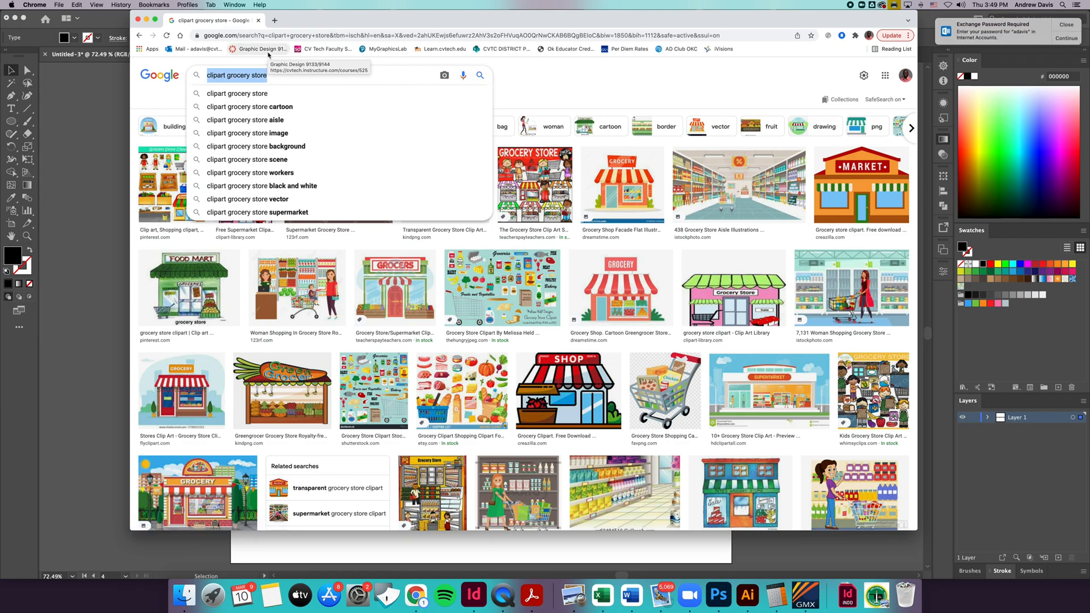
type("mor")
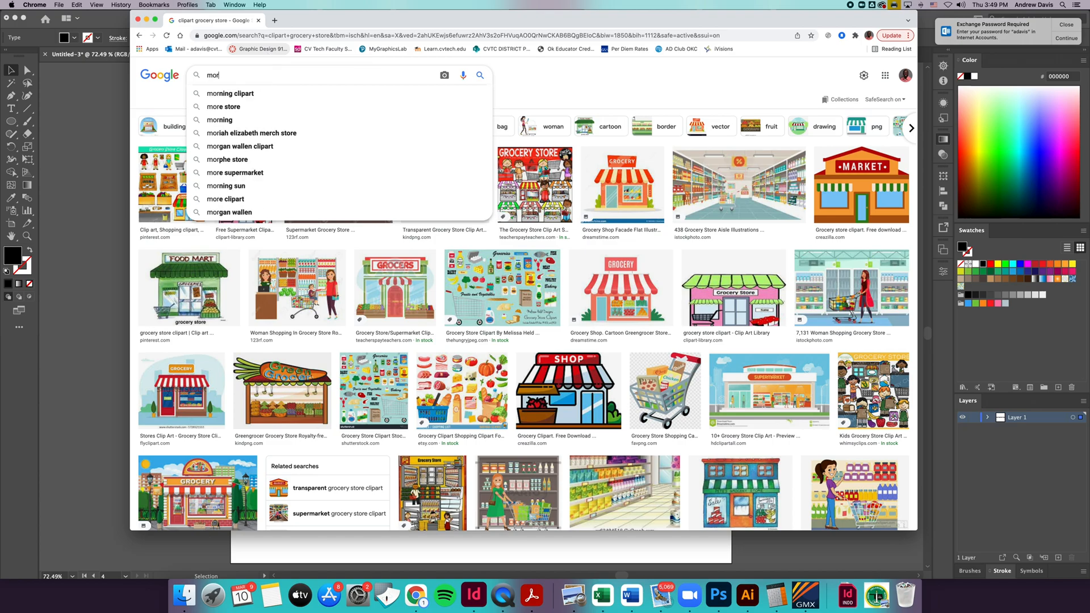
key("BackSpace")
type("untain")
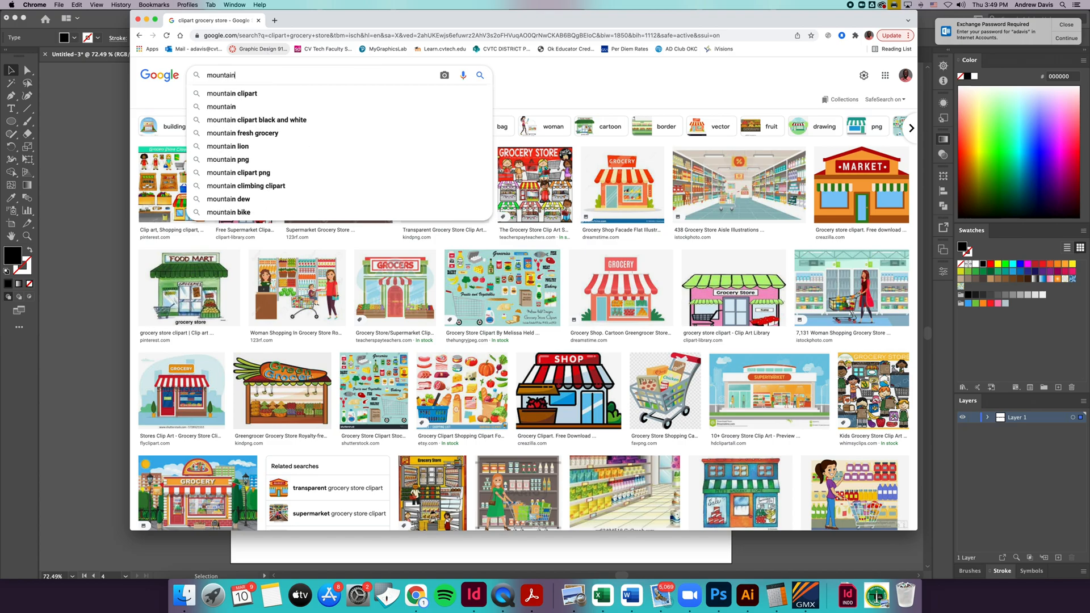
key("Return")
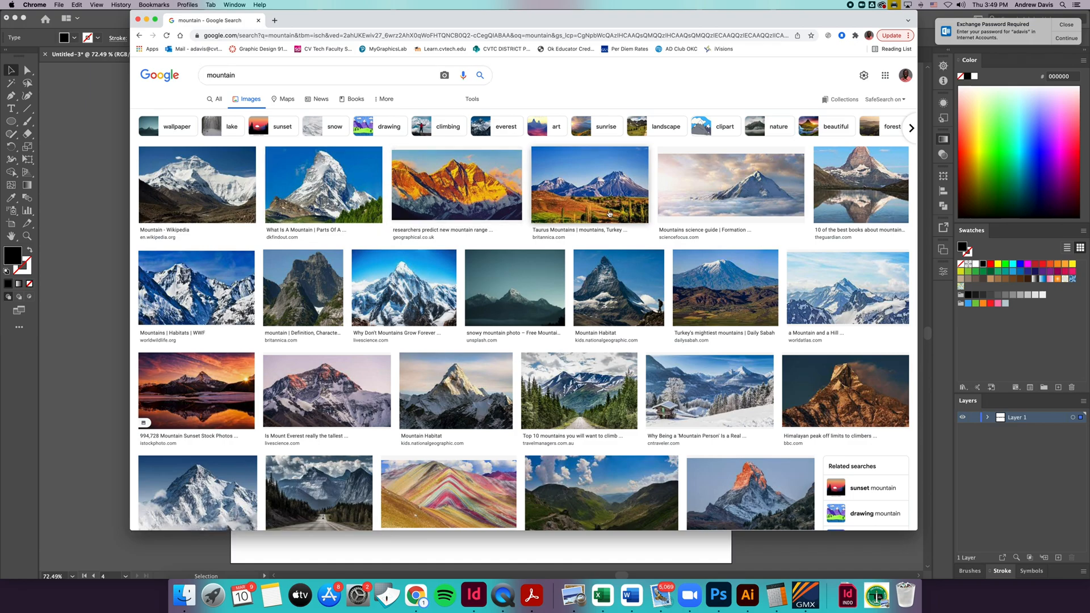
scroll(607, 214, "down", 5)
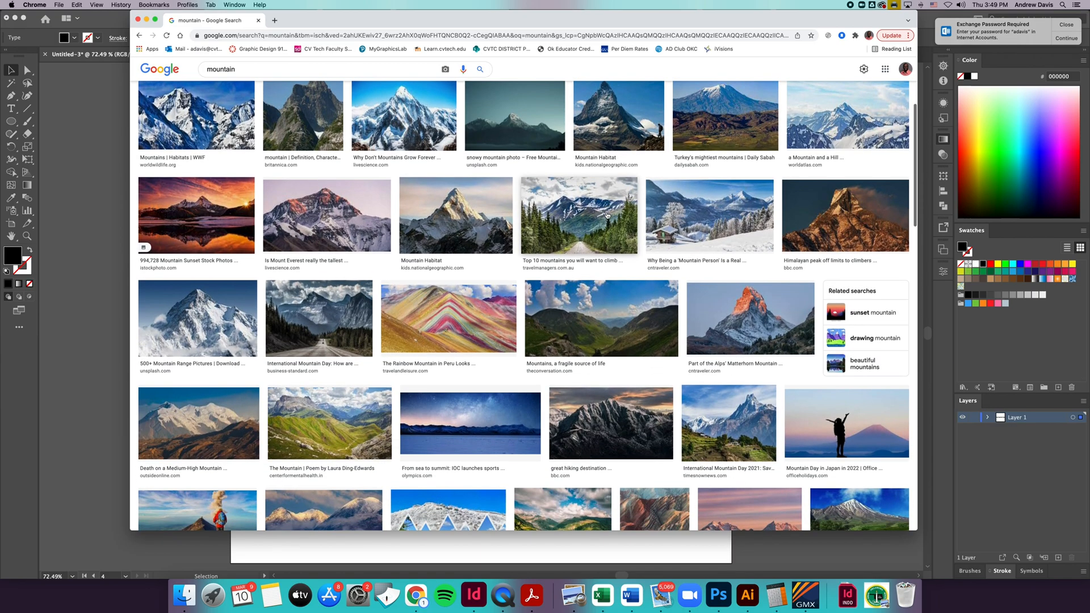
Step: Open the National Geographic Kids "Mountain Habitat" photo of Mount Everest and start saving the image
left_click(460, 228)
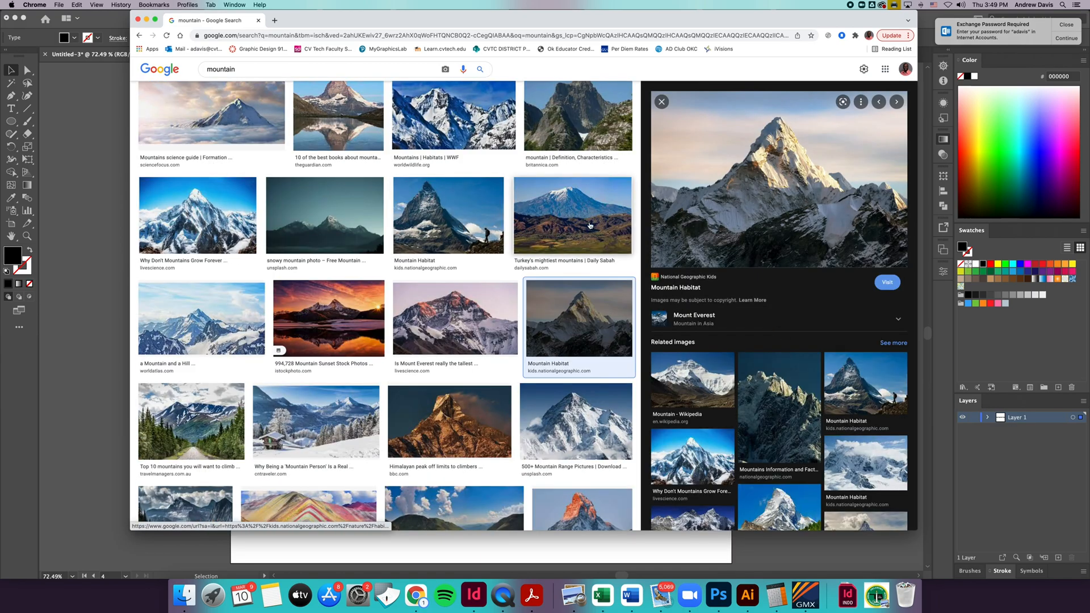
right_click(744, 211)
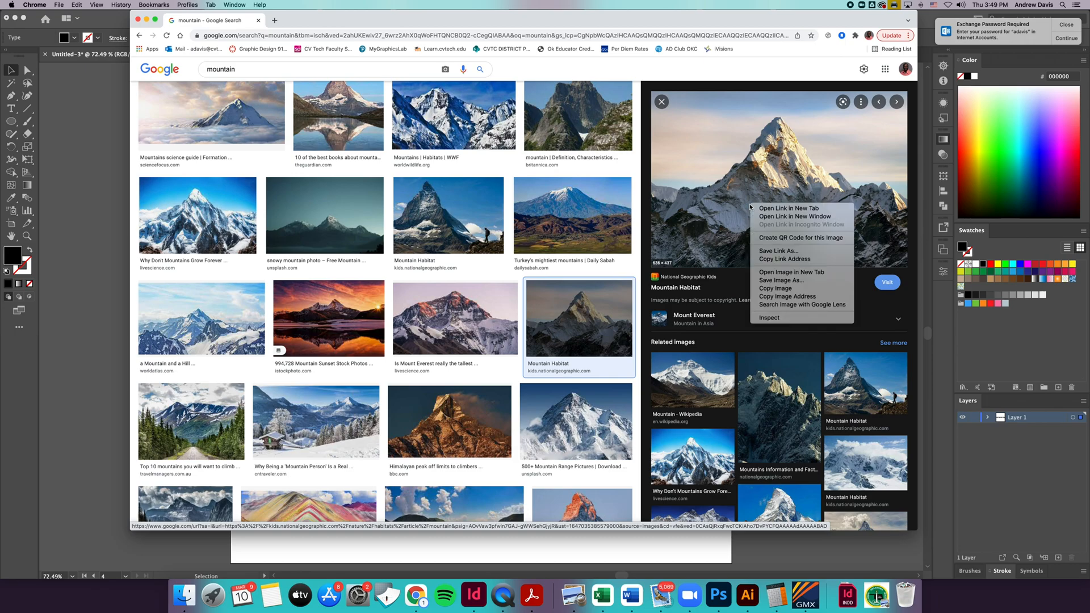
left_click(788, 279)
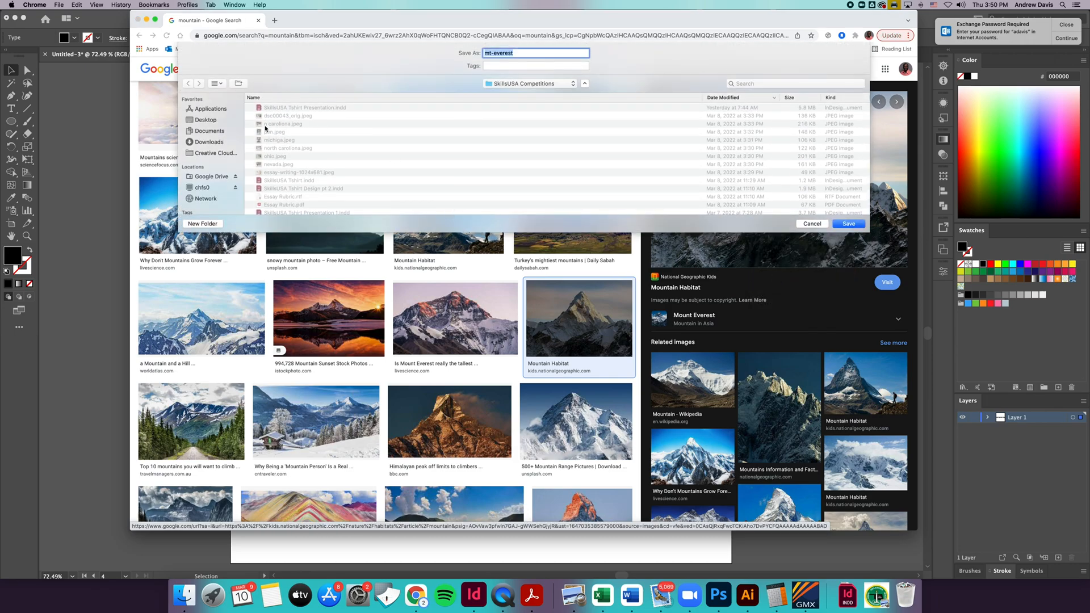
Step: Create a folder named "Isacc Grocery Logo" in Google Drive's My Drive and save the image there as mt-everest
left_click(206, 120)
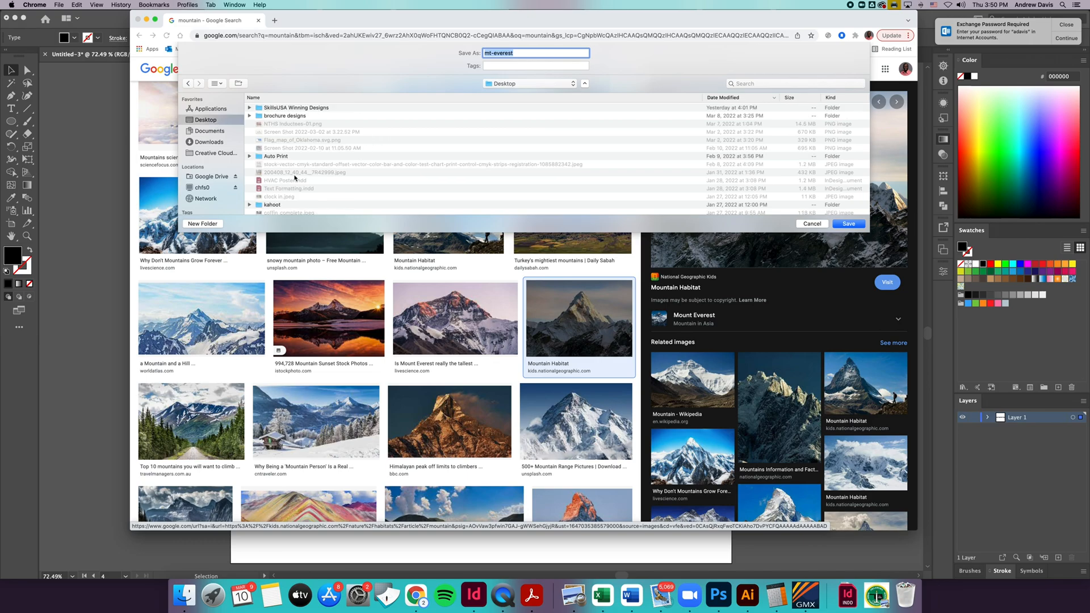
left_click(212, 176)
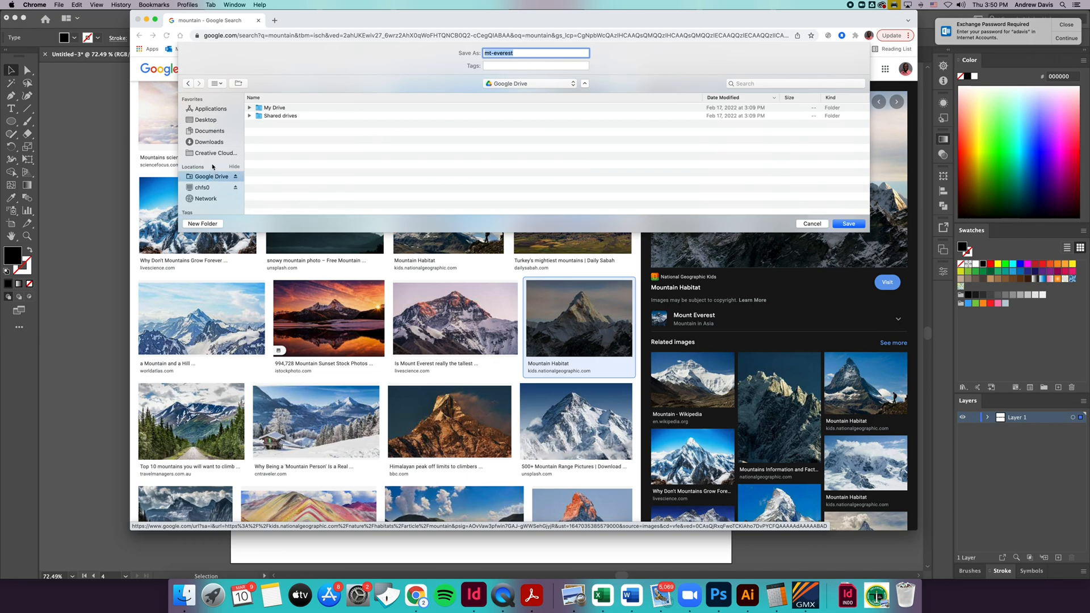
double_click(275, 108)
left_click(198, 226)
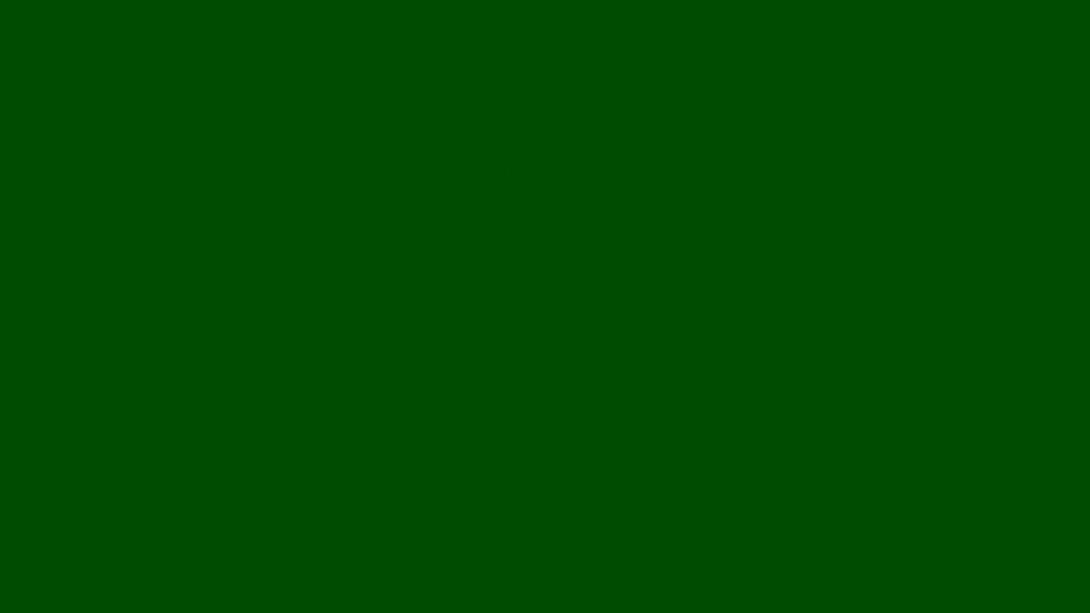
key("BackSpace")
type("Isacc Gror")
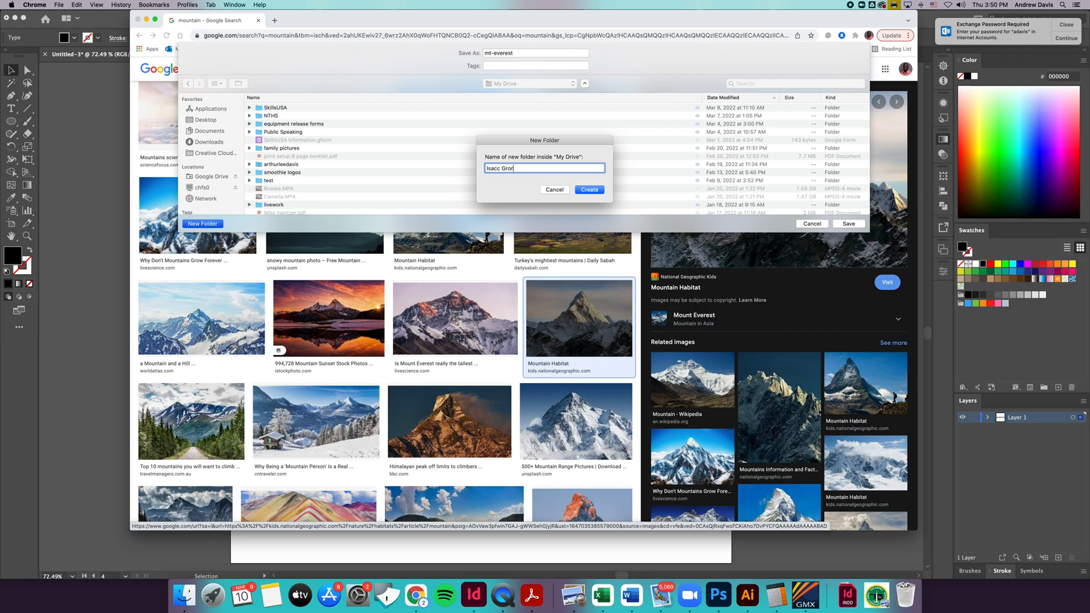
key("BackSpace")
type("cery Logo")
key("Return")
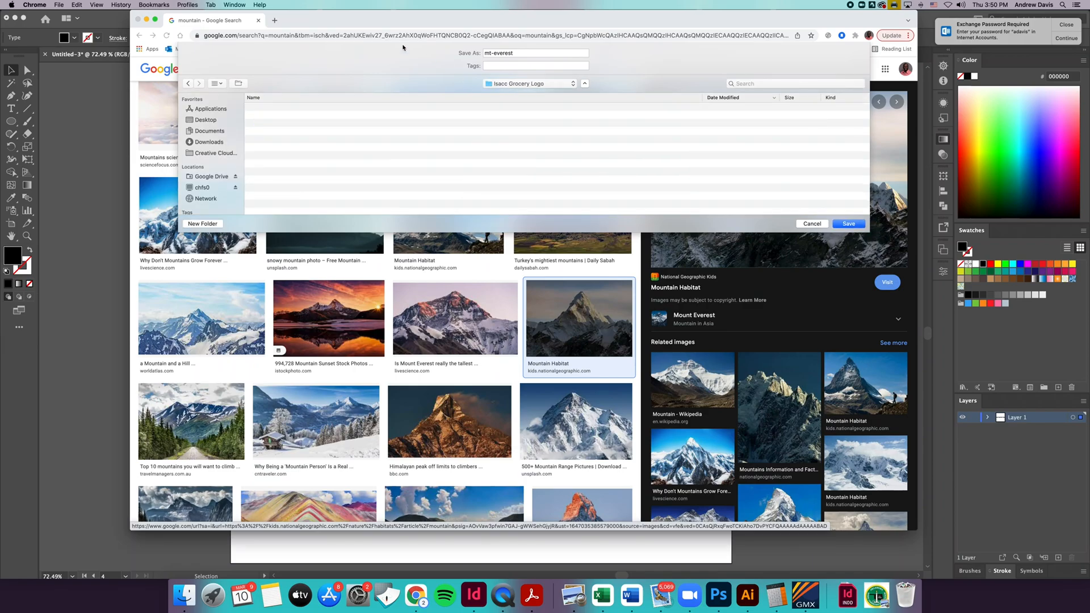
left_click(849, 224)
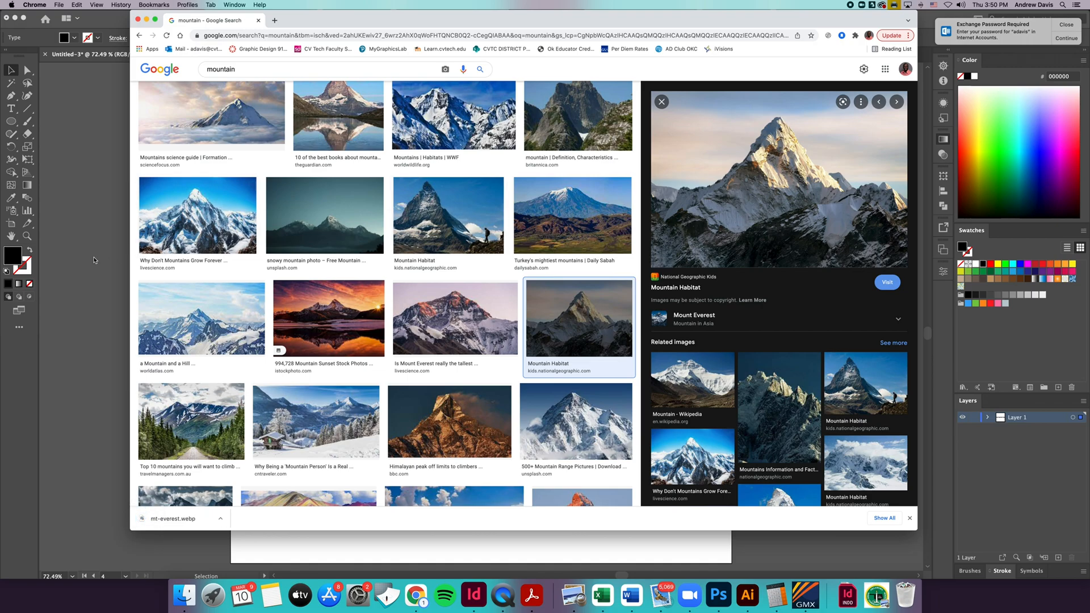
Step: Switch to Illustrator and try to place the mt-everest image from the Isacc Grocery Logo folder
left_click(126, 260)
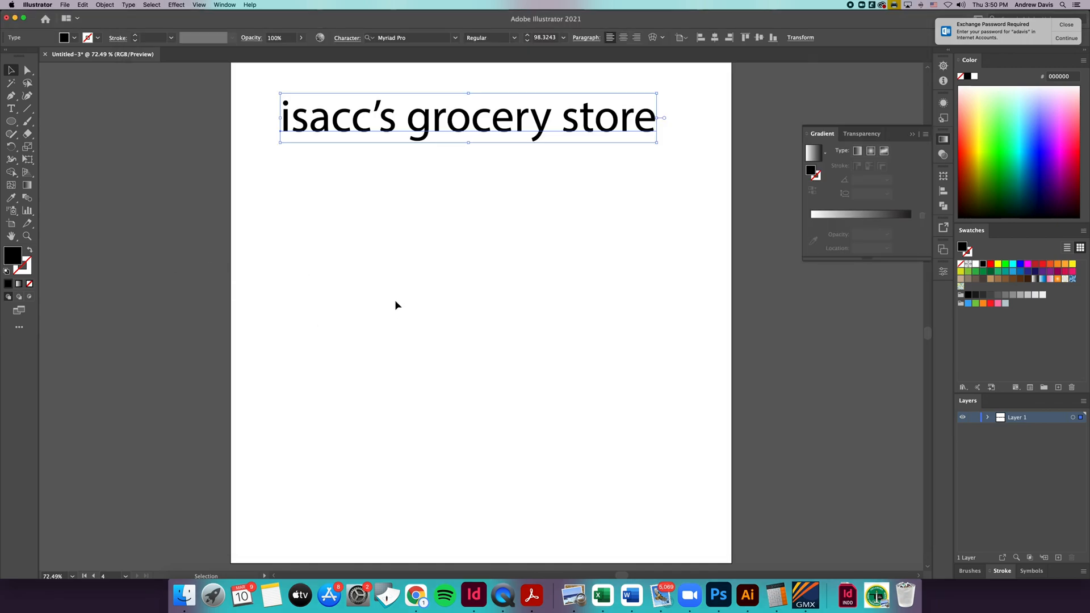
left_click(65, 5)
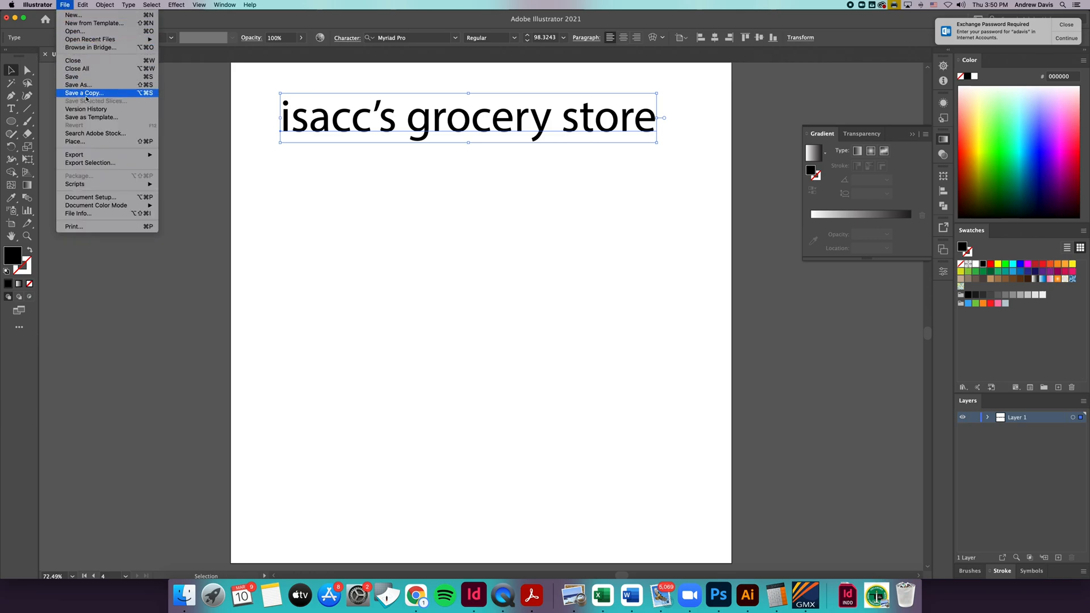
left_click(95, 143)
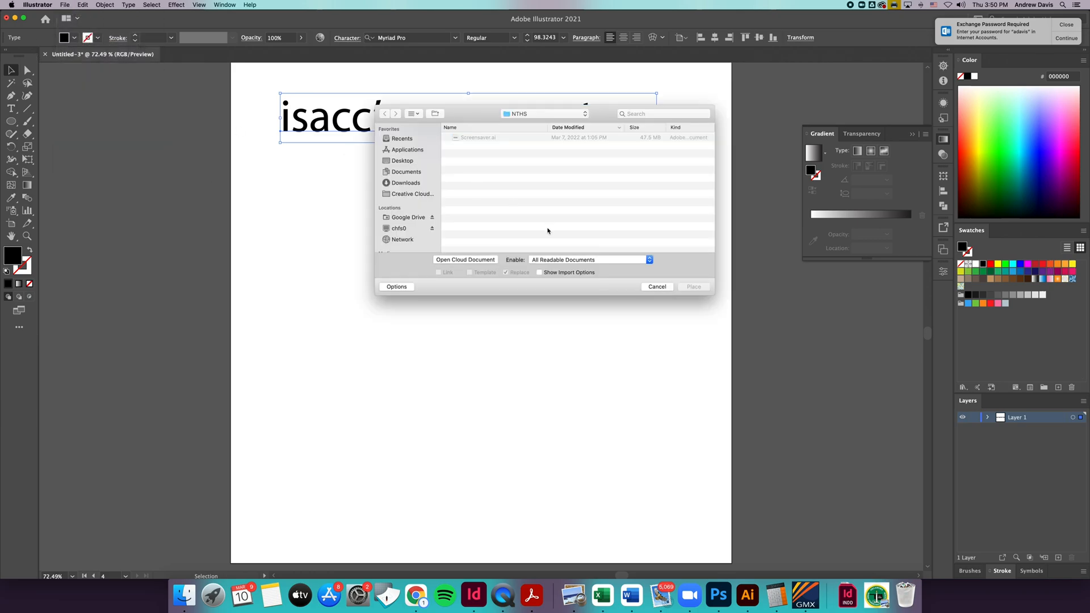
left_click(565, 116)
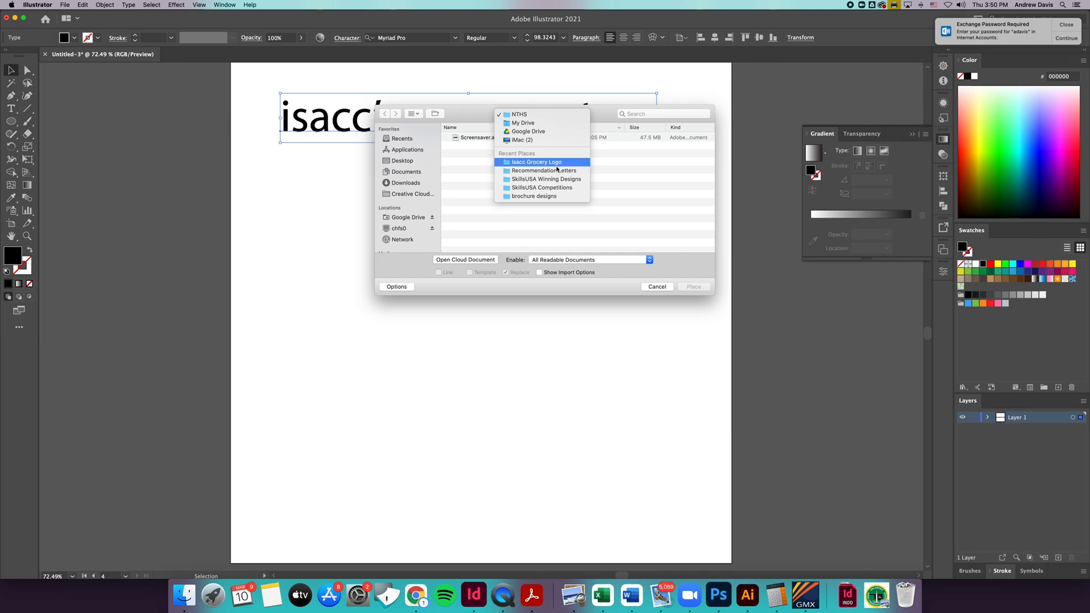
left_click(545, 162)
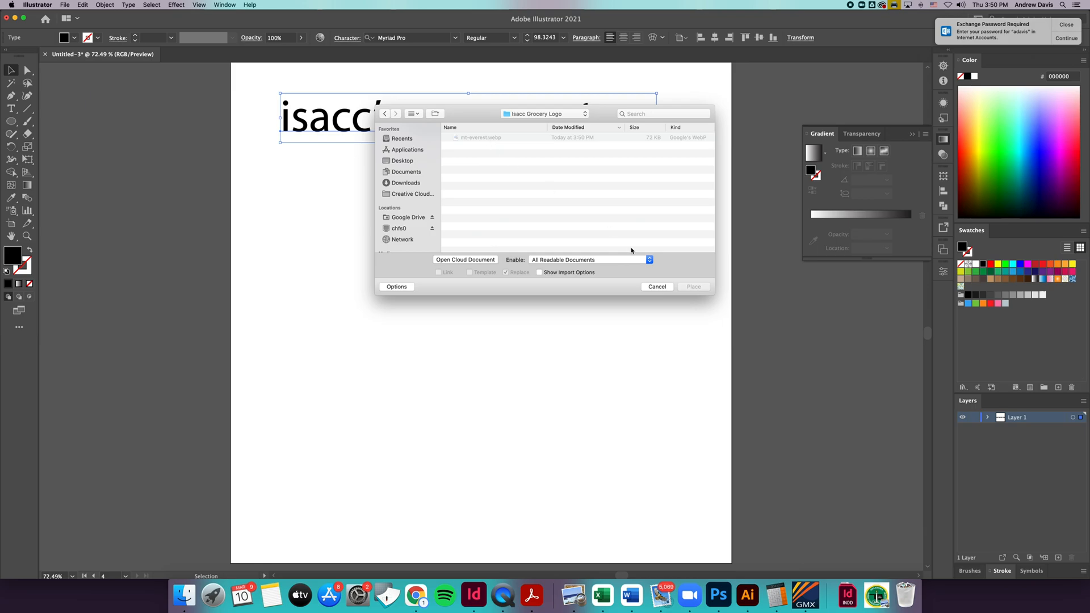
left_click(654, 287)
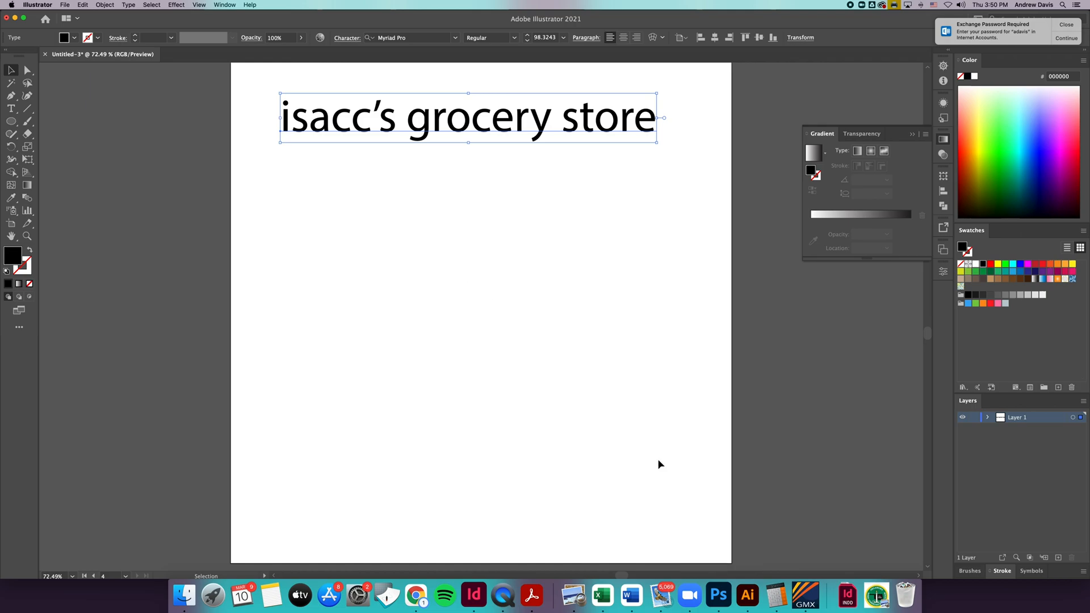
Step: Force quit Photoshop and launch it again
right_click(717, 593)
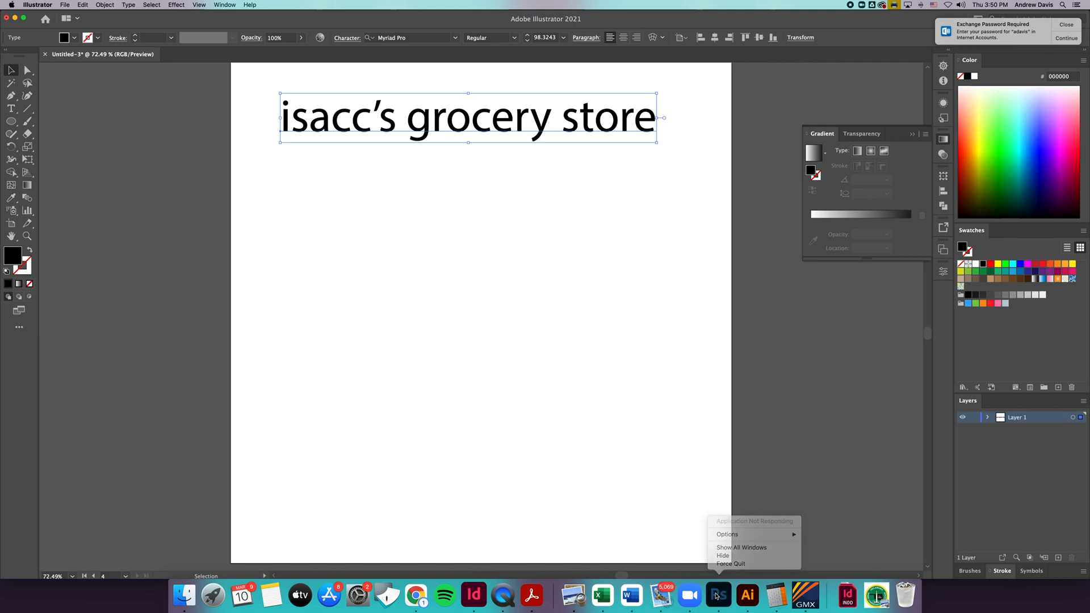
left_click(718, 596)
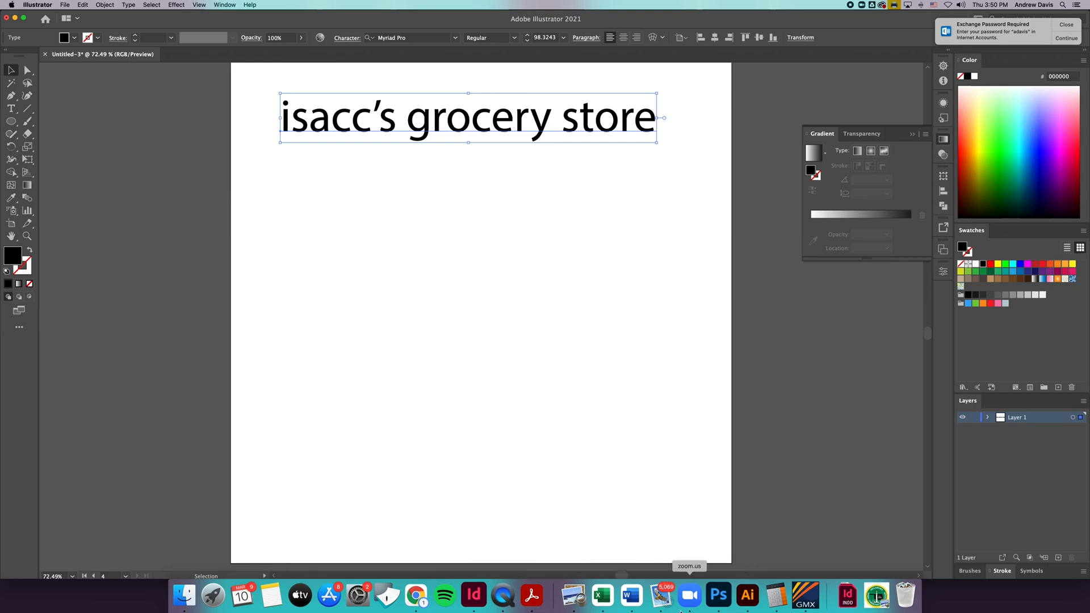
right_click(713, 601)
left_click(732, 565)
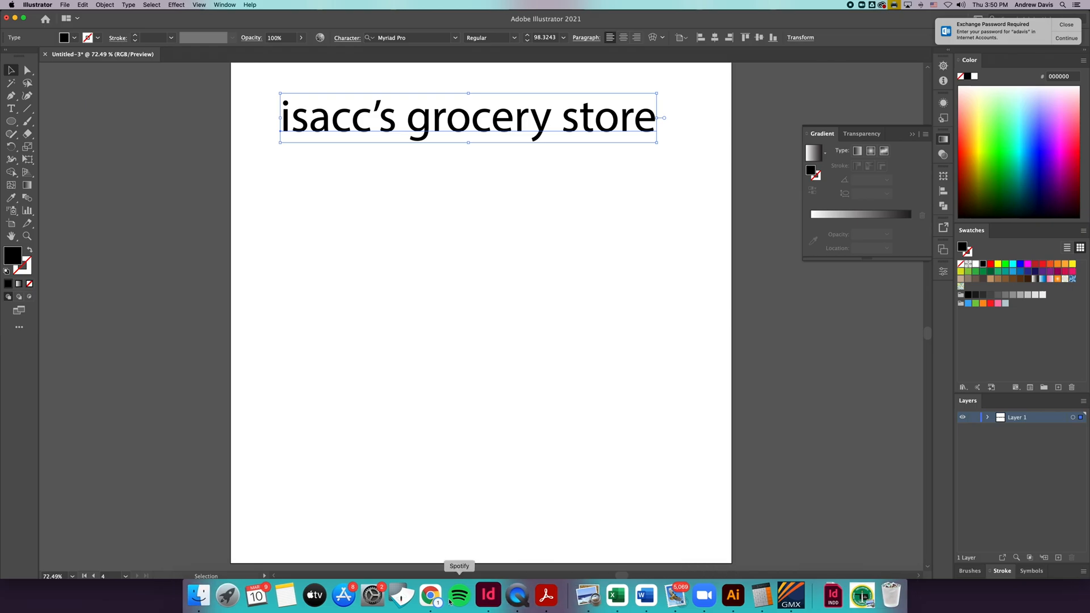
left_click(228, 594)
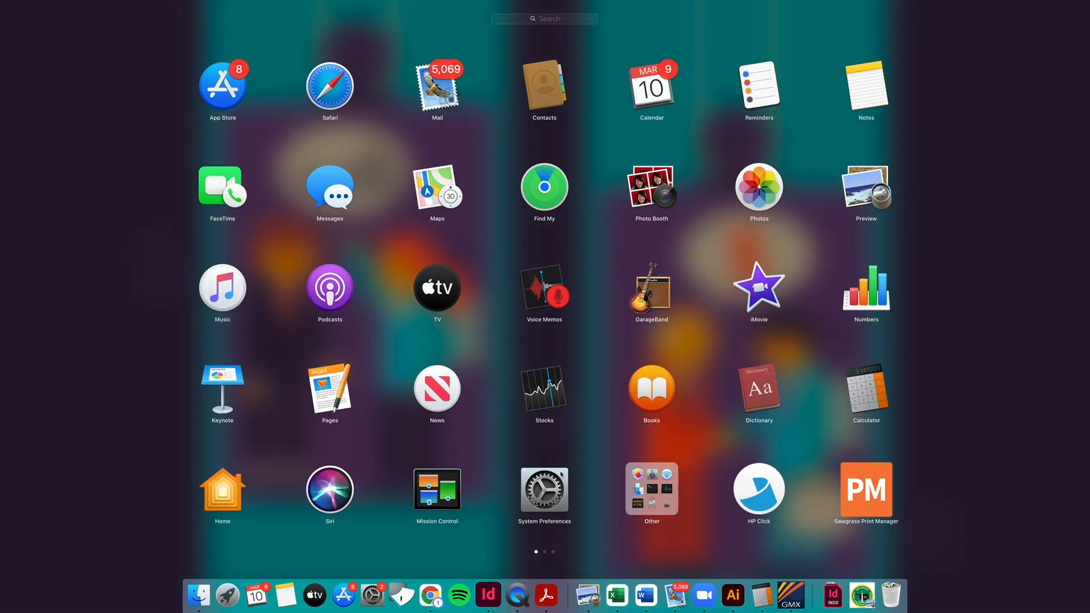
scroll(563, 477, "right", 2)
left_click(545, 389)
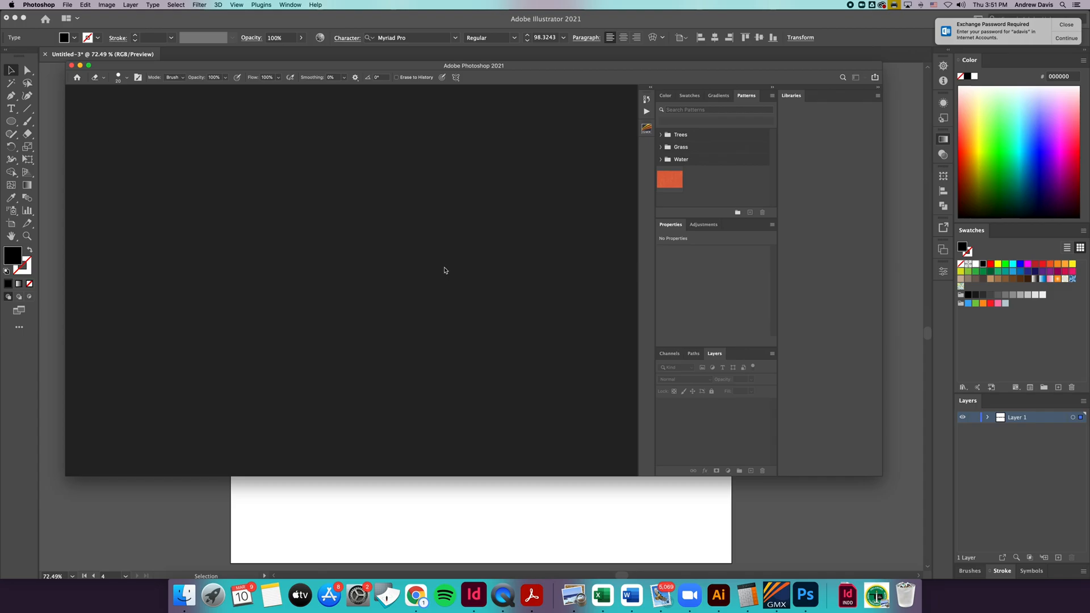
Step: Try to open the mt-everest image from the Isacc Grocery Logo folder in Photoshop
left_click(67, 5)
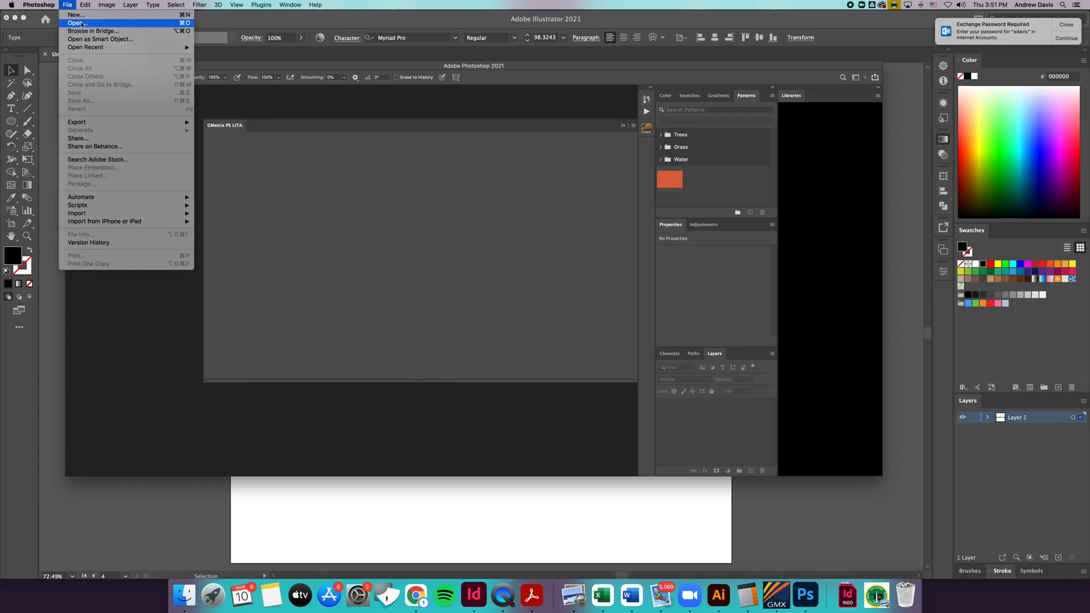
left_click(80, 23)
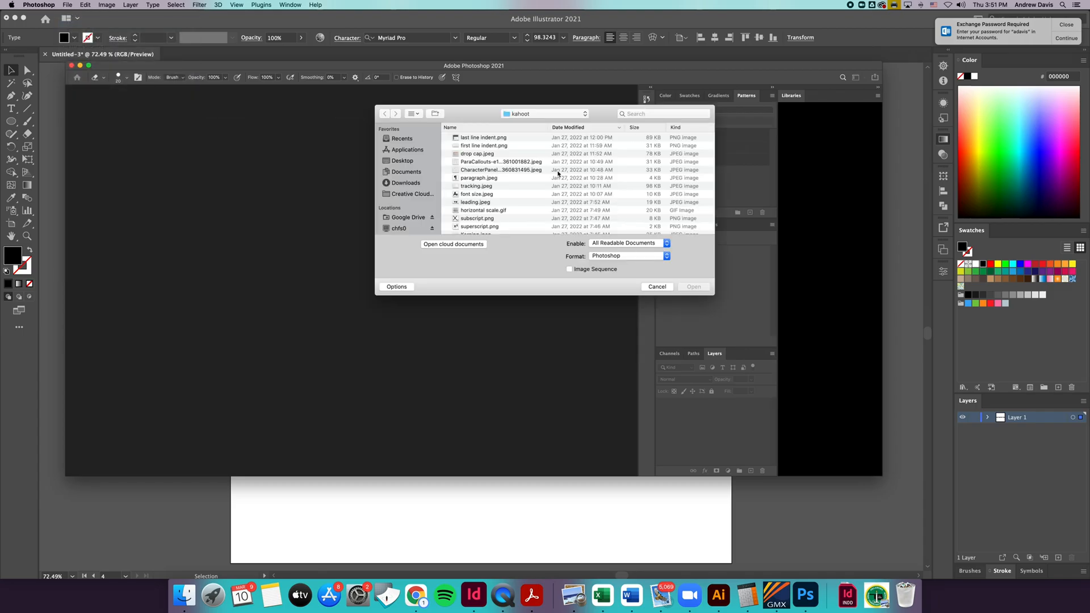
left_click(572, 115)
left_click(563, 171)
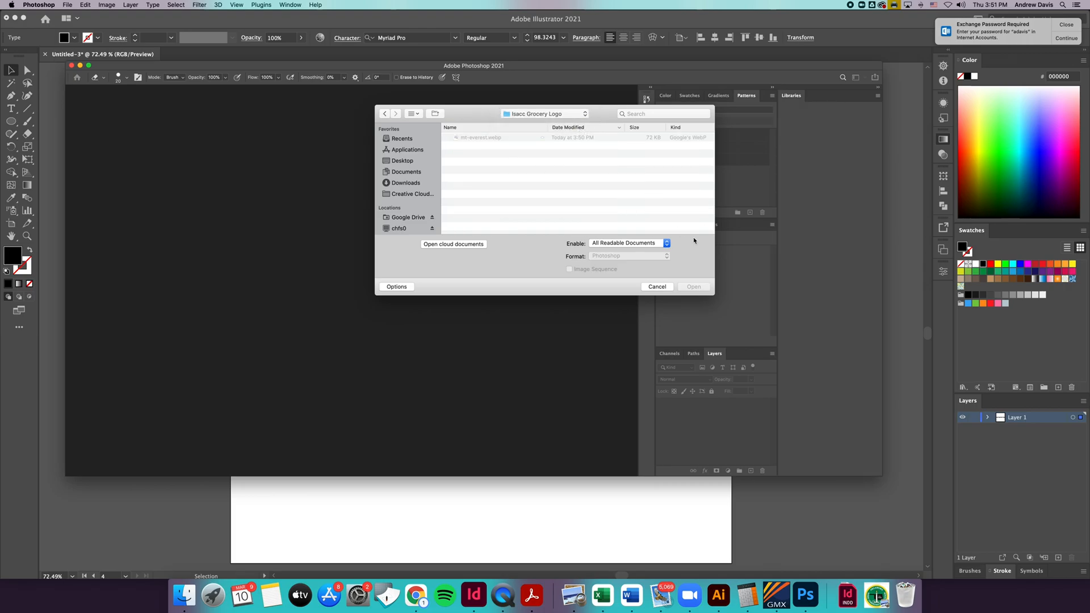
left_click(658, 287)
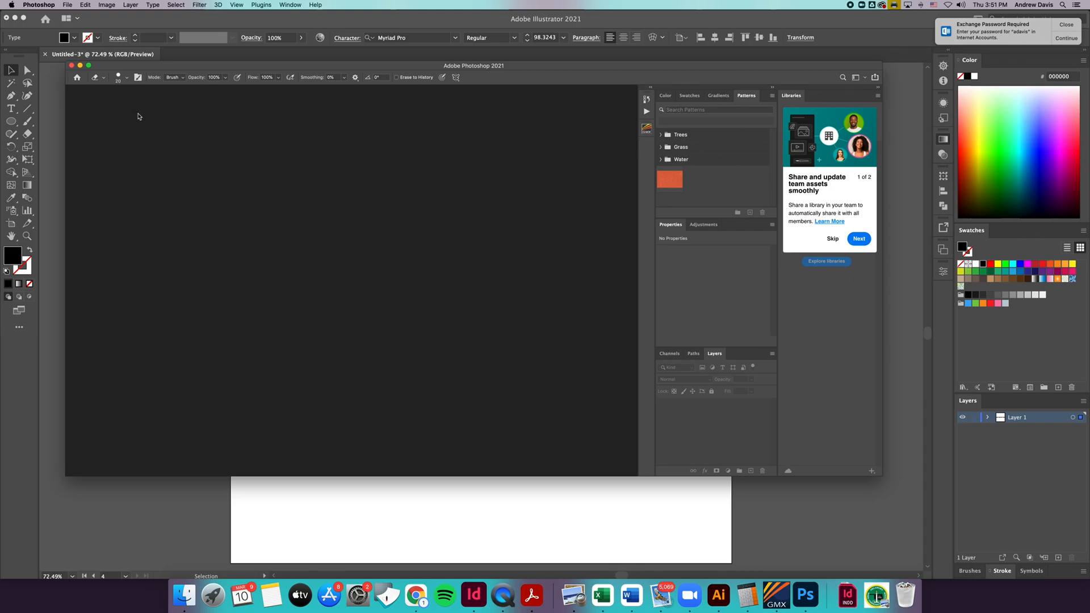
Step: Switch to Chrome and copy the enlarged "Mountain Habitat" photo from the image results
left_click(421, 601)
right_click(726, 221)
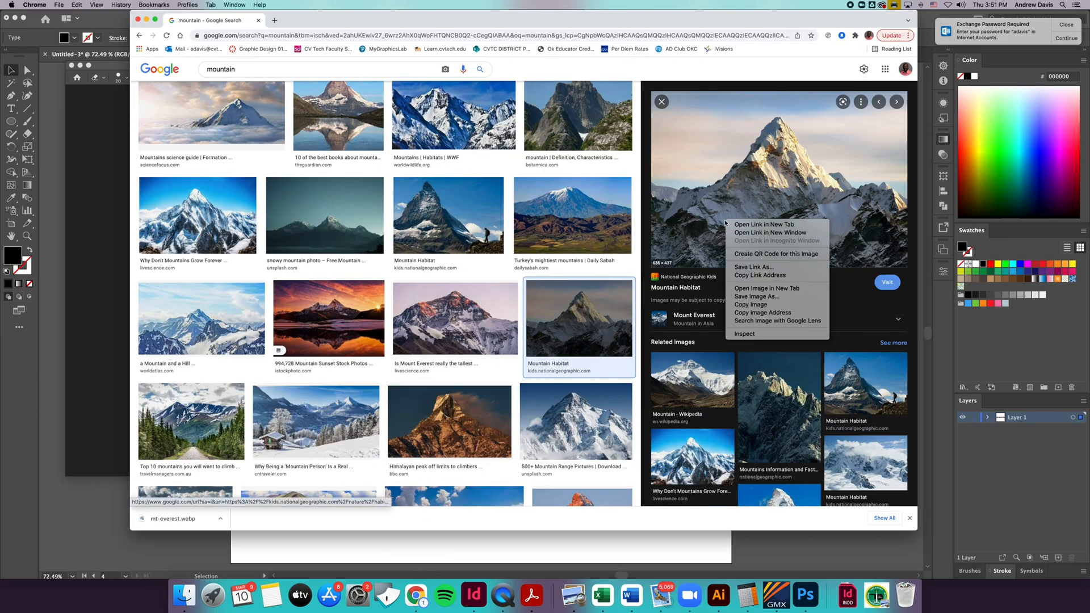
left_click(751, 304)
Step: Create a 636 × 437 px, 72 ppi Photoshop document from the Clipboard preset and paste the mountain photo into it
left_click(78, 296)
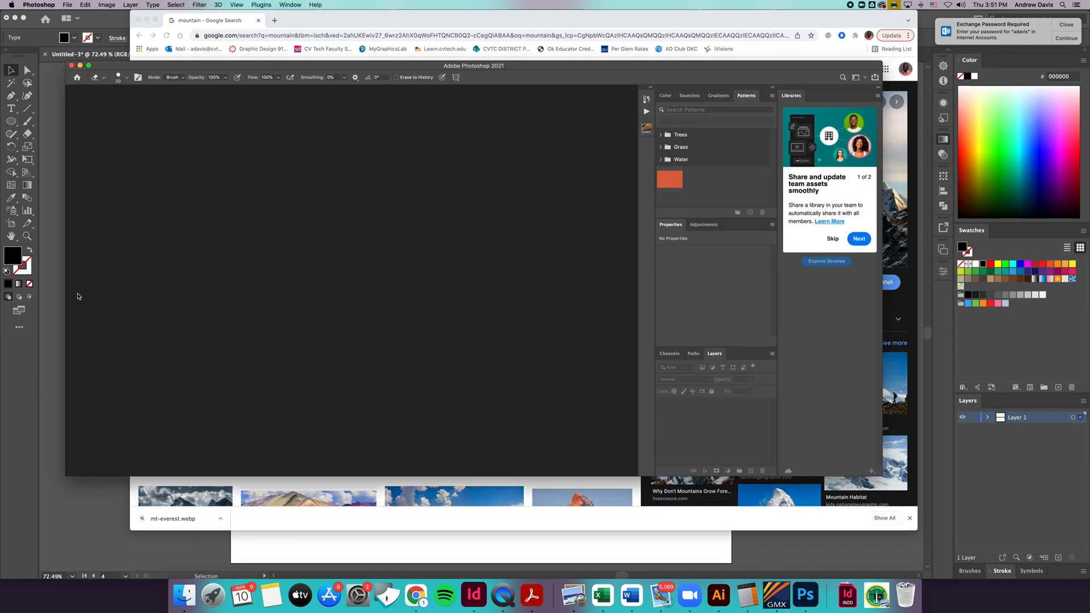
left_click(67, 4)
left_click(79, 14)
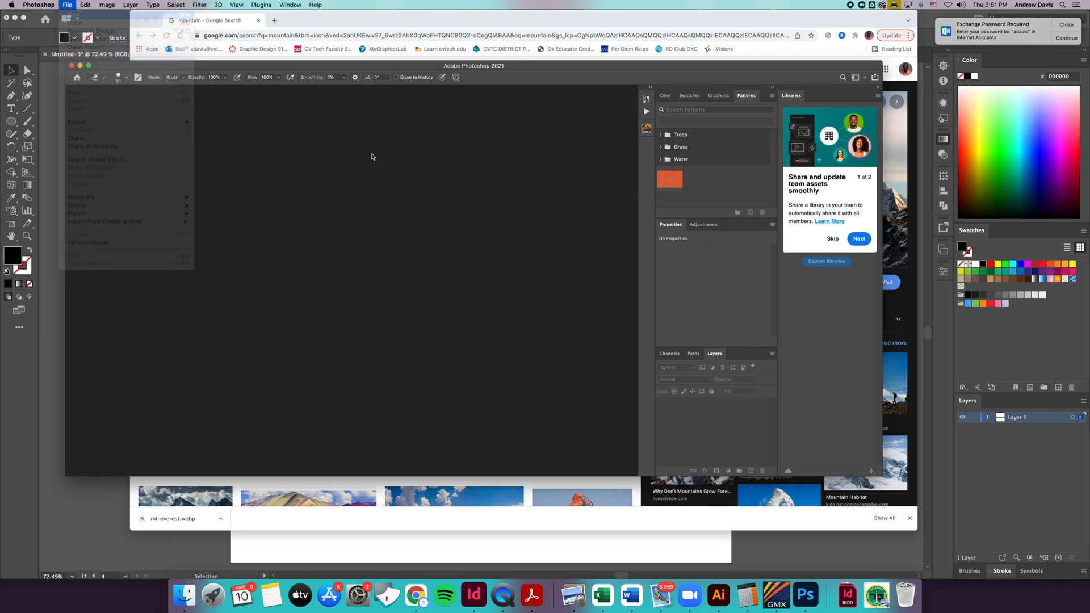
left_click(750, 429)
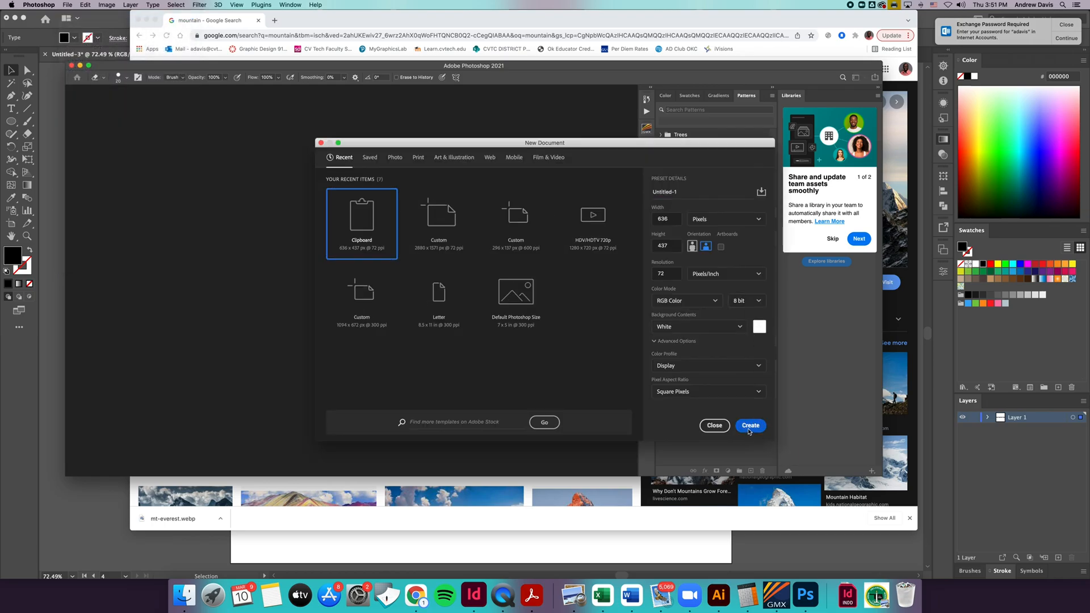
left_click_drag(437, 276, 437, 275)
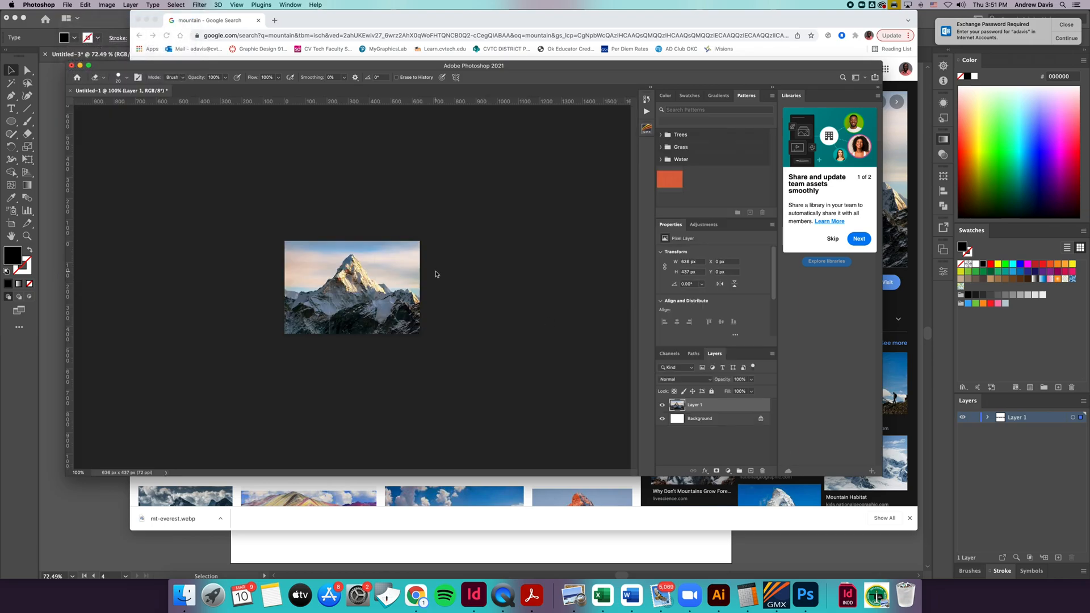
left_click(86, 6)
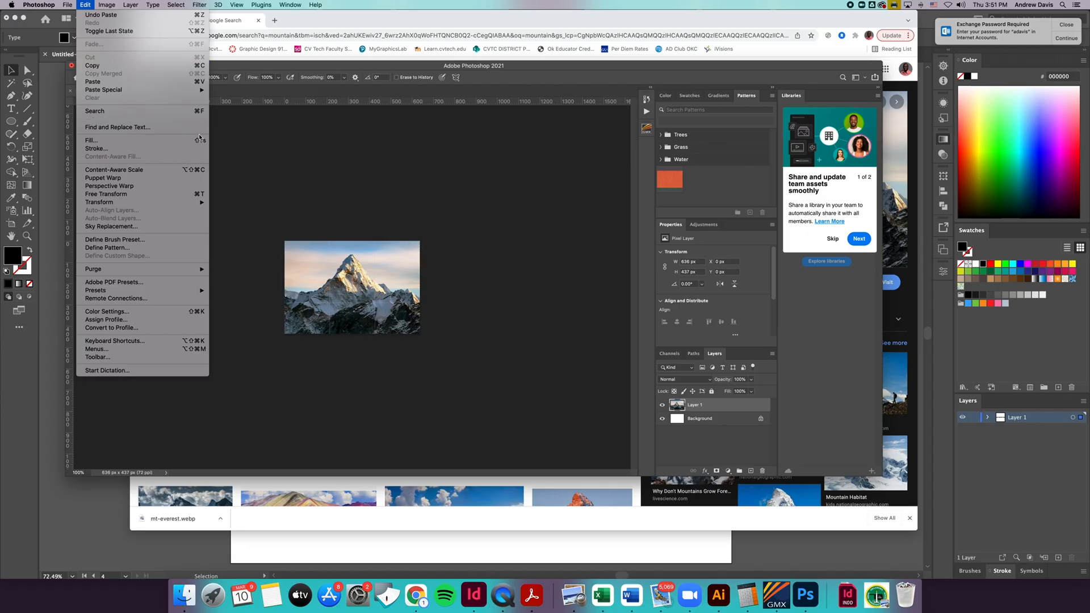
left_click(468, 239)
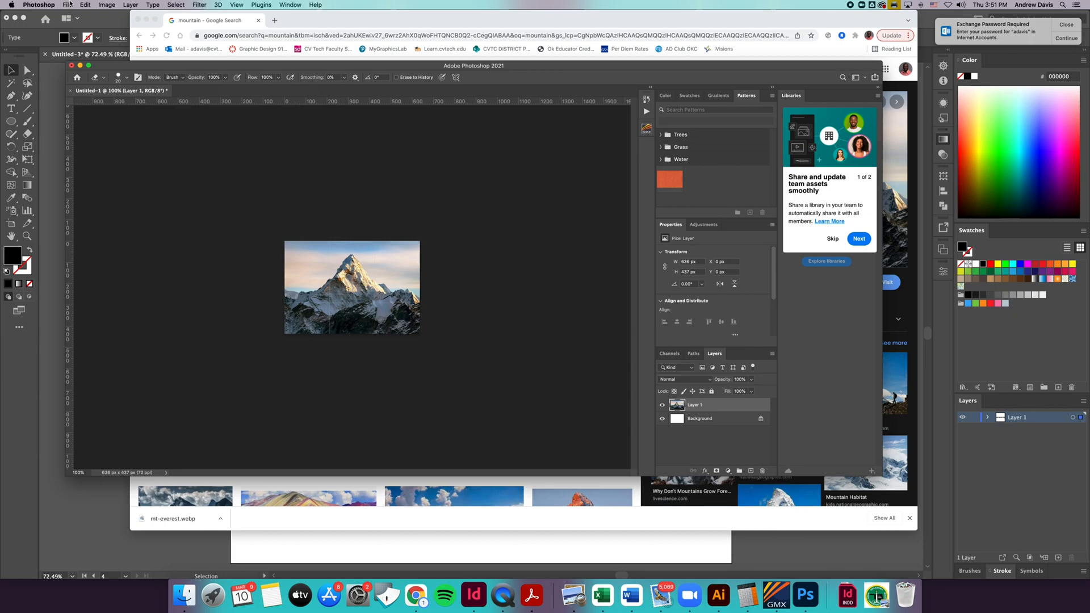
Step: Save the photo as a JPEG at quality 12 (Maximum) in the Isacc Grocery Logo folder, then close the document without saving changes
left_click(70, 4)
left_click(86, 100)
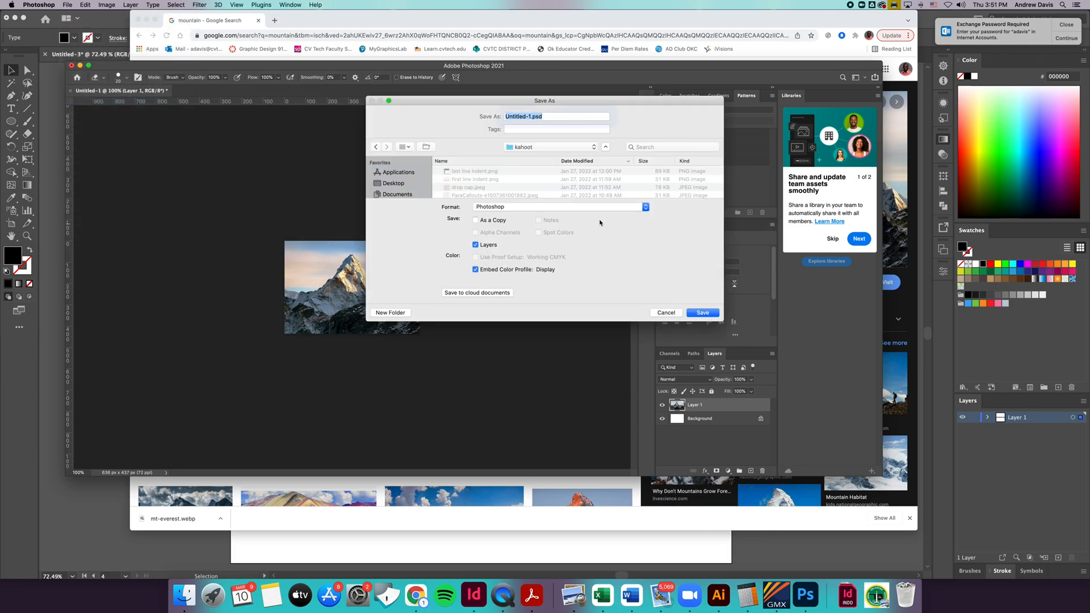
left_click(551, 147)
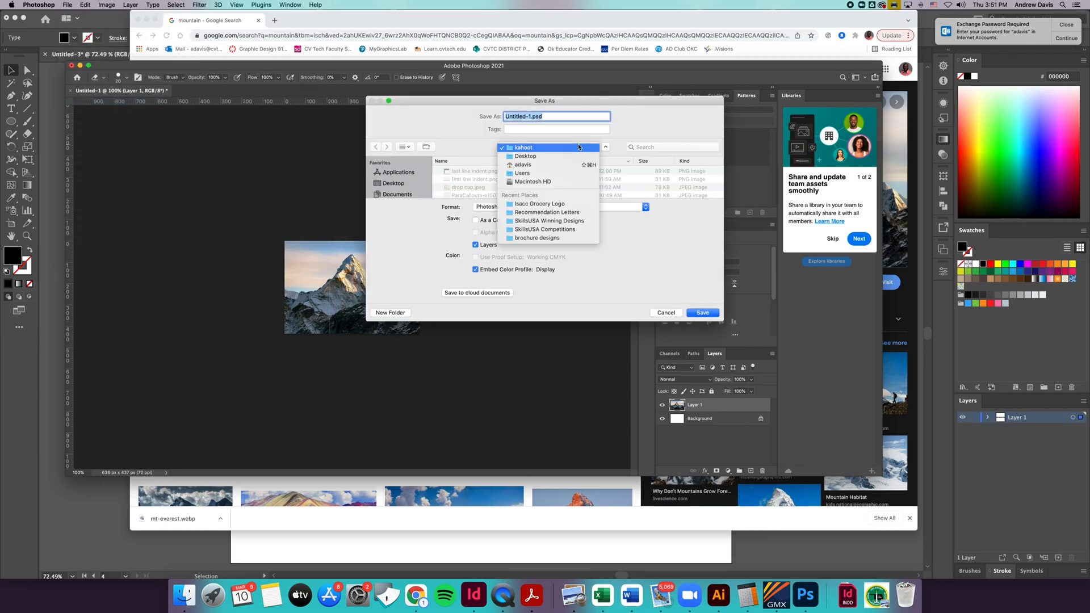
left_click(566, 205)
left_click(620, 206)
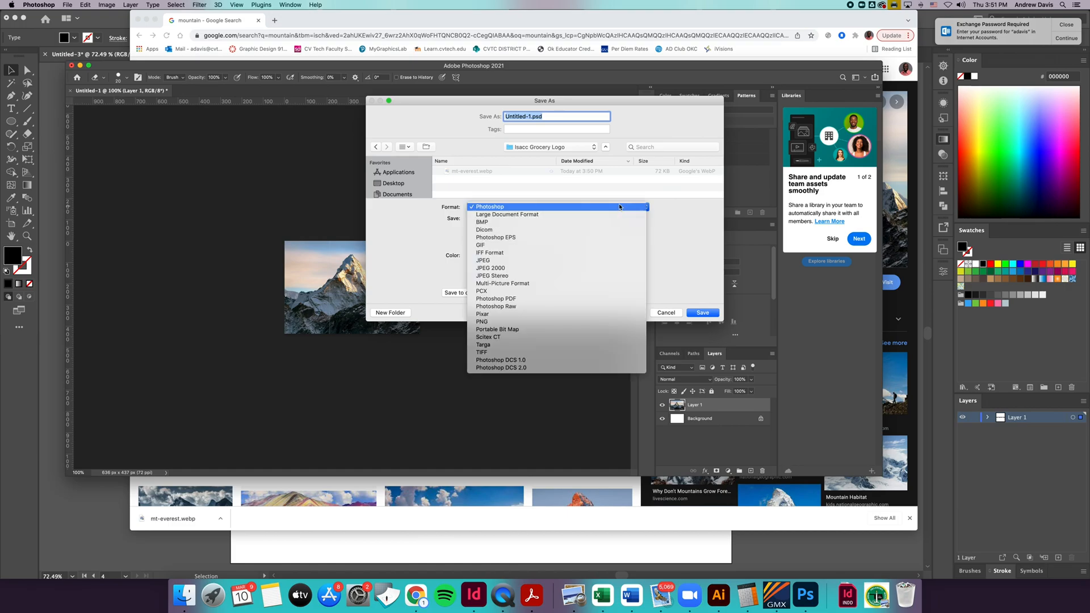
left_click(591, 260)
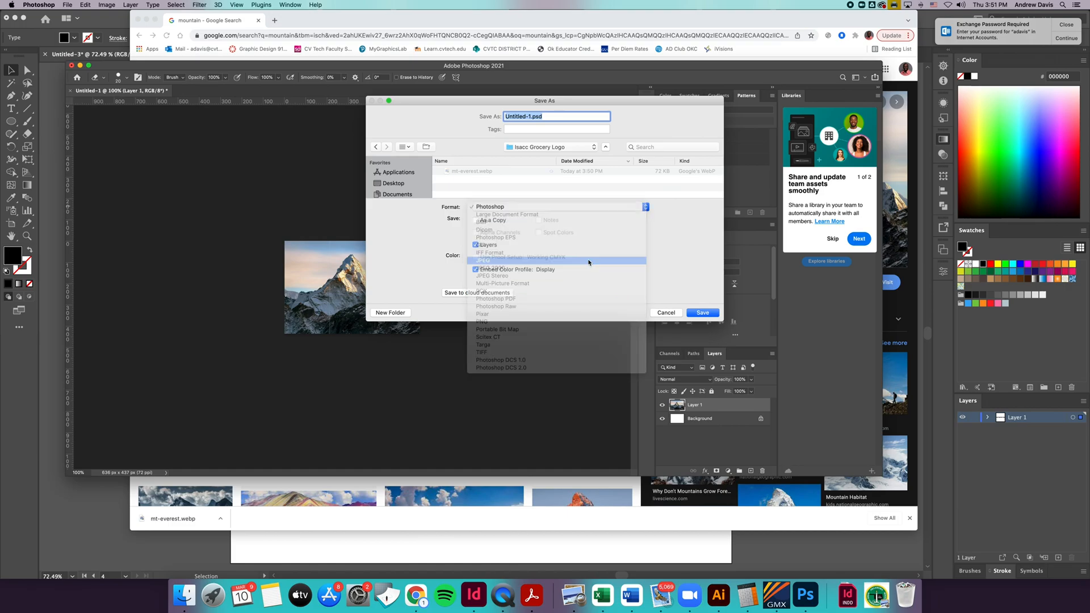
left_click(709, 311)
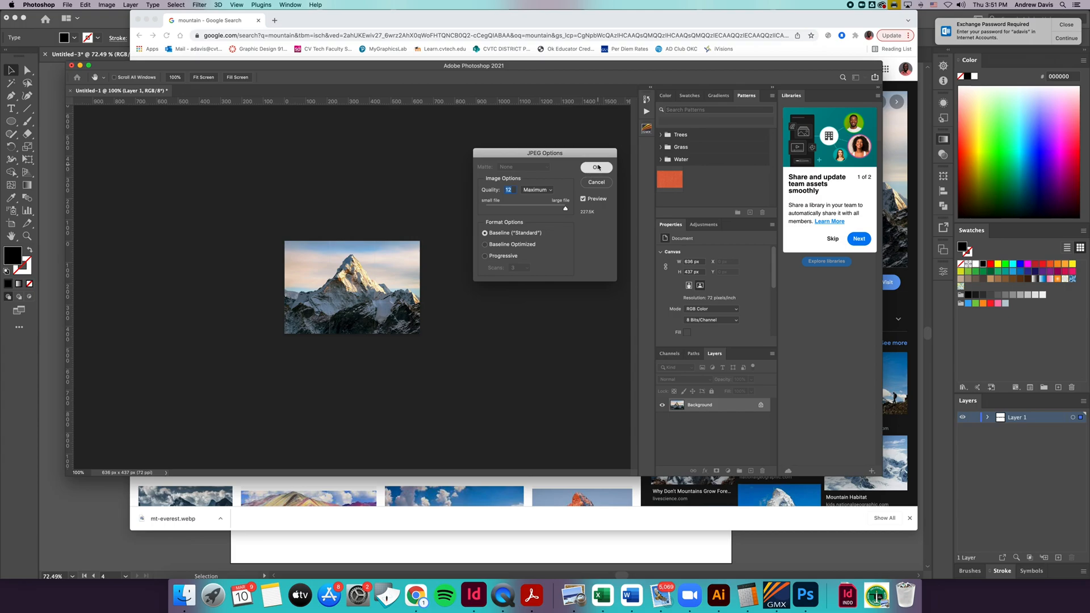
left_click(599, 169)
left_click(72, 66)
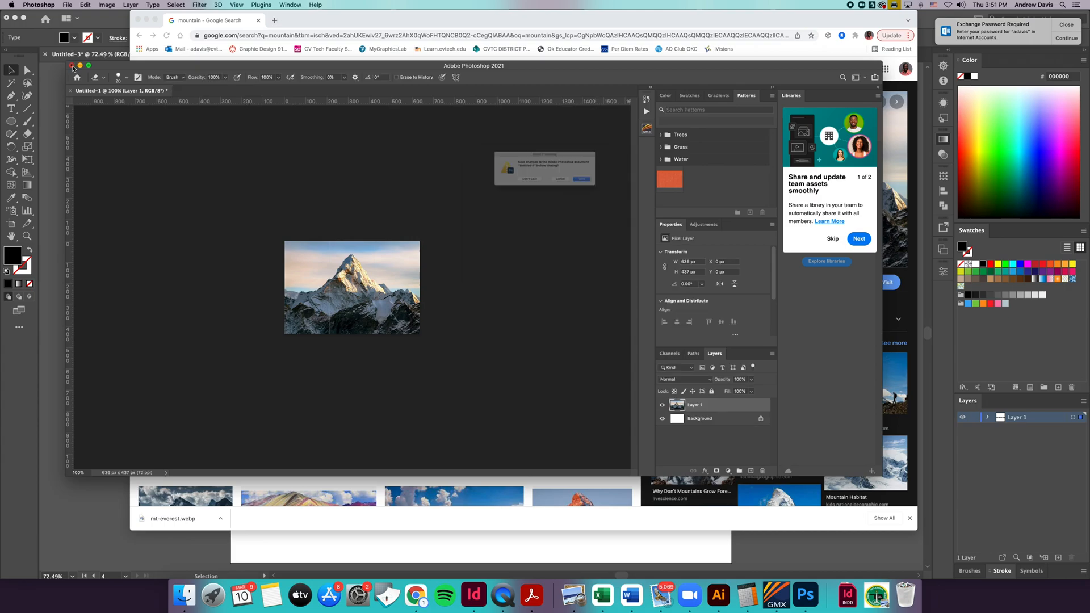
left_click(517, 188)
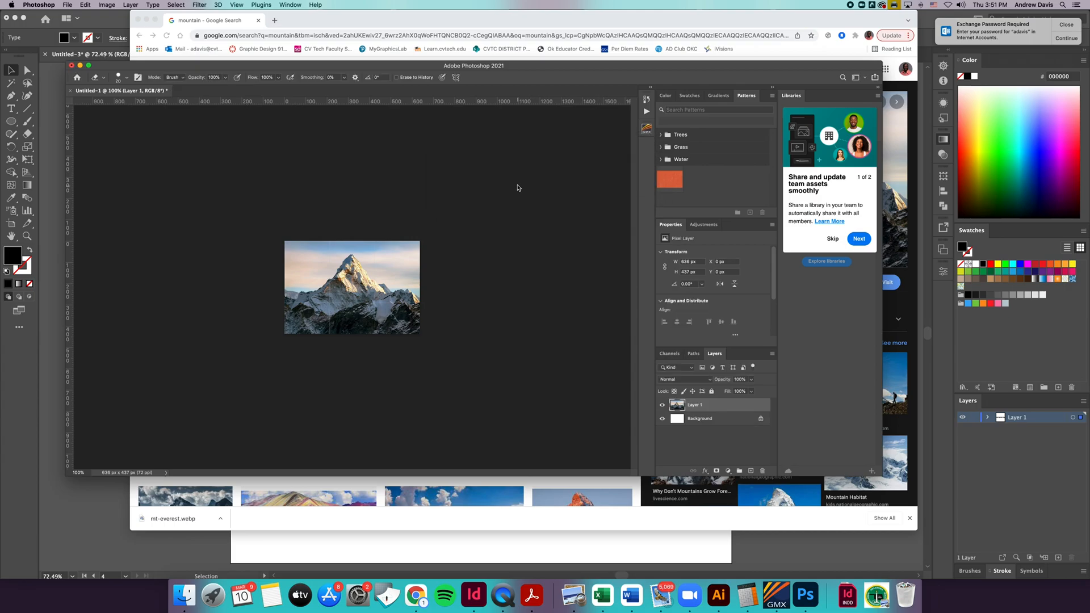
Step: Minimise the Chrome window and delete the "isacc's grocery store" text from the Illustrator artboard
left_click(148, 20)
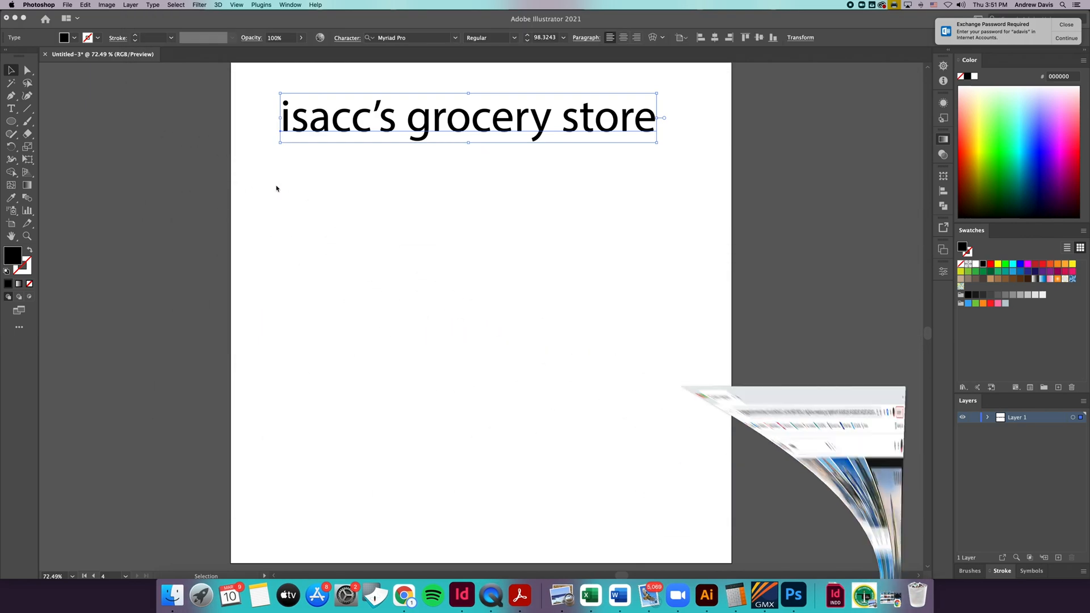
key("Delete")
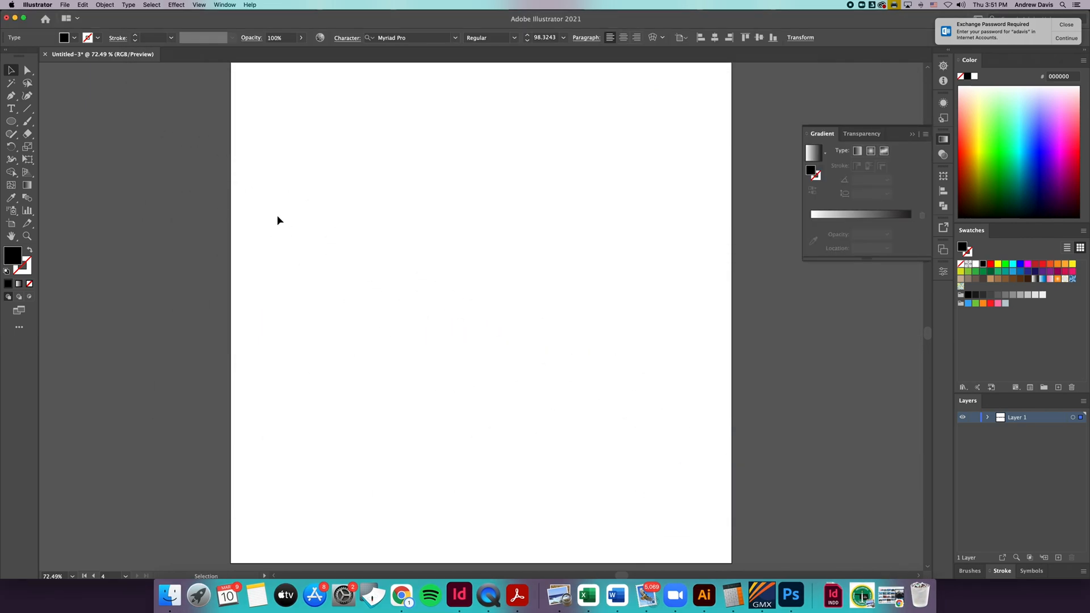
key("super+minus")
key("super+minus")
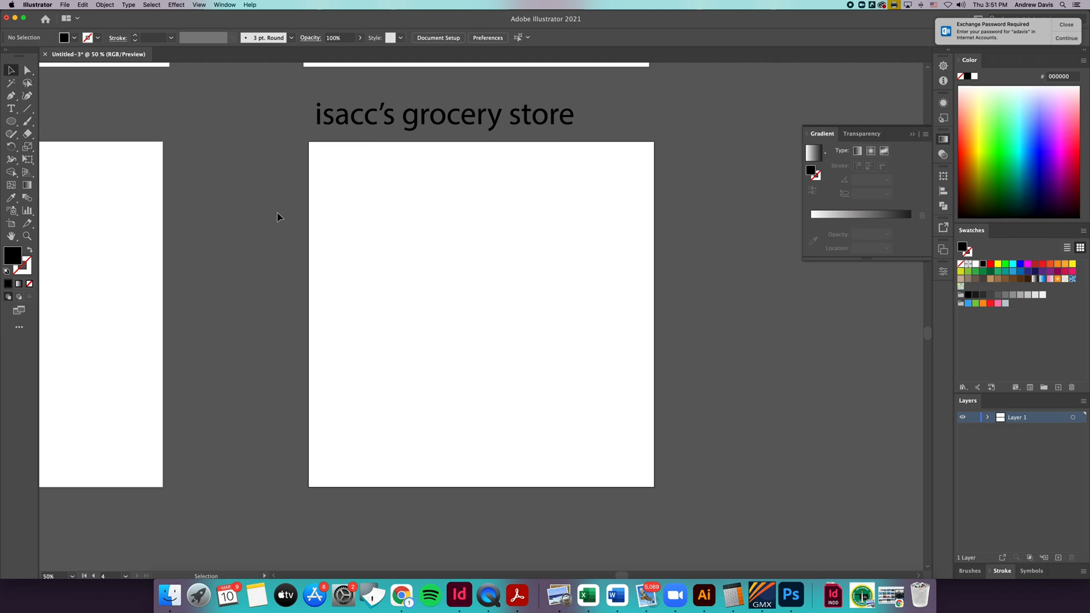
Step: Place Untitled-1.jpg from the Isacc Grocery Logo folder at about 1248 × 857 px, just right of the empty artboard
left_click(65, 5)
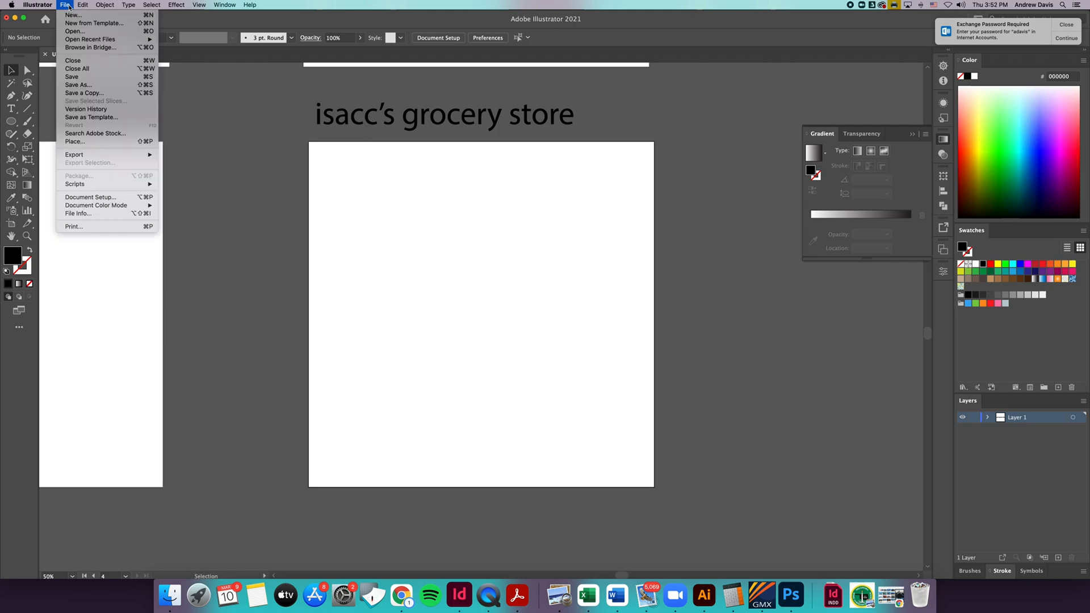
left_click(106, 142)
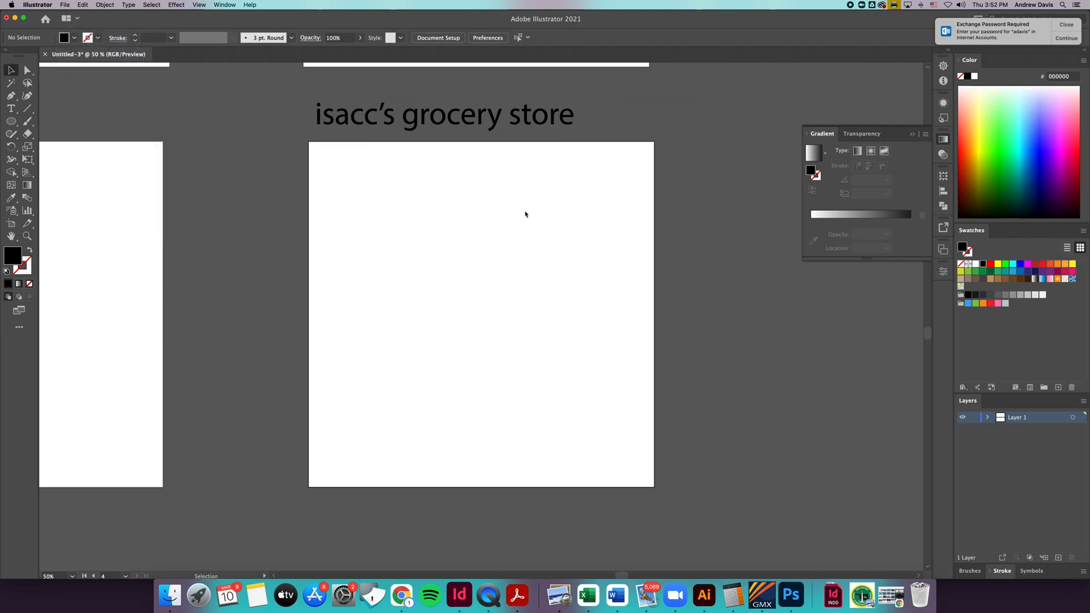
left_click(487, 139)
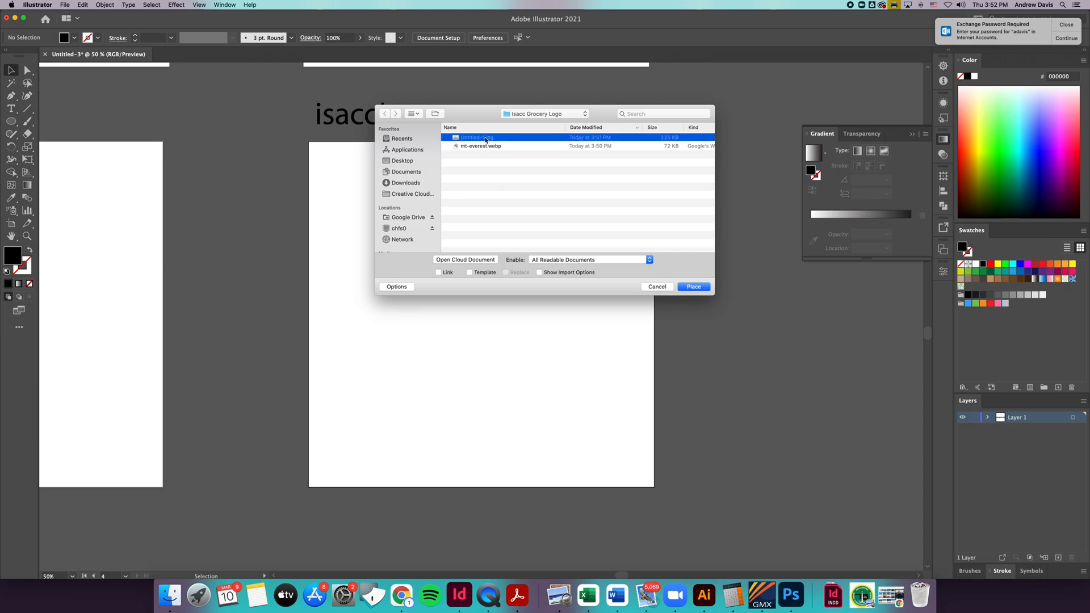
left_click(694, 287)
left_click_drag(636, 156, 909, 454)
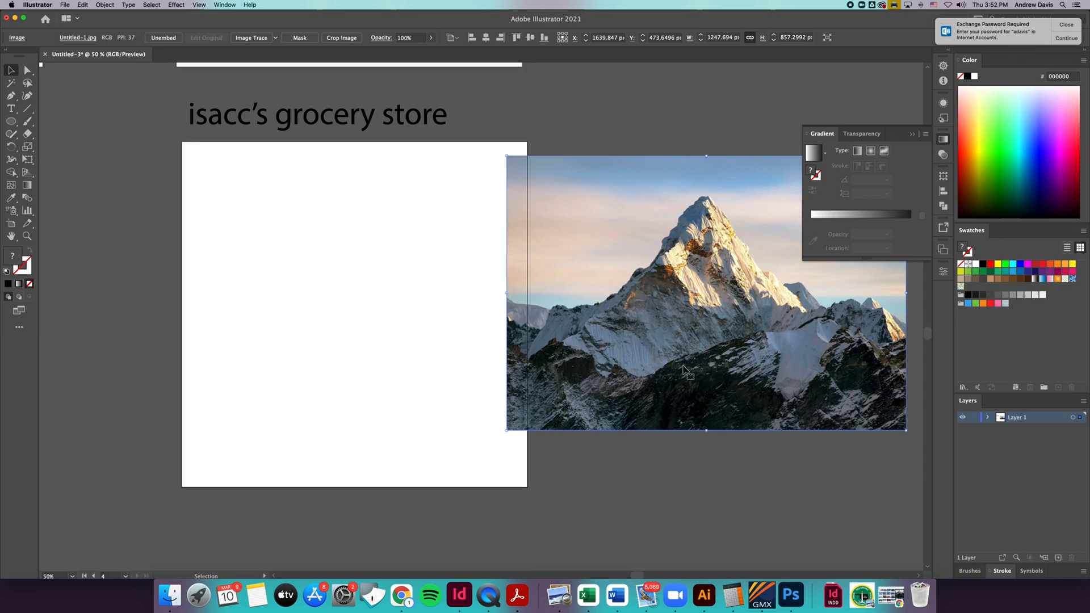
left_click_drag(690, 377, 756, 388)
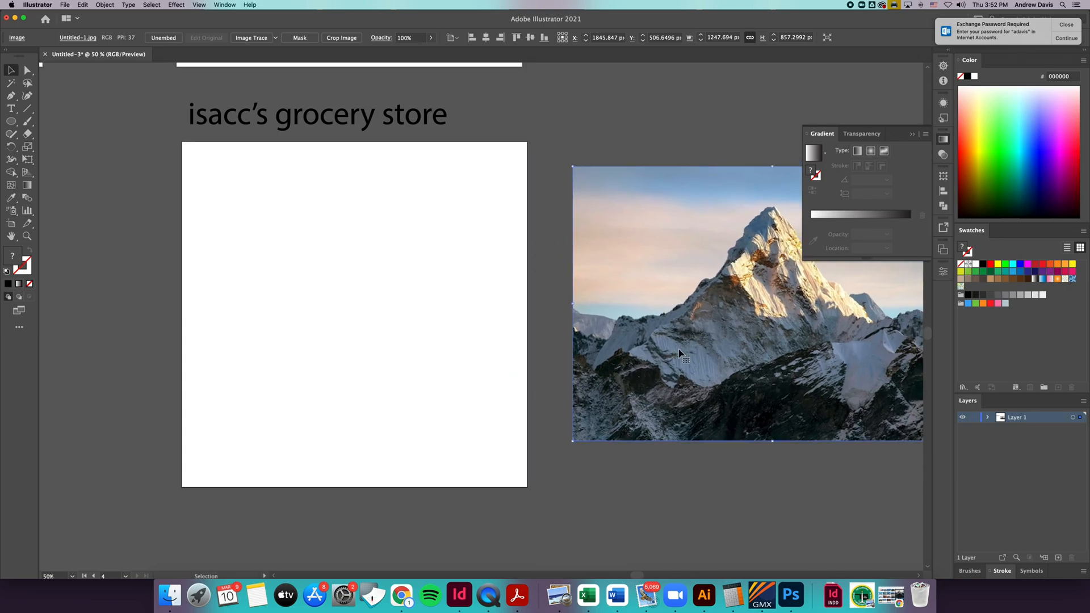
scroll(652, 344, "right", 3)
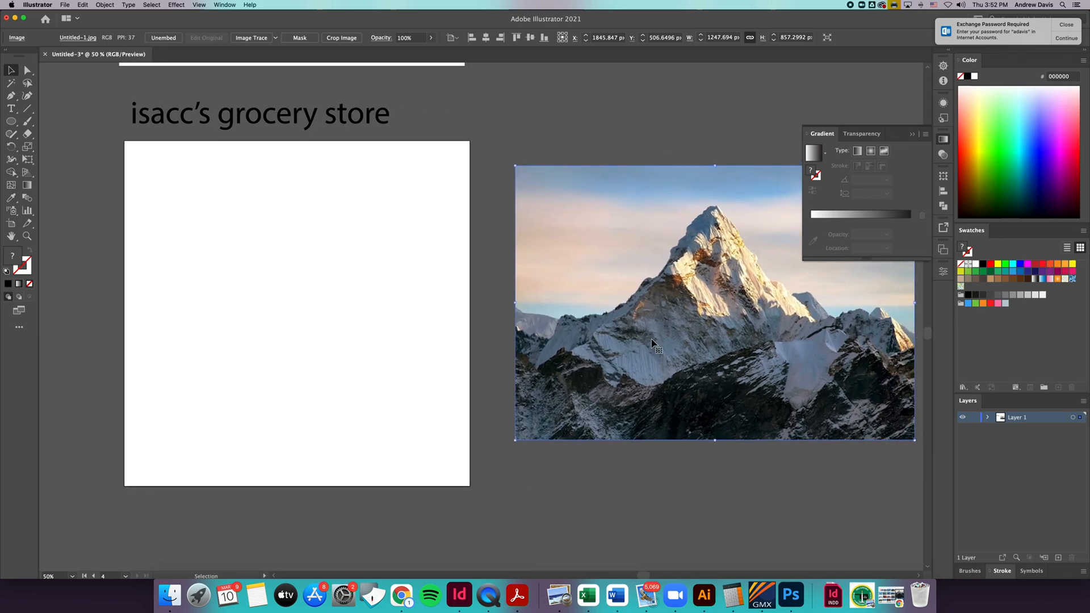
scroll(652, 343, "right", 2)
scroll(652, 343, "down", 1)
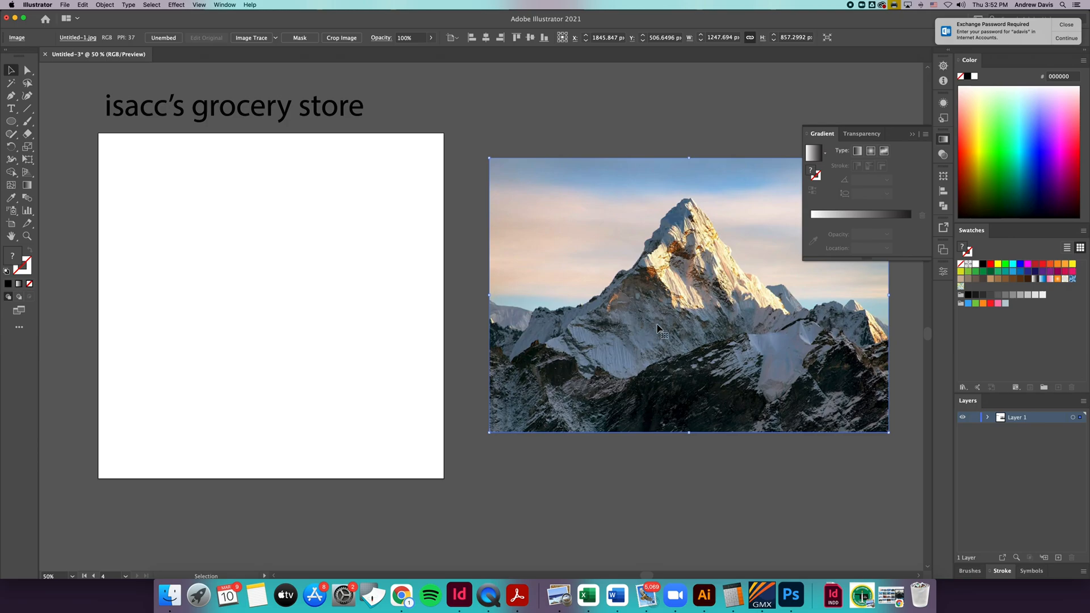
scroll(652, 328, "right", 5)
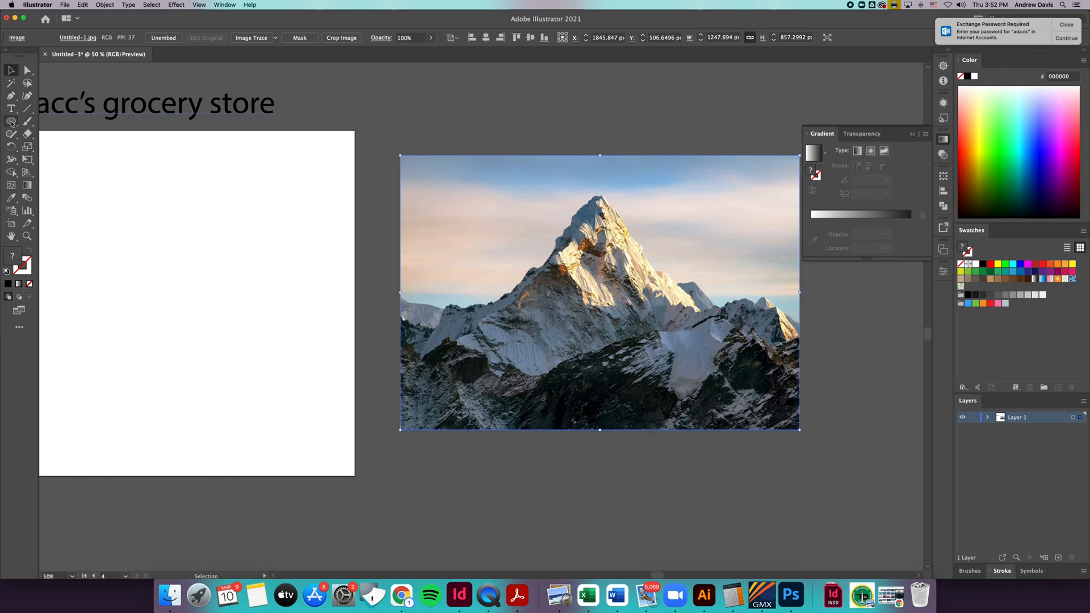
Step: Draw an upright black triangle about 643 × 557 px over the photo with the Polygon tool
left_click(10, 121)
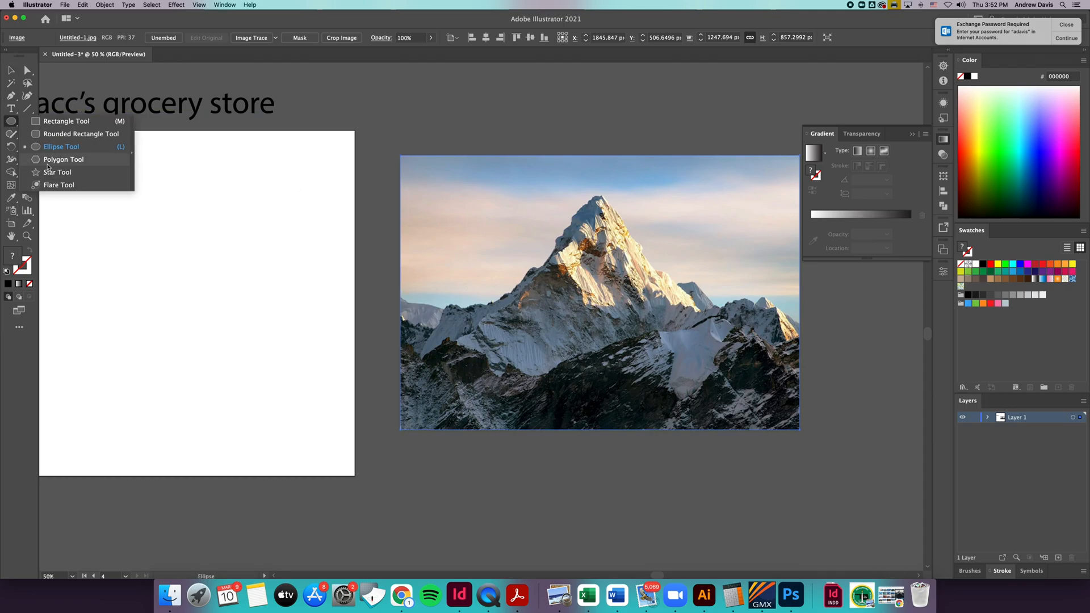
left_click(51, 160)
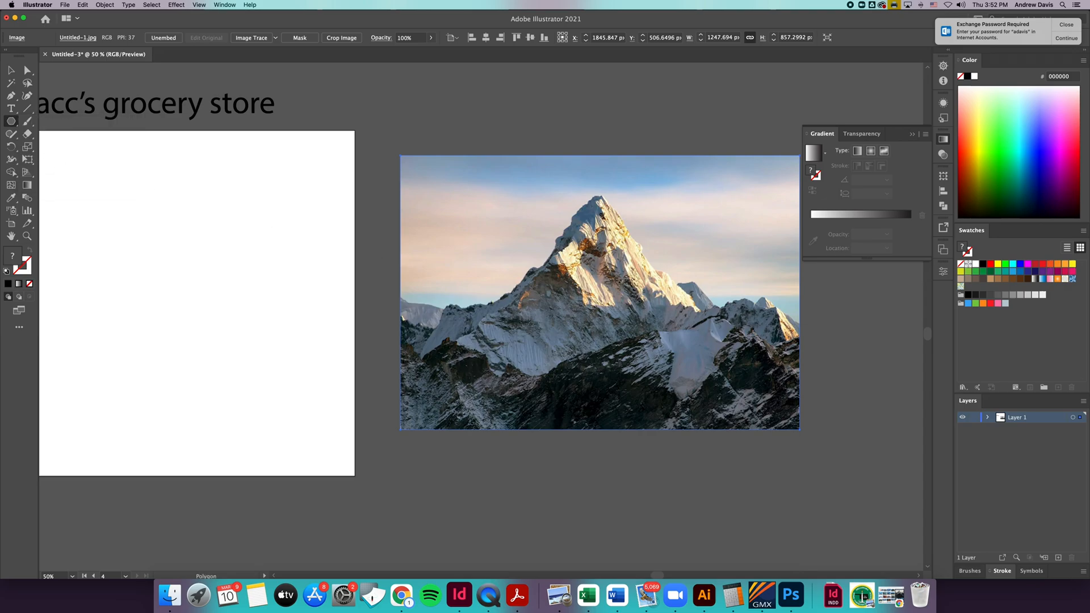
left_click_drag(540, 229, 570, 329)
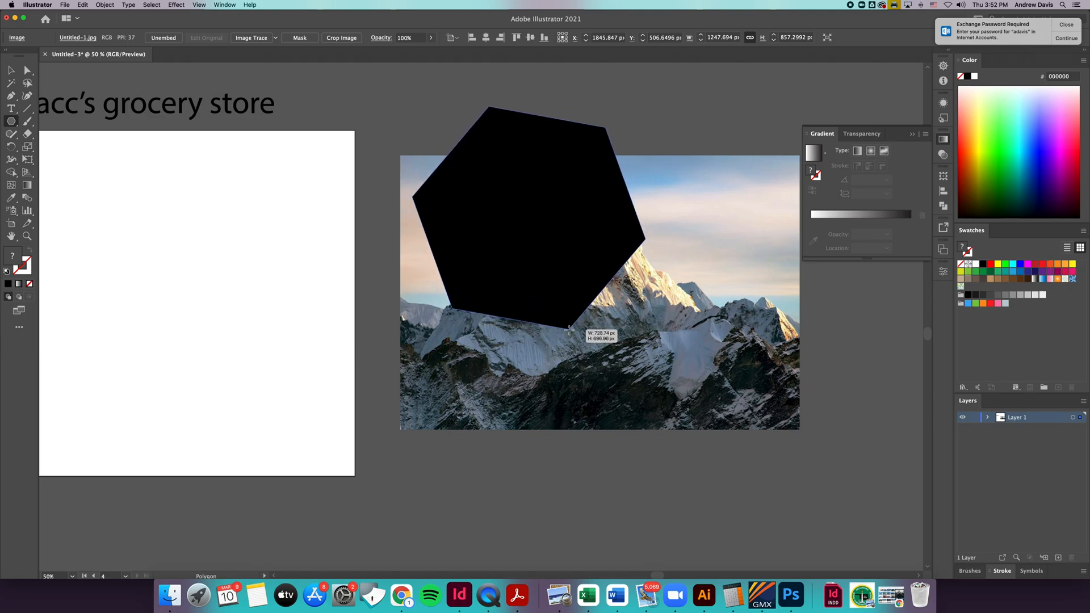
key("Down")
key("Down")
key("Down")
left_click_drag(570, 330, 573, 328)
key("shift")
key("shift")
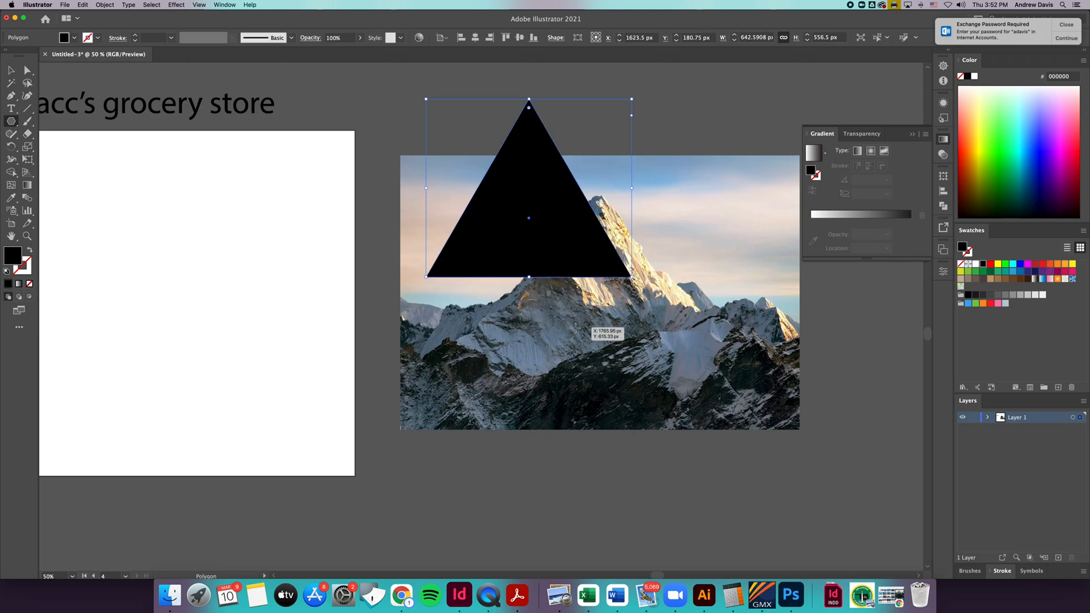
Step: Move the triangle over the photo's main peak and widen it on both sides to about 829 px
left_click(12, 70)
left_click_drag(515, 183, 583, 269)
left_click_drag(495, 276, 464, 277)
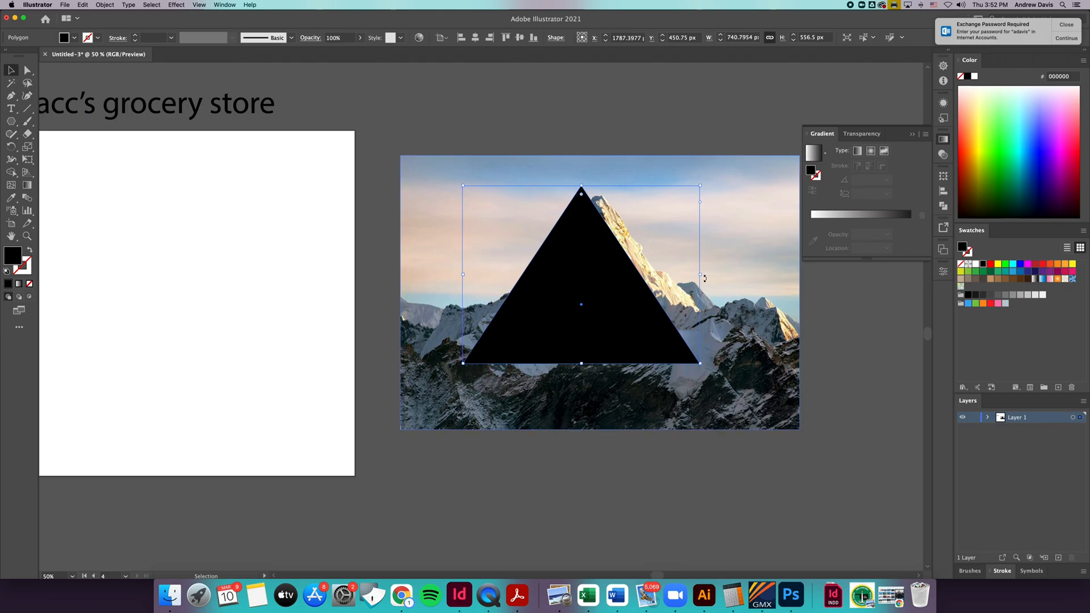
left_click_drag(701, 277, 729, 277)
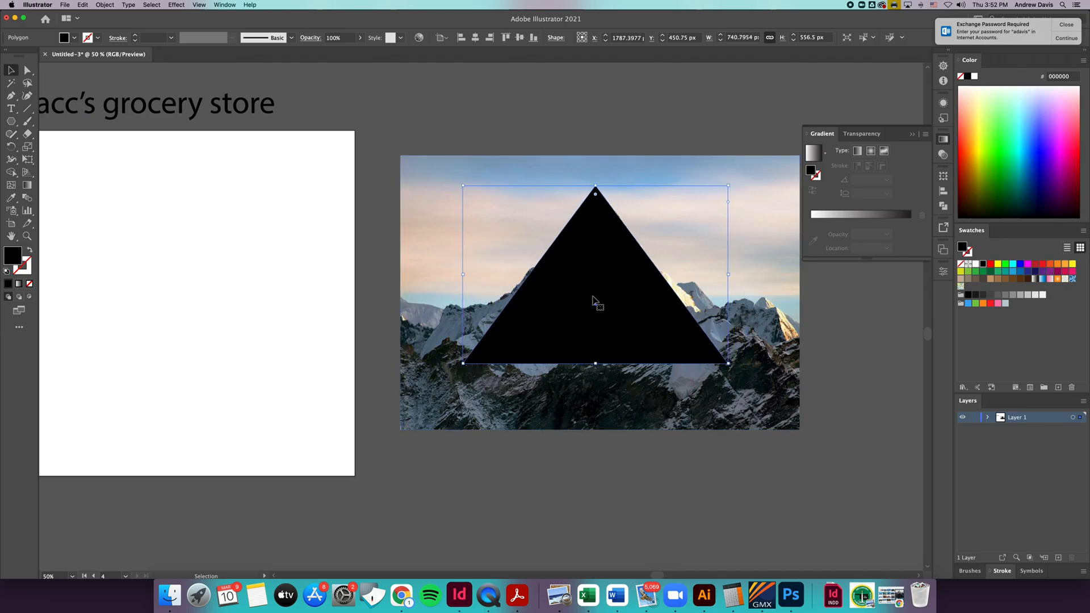
Step: Duplicate the triangle twice to form a lower peak on each side of the main one
left_click_drag(589, 297, 684, 348)
key("a")
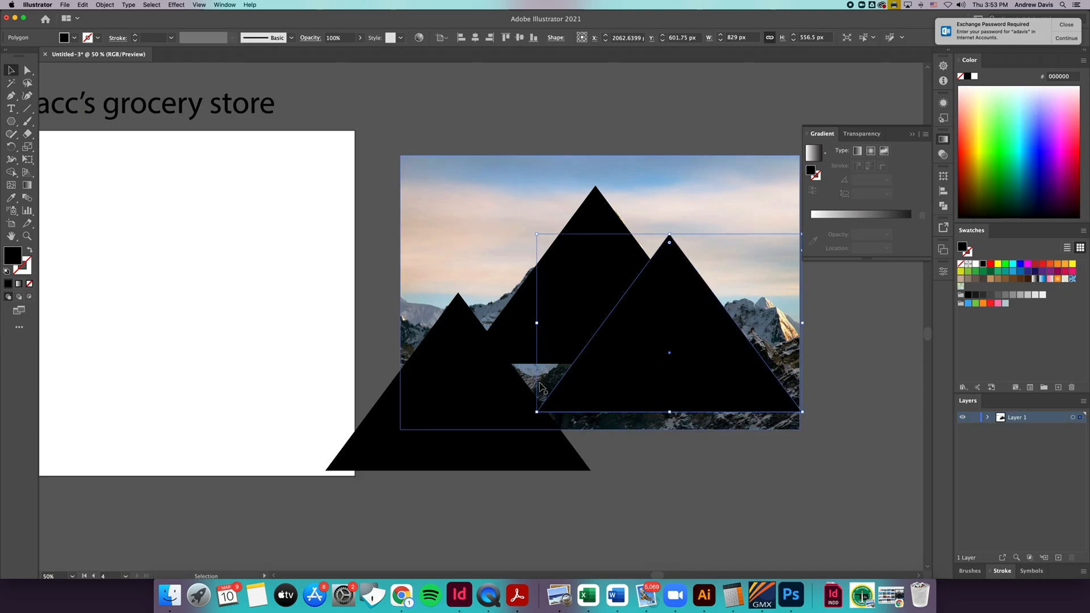
mouse_move(495, 406)
left_mouse_down()
mouse_move(557, 389)
mouse_move(532, 374)
mouse_move(564, 382)
mouse_move(498, 408)
mouse_move(483, 380)
mouse_move(489, 410)
left_mouse_up()
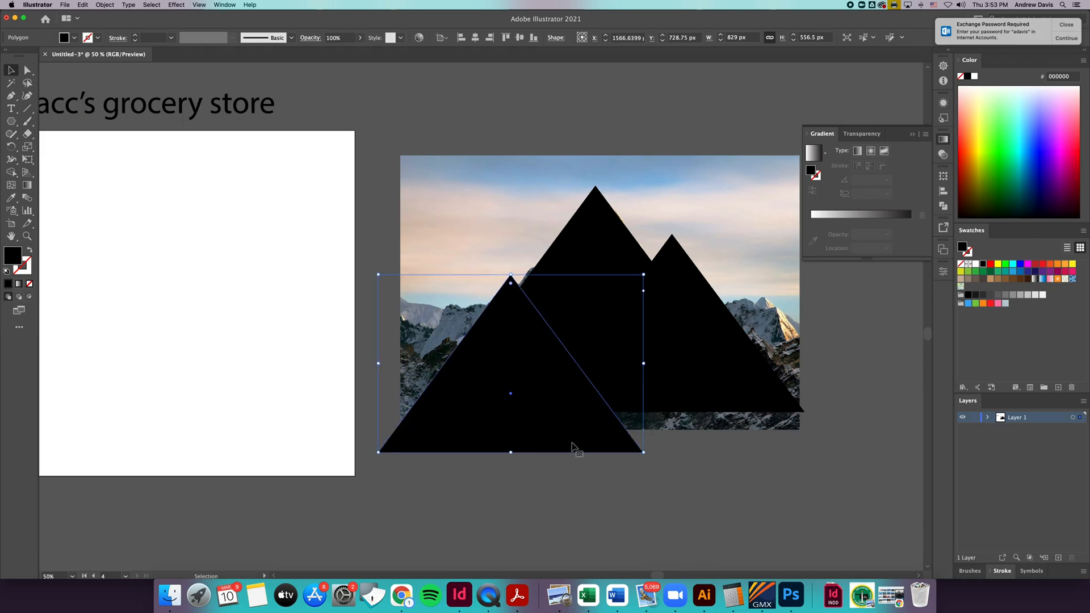
Step: Move the mountain photo below the three triangles and fine-tune the positions of the two side peaks
left_click(672, 204)
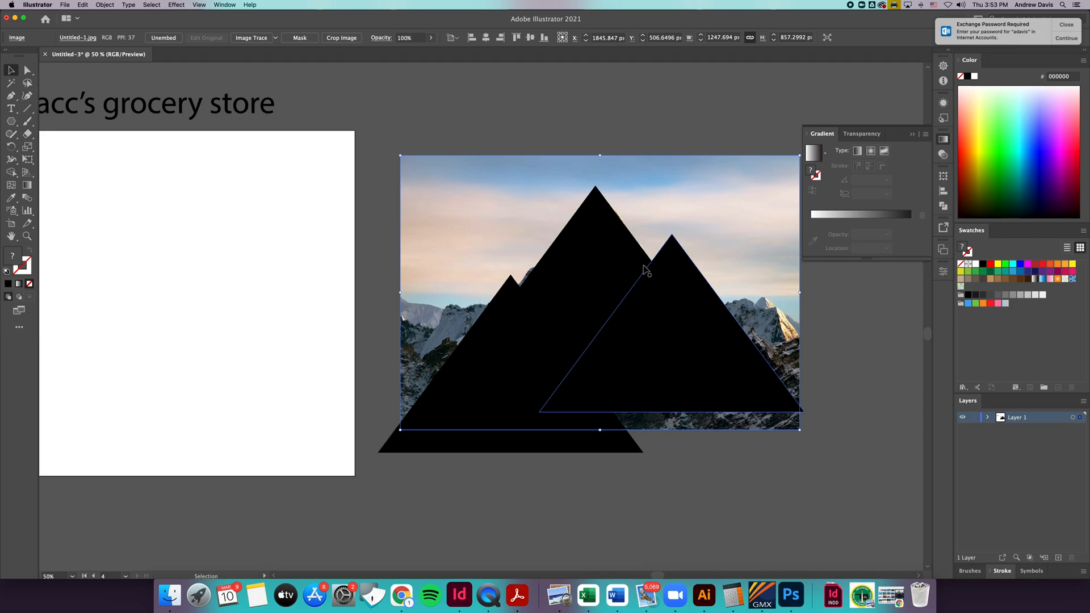
left_click_drag(684, 206, 714, 519)
left_click_drag(592, 445, 586, 438)
mouse_move(717, 368)
left_mouse_down()
mouse_move(714, 355)
mouse_move(704, 368)
mouse_move(718, 369)
left_mouse_up()
left_click(620, 214)
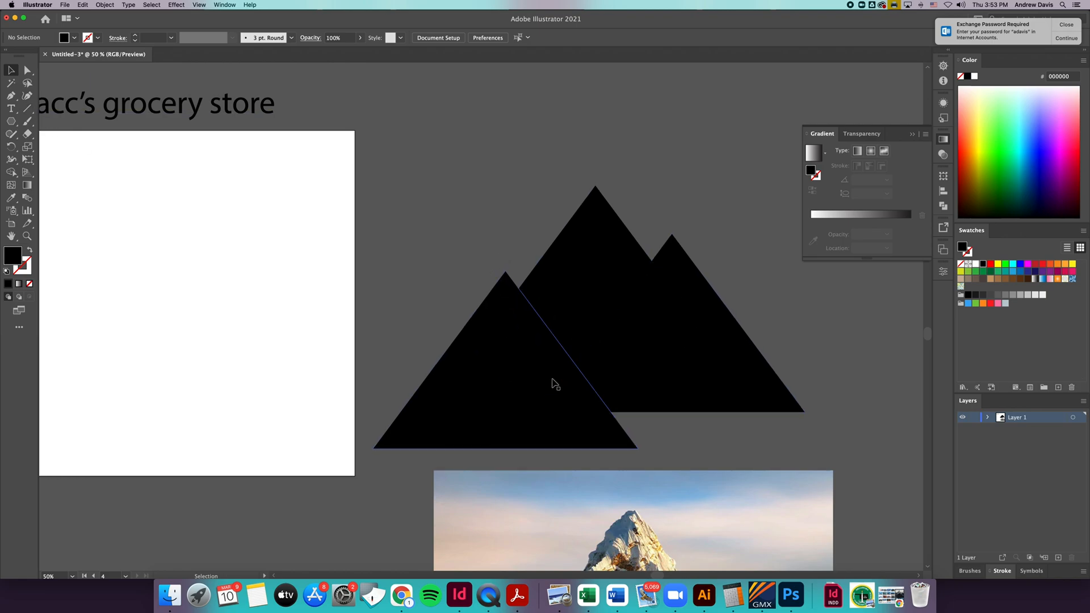
Step: Draw a 917 px circle over the peaks, swap its fill and stroke, and position it across the mountain shapes
left_click_drag(11, 124, 68, 148)
left_click_drag(438, 117, 733, 398)
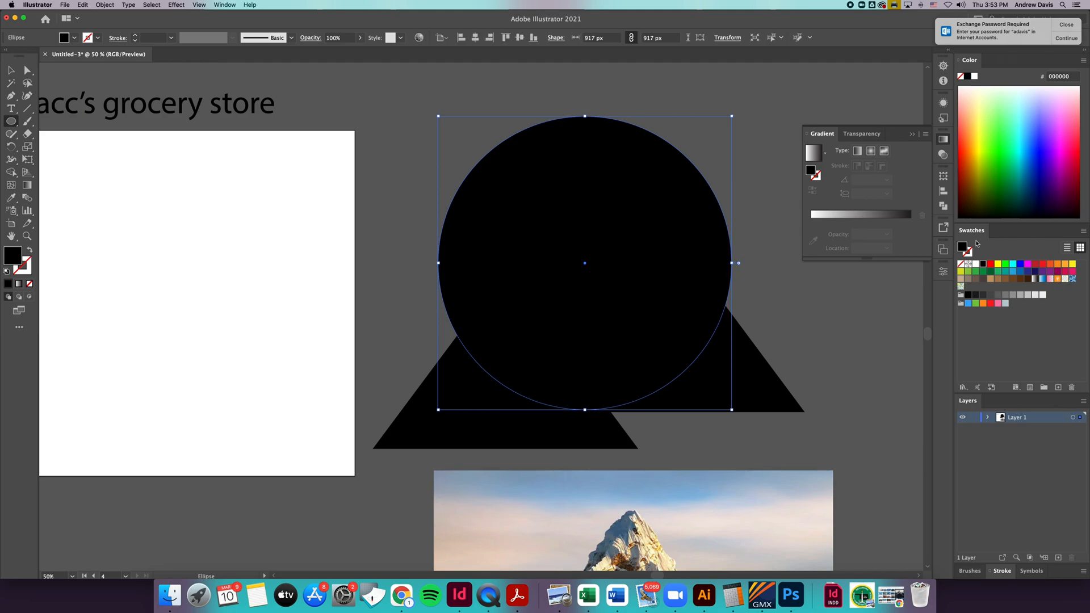
left_click(31, 253)
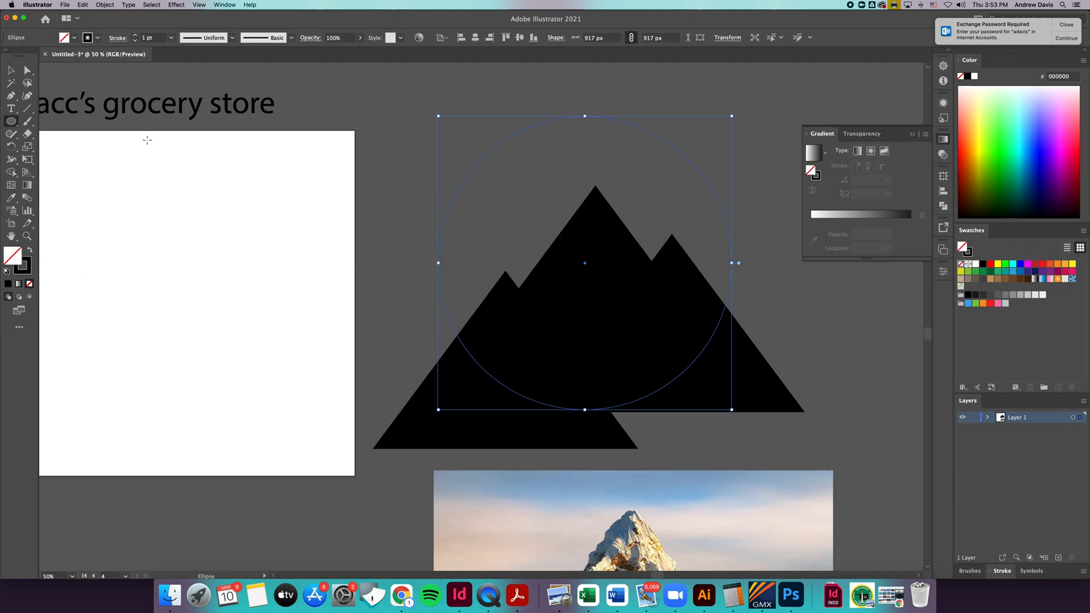
left_click(11, 70)
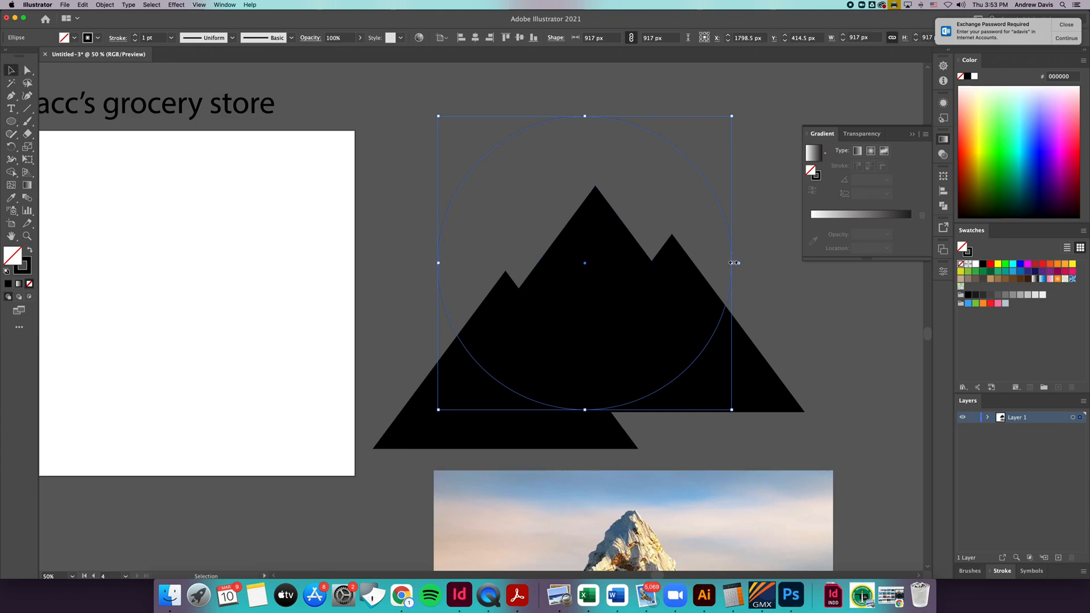
left_click_drag(732, 278, 733, 275)
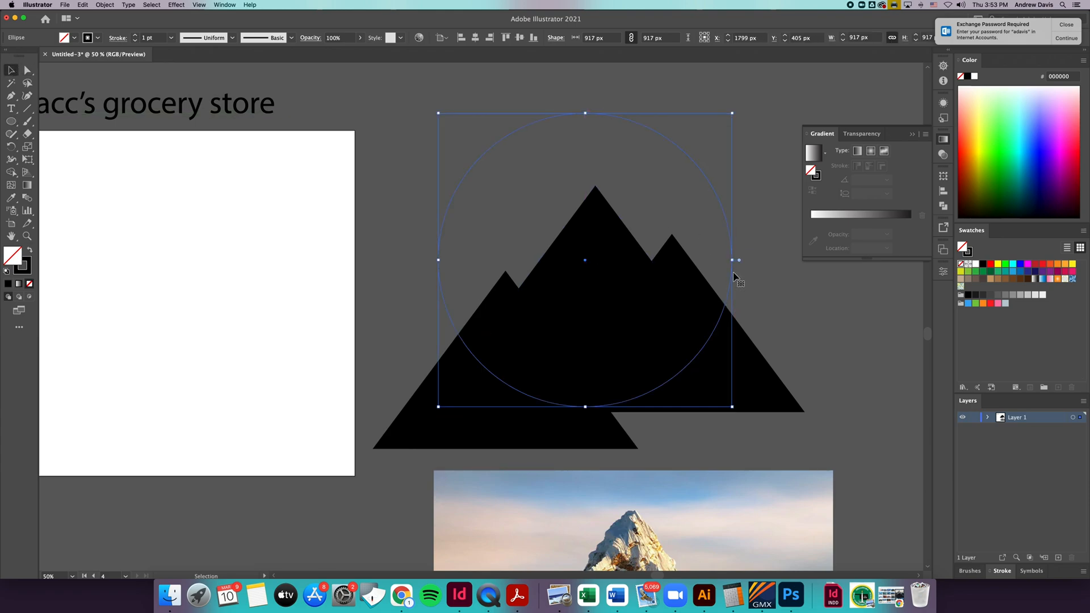
Step: Try trimming the triangles to the circle with Shape Builder, removing the outer pieces and merging the inner areas into one mountain
mouse_move(771, 169)
left_mouse_down()
mouse_move(397, 375)
mouse_move(359, 427)
left_mouse_up()
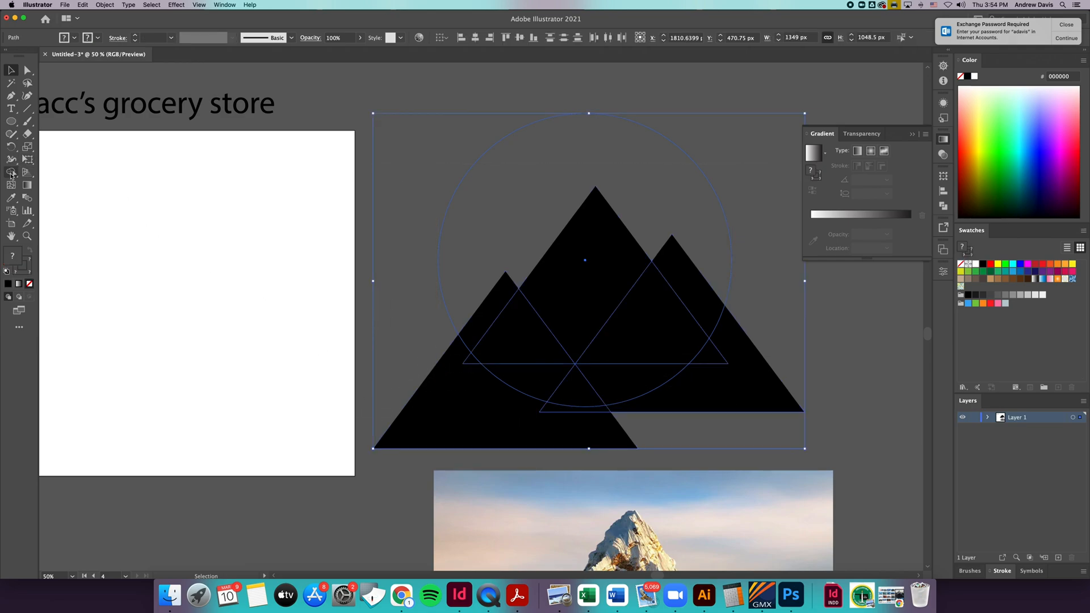
left_click(11, 173)
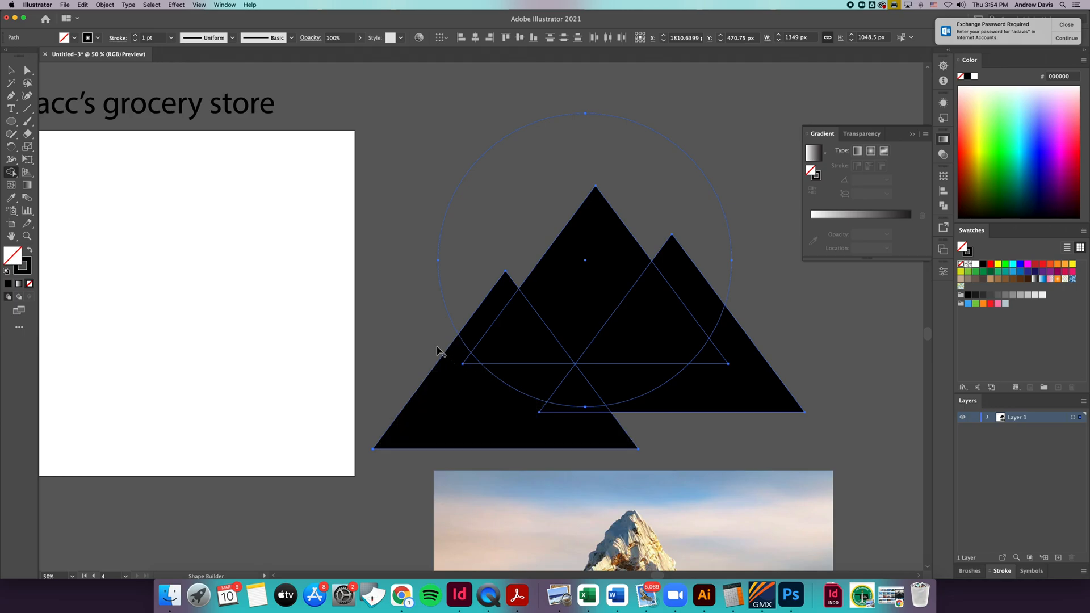
left_click_drag(437, 347, 469, 360)
left_click_drag(537, 411, 585, 424)
left_click(681, 407, "alt")
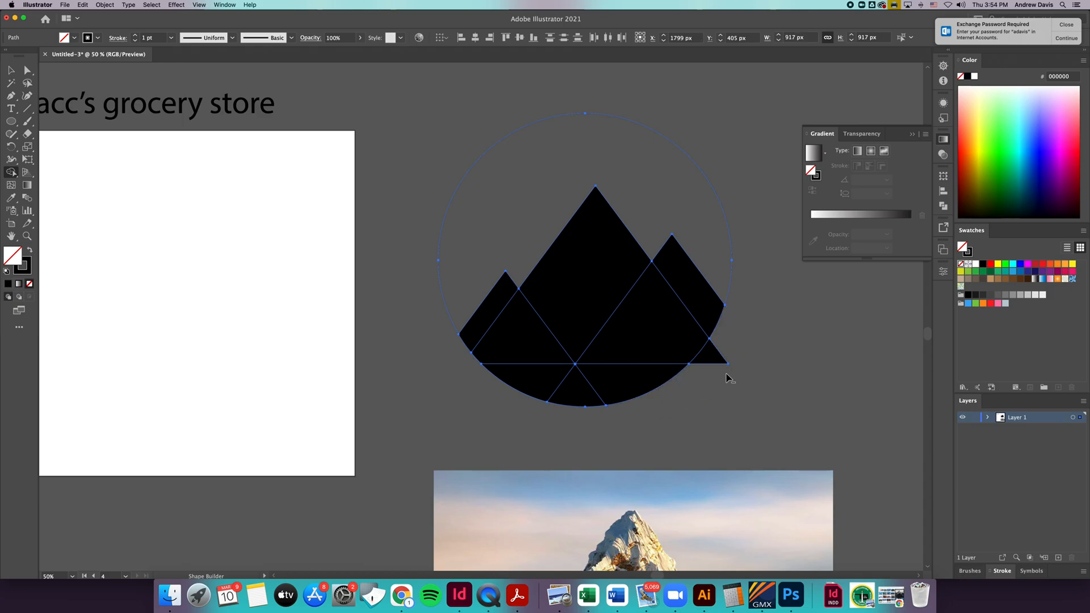
left_click(701, 237, "alt")
mouse_move(492, 328)
left_mouse_down()
mouse_move(562, 375)
mouse_move(672, 365)
left_mouse_up()
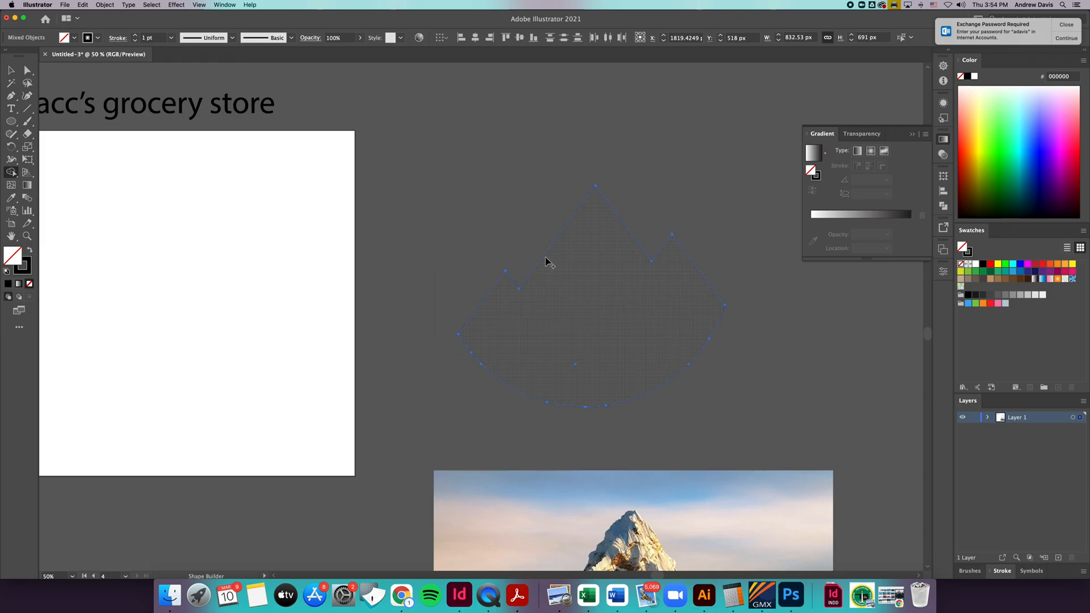
Step: Give the merged mountain a black fill without stroke and move it onto the artboard beneath the store name
left_click(32, 249)
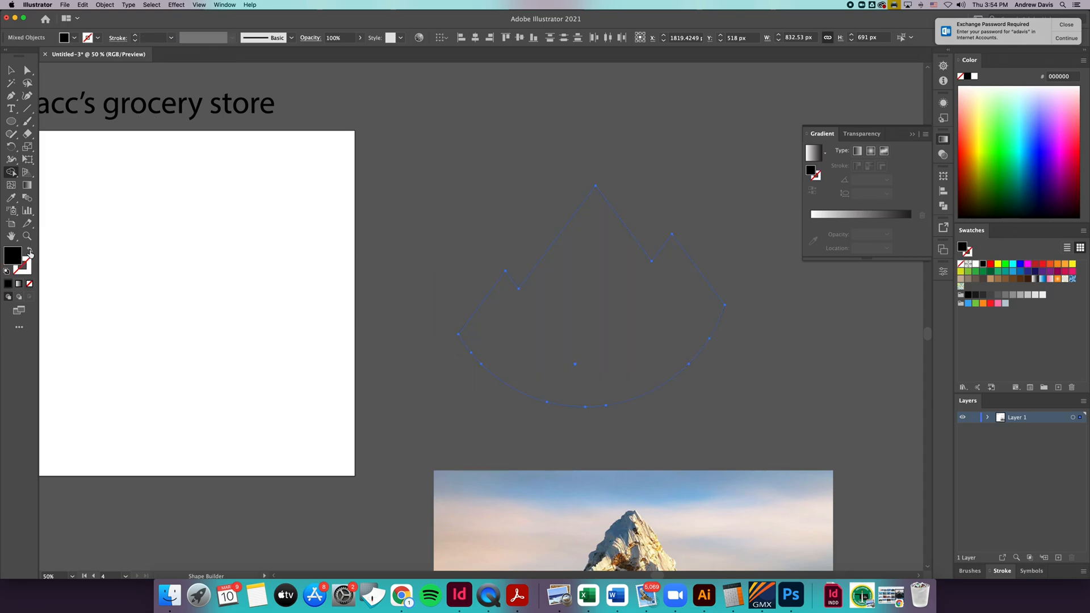
left_click(11, 70)
key("shift+x")
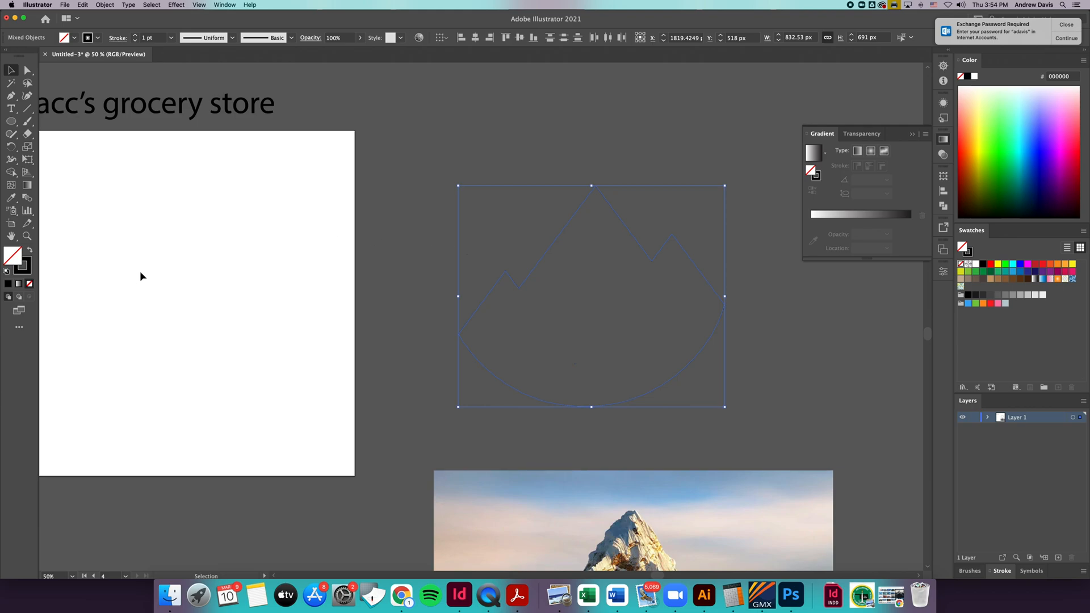
left_click(31, 250)
left_click_drag(616, 361, 202, 364)
scroll(202, 364, "left", 5)
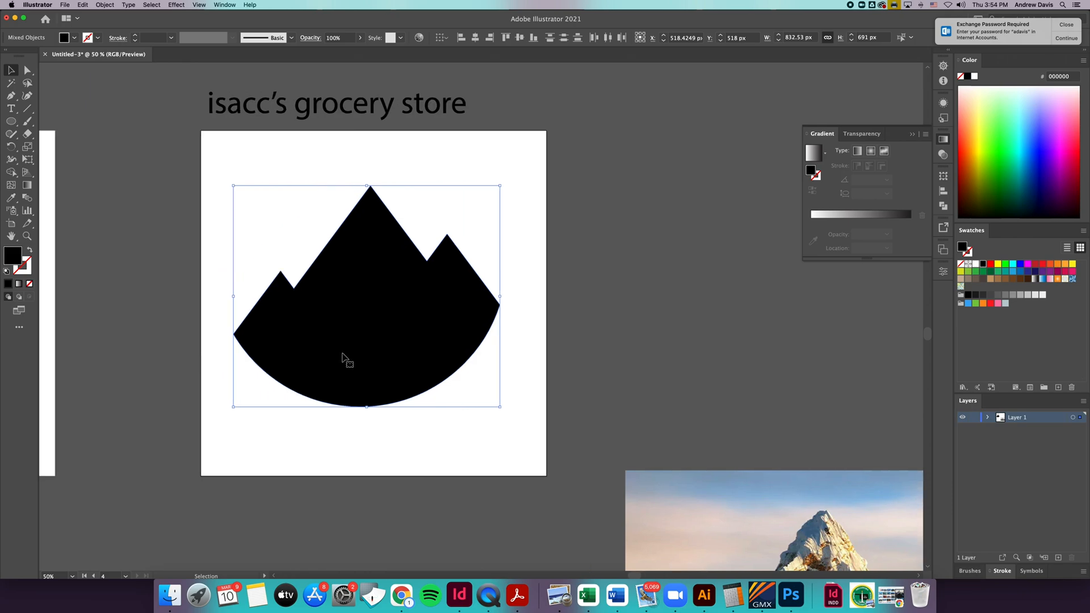
left_click_drag(348, 360, 373, 341)
scroll(373, 339, "right", 3)
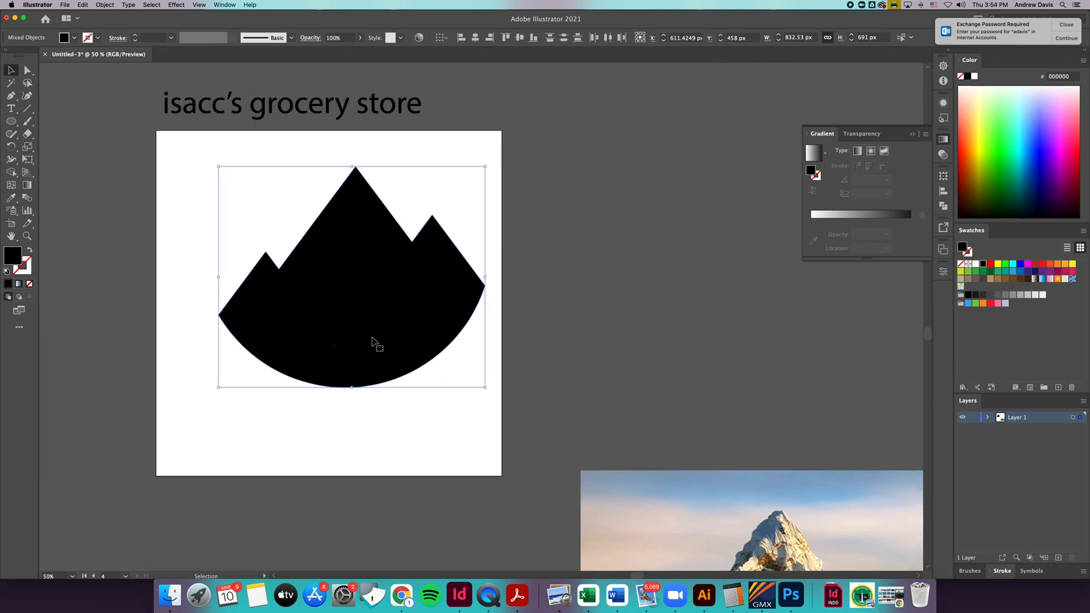
scroll(373, 340, "right", 4)
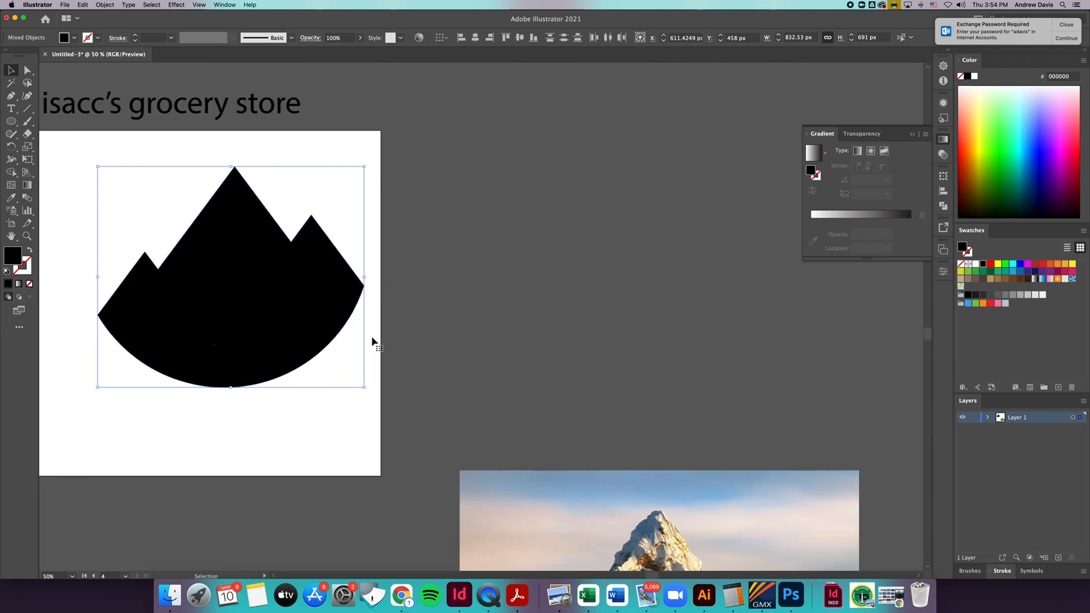
Step: Undo the move, recolouring and Shape Builder edits back to the separate circle and three full triangles
key("super+z")
key("super+z")
key("super+z")
key("super+z")
key("super+z")
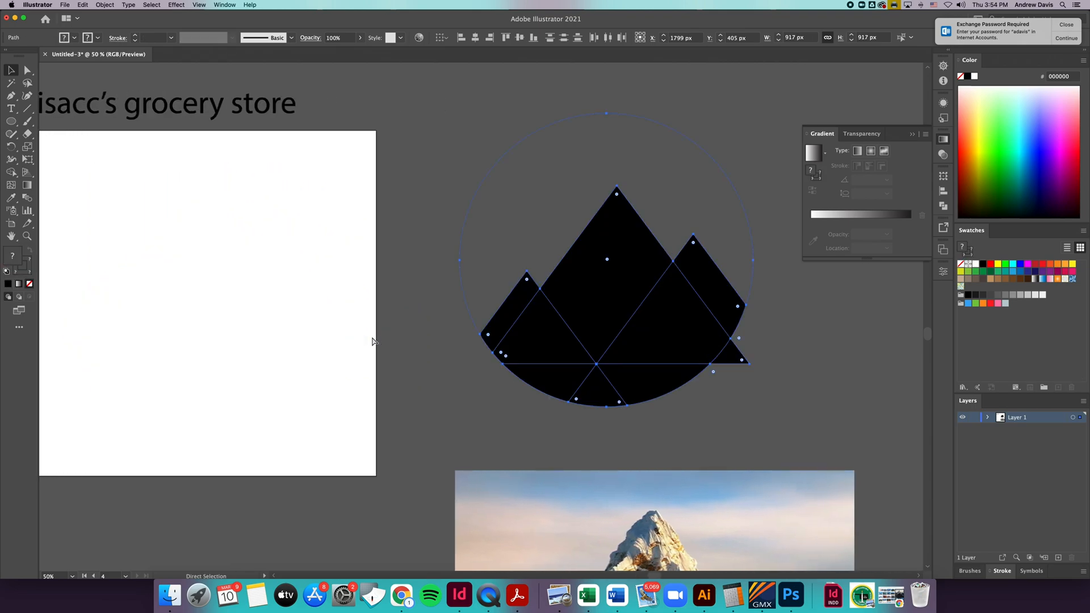
key("super+z")
key("super+z")
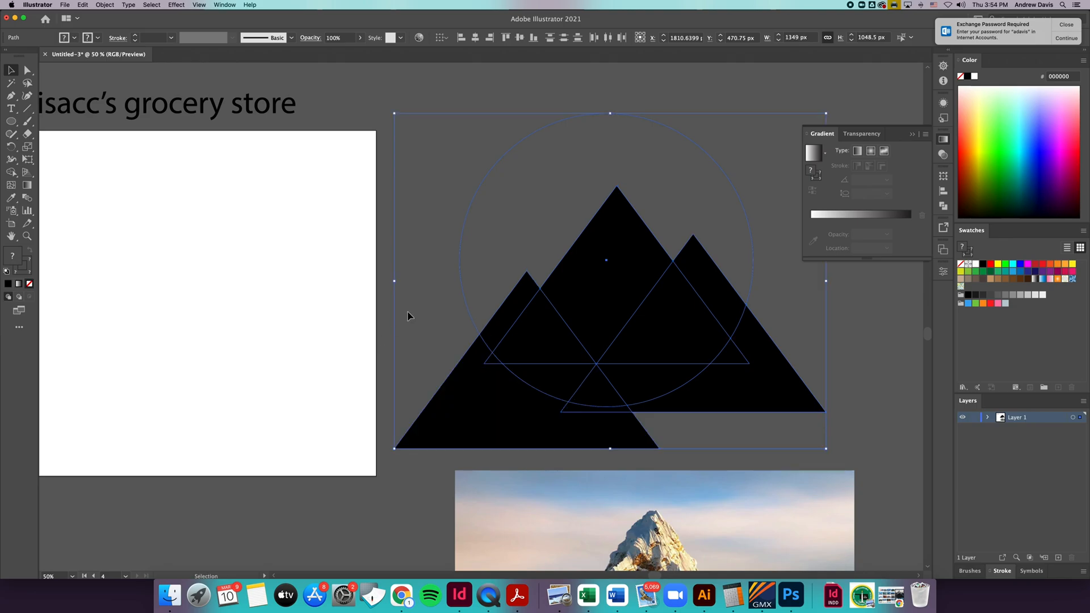
Step: Shift only the circle horizontally to about X 1844 px so it sits nearly centred on the tallest peak
left_click(579, 185)
left_click_drag(650, 119, 666, 122)
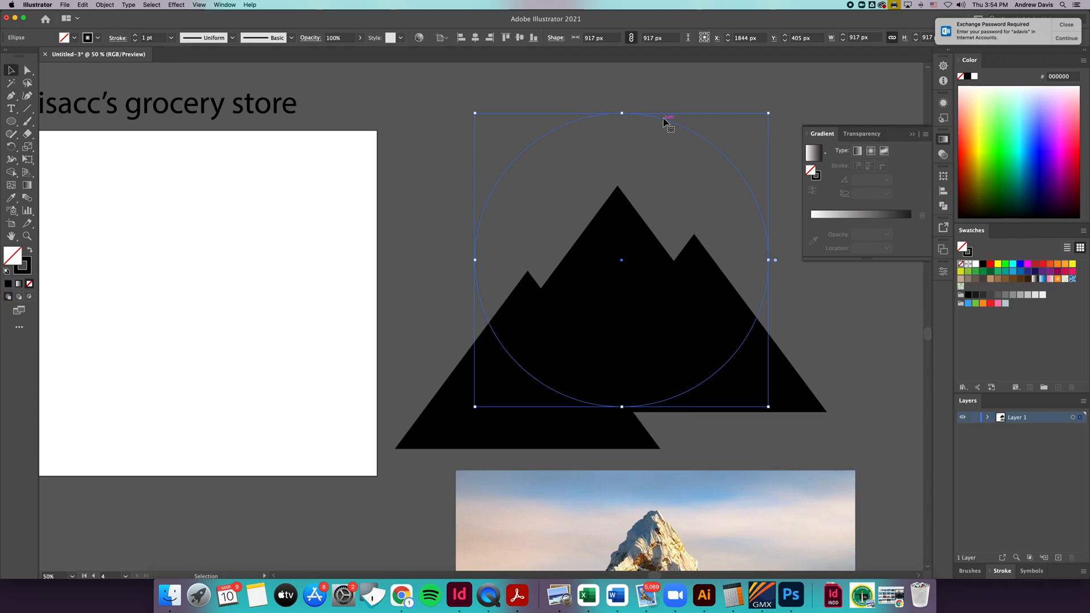
scroll(651, 132, "left", 1)
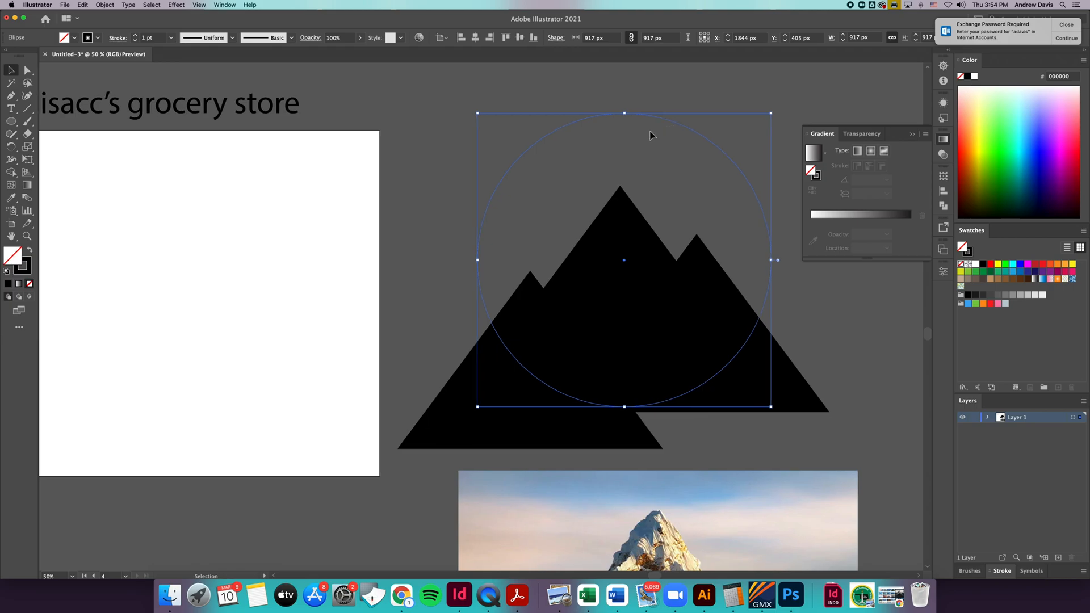
Step: Nudge the circle horizontally to X 1834 px so it centres on the tallest peak
key("Left")
key("Left")
key("Left")
key("Left")
key("Left")
key("Left")
key("Left")
key("Left")
key("Left")
key("Left")
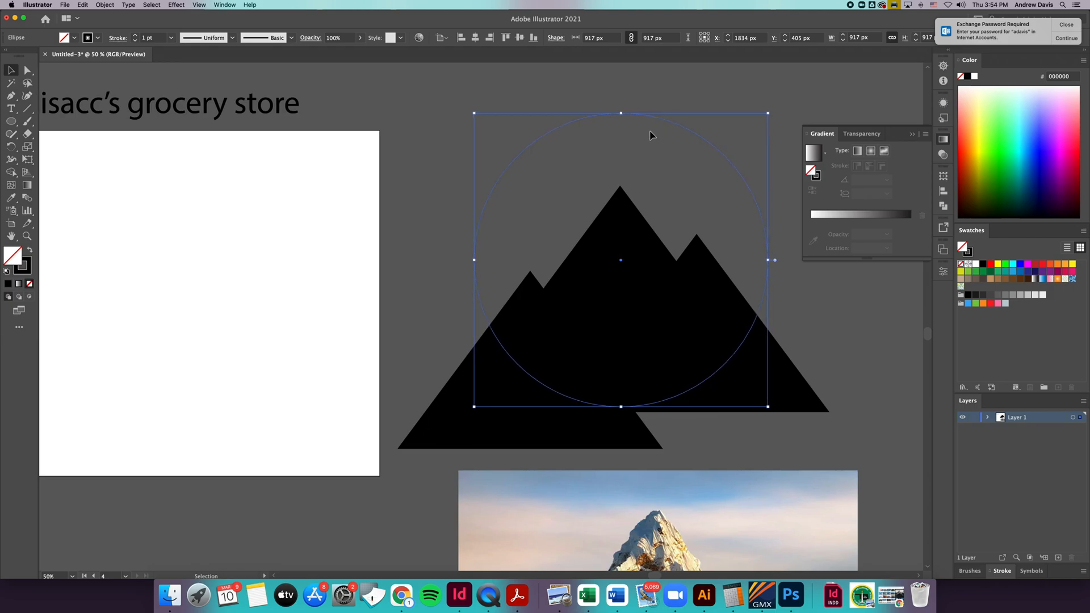
Step: Use Shape Builder on the triangles and circle to remove the pieces outside the mountain outline and merge the inner areas into one shape
left_click_drag(804, 404, 443, 435)
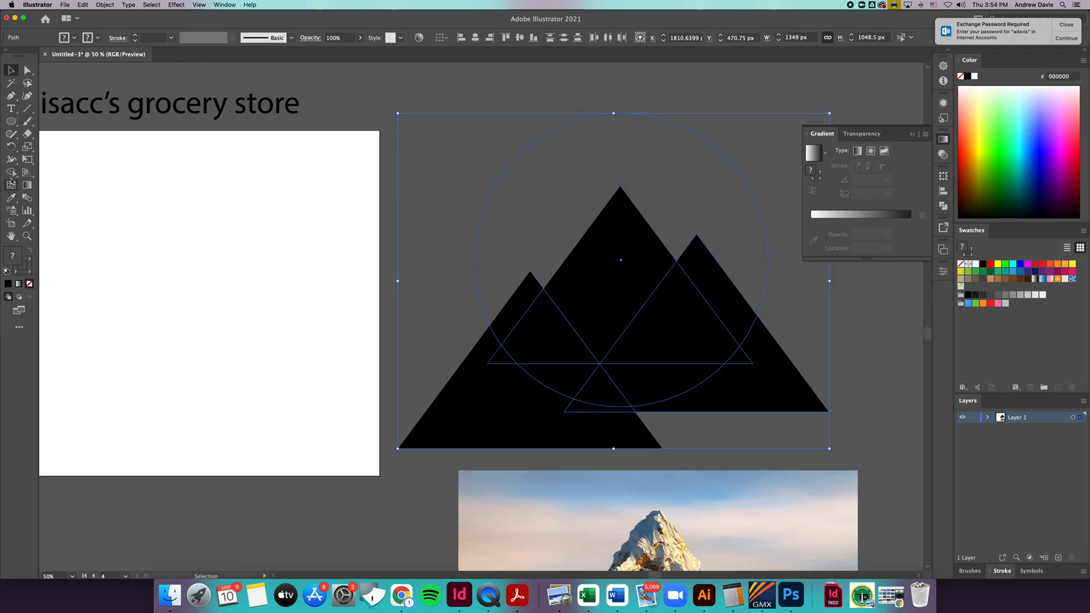
left_click(10, 173)
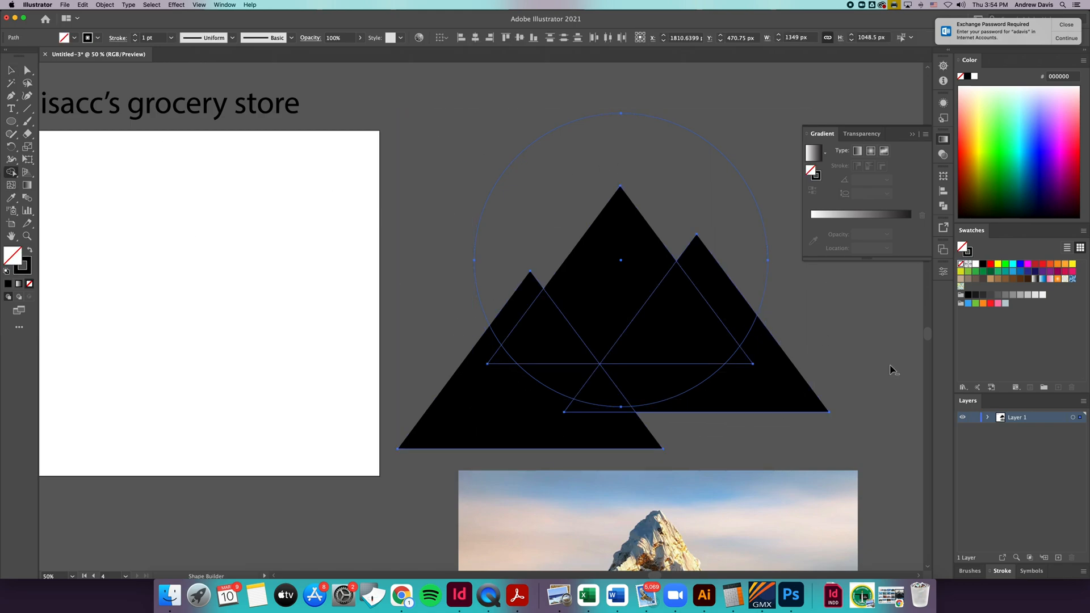
mouse_move(805, 358)
left_mouse_down()
mouse_move(706, 402)
mouse_move(738, 390)
mouse_move(744, 360)
mouse_move(633, 445)
mouse_move(605, 414)
left_mouse_up()
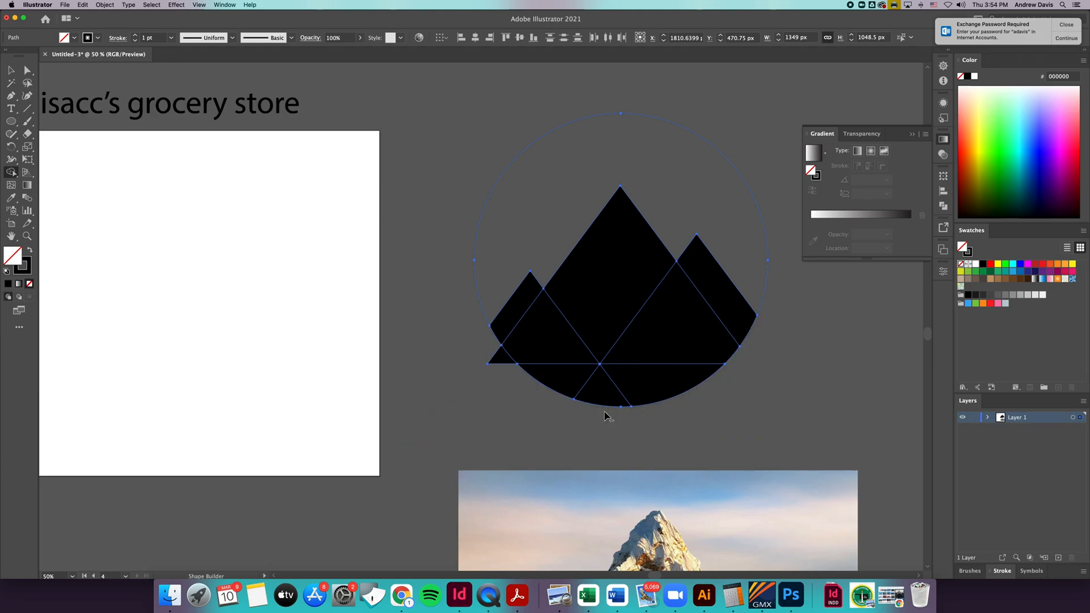
left_click(497, 365, "alt")
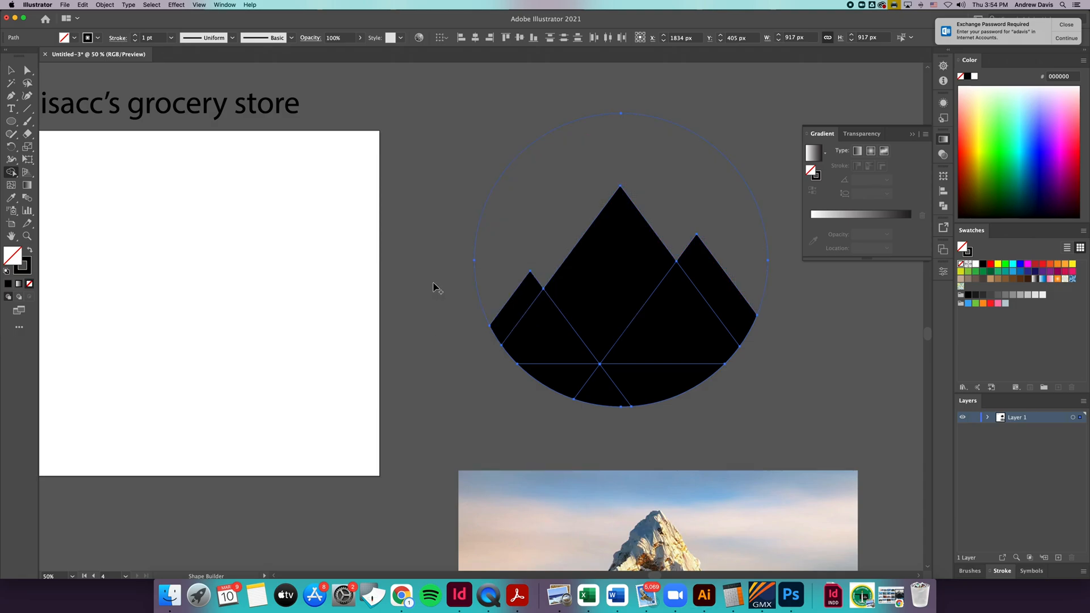
left_click(538, 248, "alt")
mouse_move(519, 305)
left_mouse_down()
mouse_move(534, 322)
mouse_move(553, 319)
mouse_move(584, 279)
mouse_move(623, 361)
mouse_move(686, 343)
mouse_move(707, 297)
mouse_move(560, 381)
mouse_move(659, 392)
left_mouse_up()
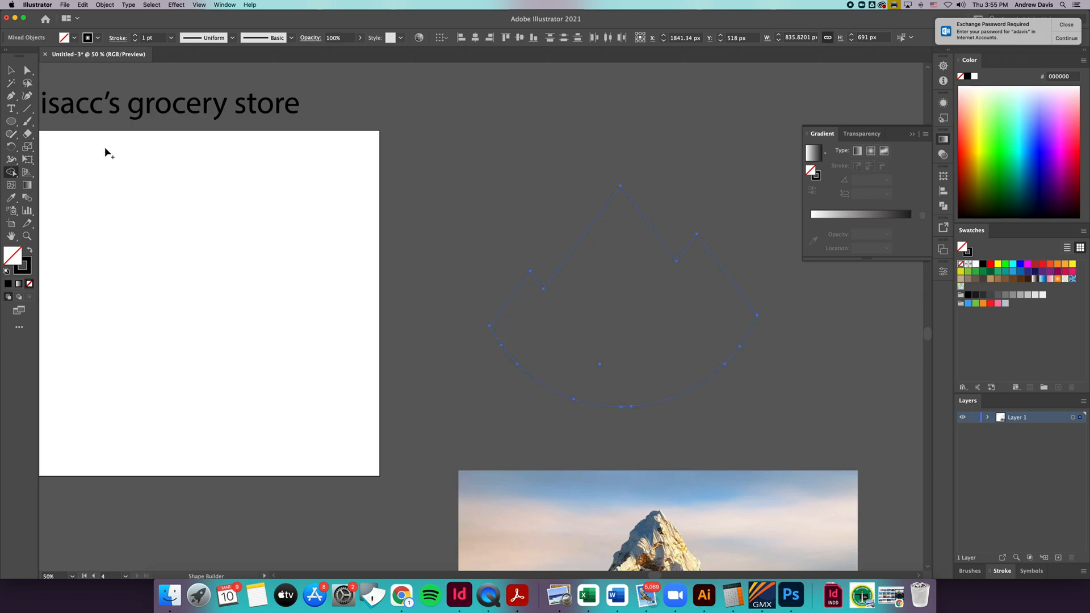
Step: Give the merged mountain a black fill without stroke and place it on the artboard's upper right, scaled to about 314 by 260 px
left_click(11, 70)
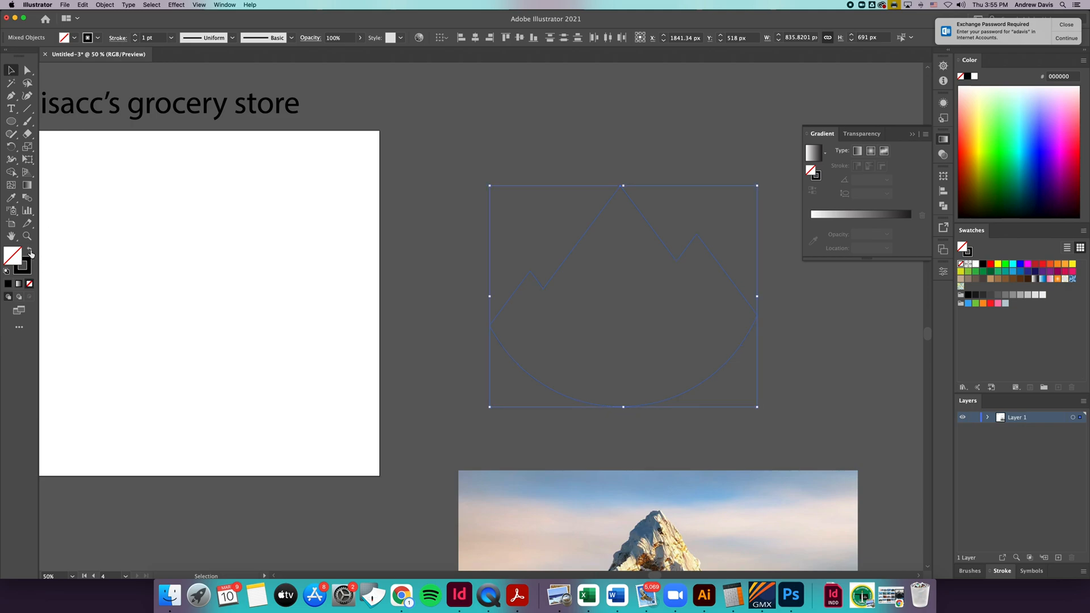
left_click(31, 254)
left_click_drag(657, 329, 270, 335)
scroll(271, 337, "left", 5)
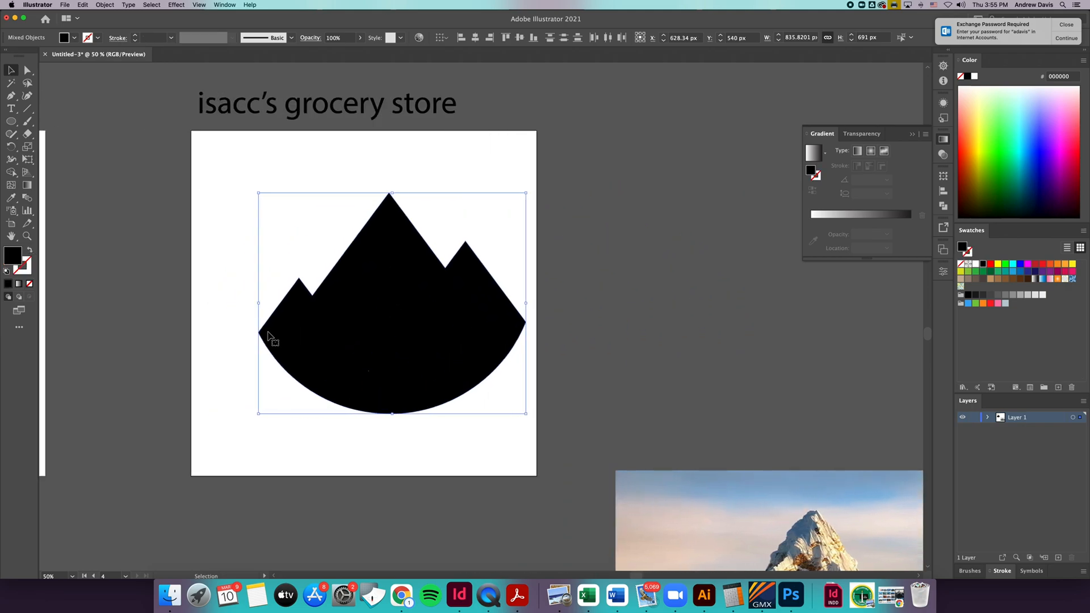
scroll(271, 336, "left", 3)
left_click_drag(470, 414, 520, 286)
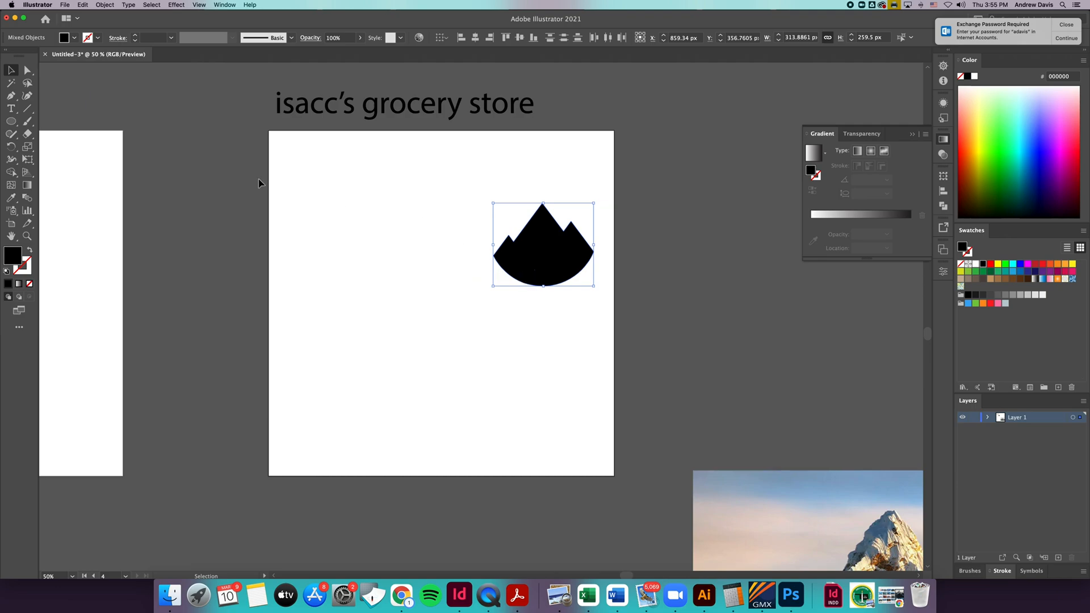
Step: Add the text "isacc's" and enlarge it to about 250 pt, placed just left of the mountain
left_click(11, 108)
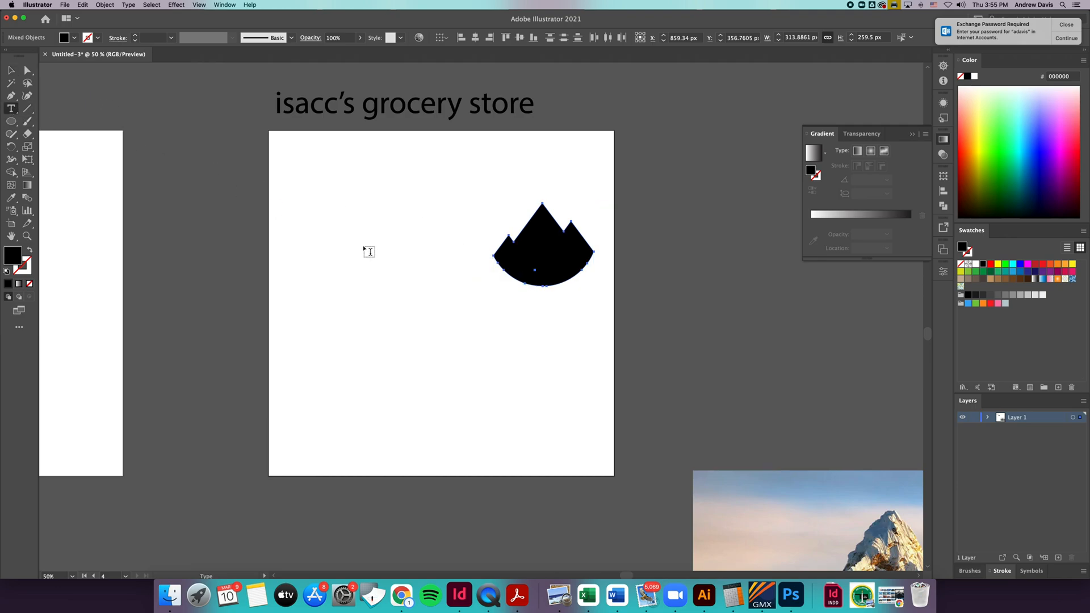
left_click(321, 246)
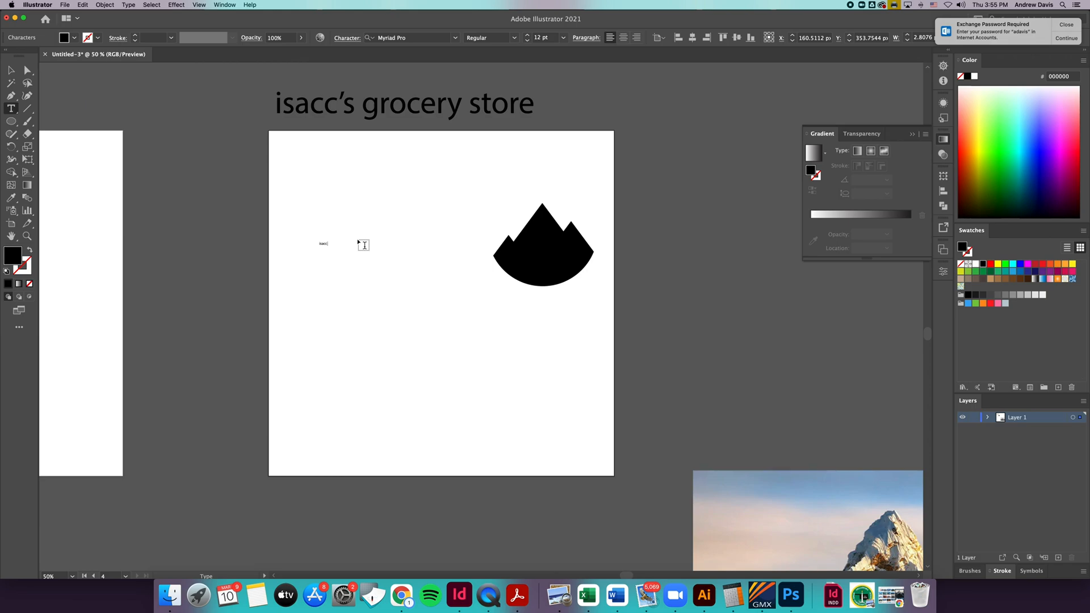
key("Escape")
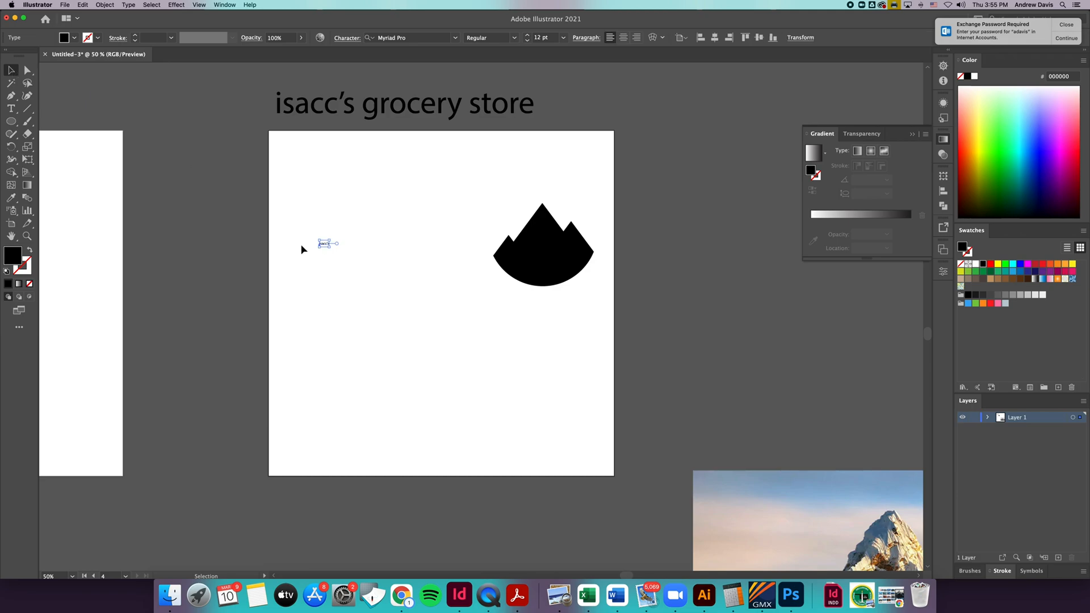
left_click_drag(331, 245, 519, 318)
left_click_drag(390, 312, 339, 267)
left_click(399, 358)
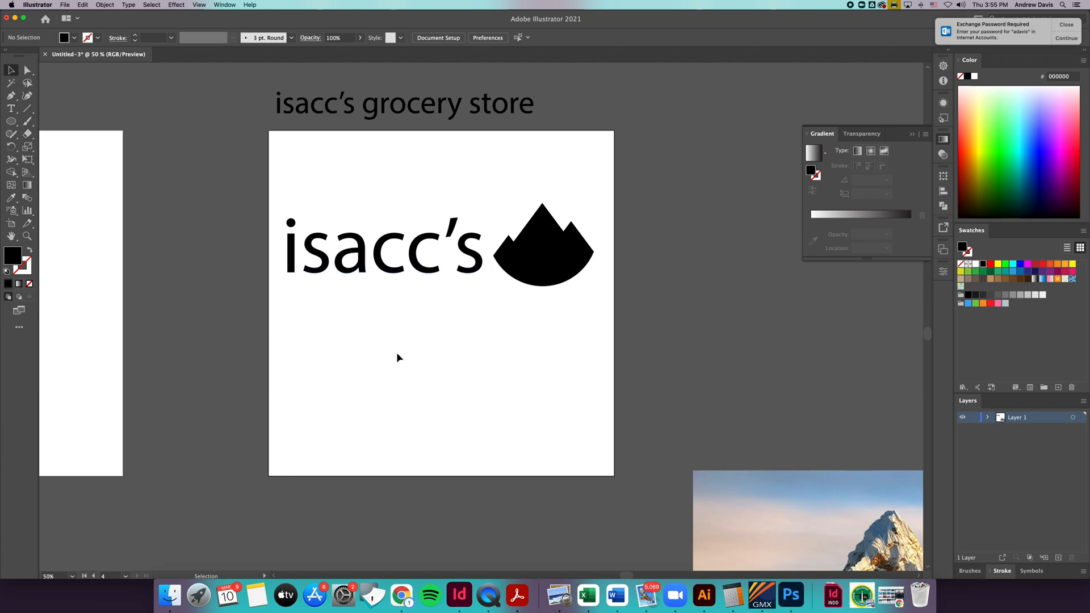
Step: List fonts for the "isacc's" text on the artboard, filtered to the Sans Serif classification
scroll(382, 267, "right", 1)
left_click(383, 265)
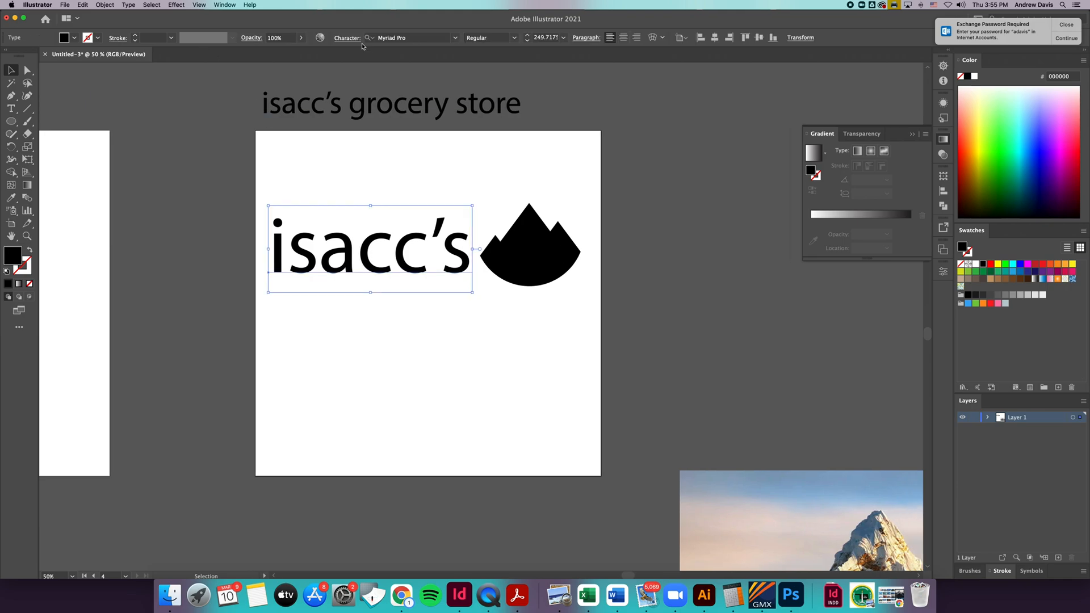
left_click(454, 38)
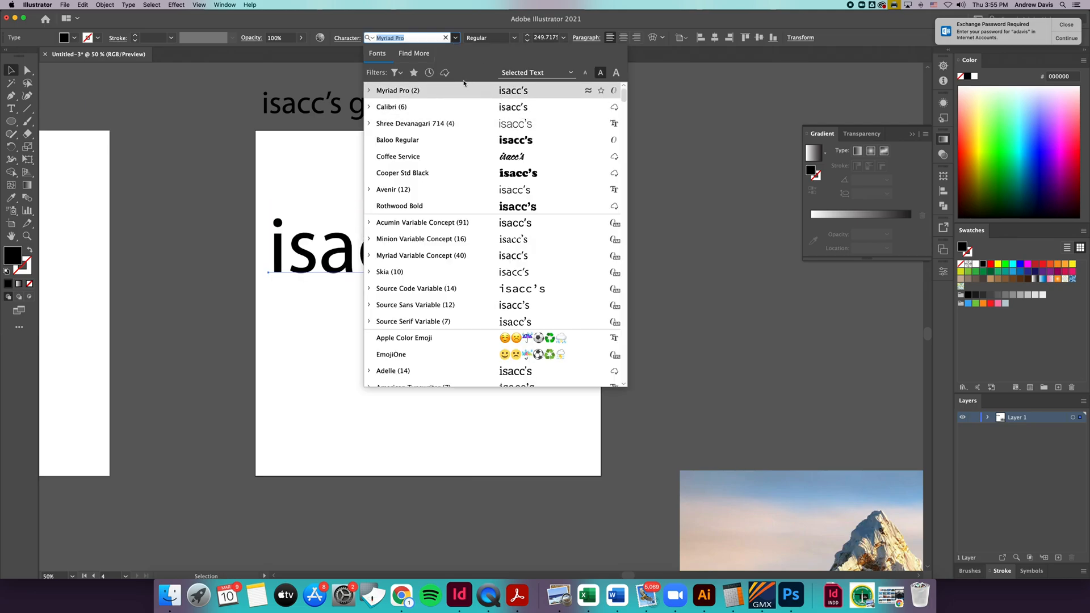
left_click(395, 72)
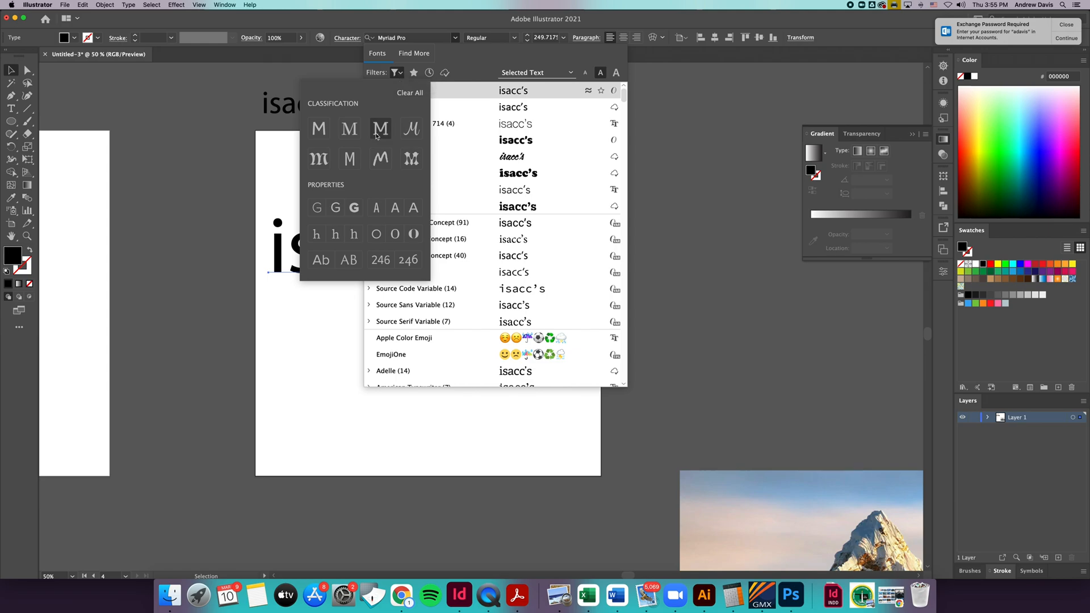
left_click(319, 128)
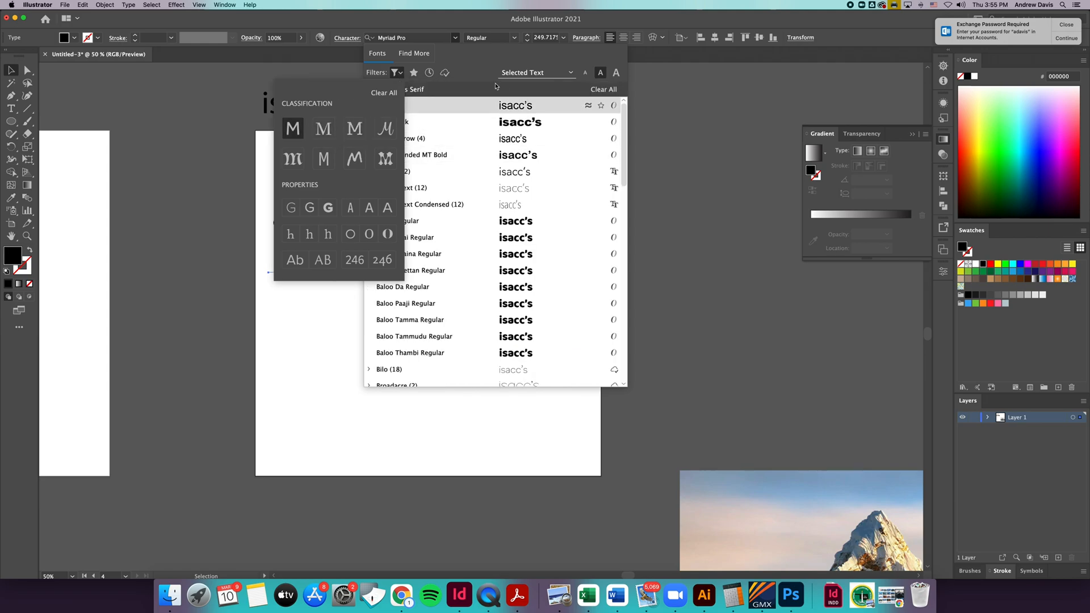
left_click(477, 77)
Step: Examine how the sans serif fonts look on the wordmark, including Broadacre and DIN Condensed Bold
scroll(515, 233, "down", 5)
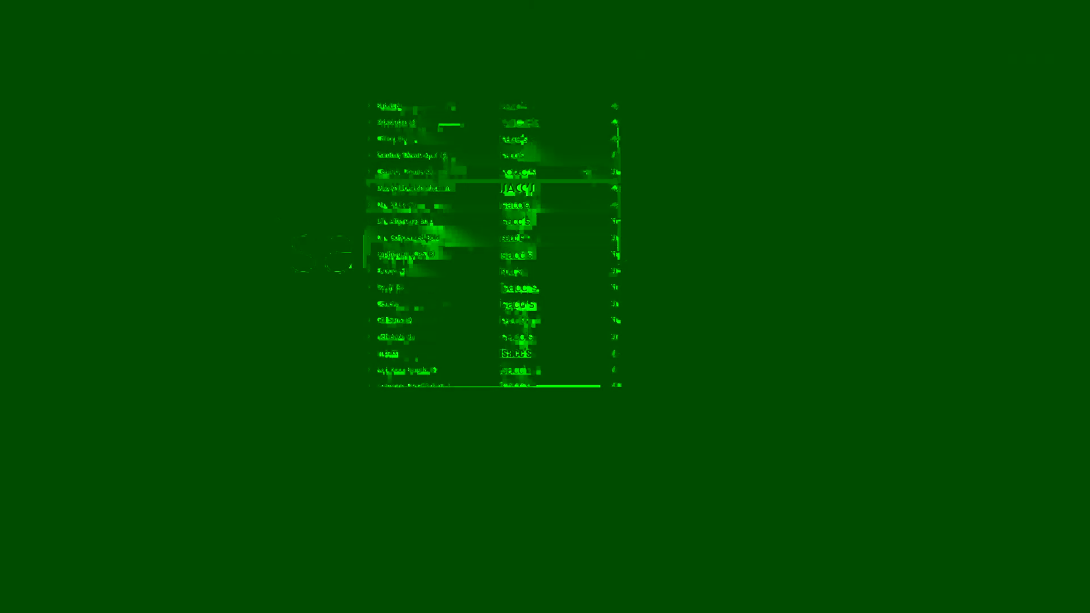
scroll(515, 233, "up", 3)
scroll(515, 233, "down", 3)
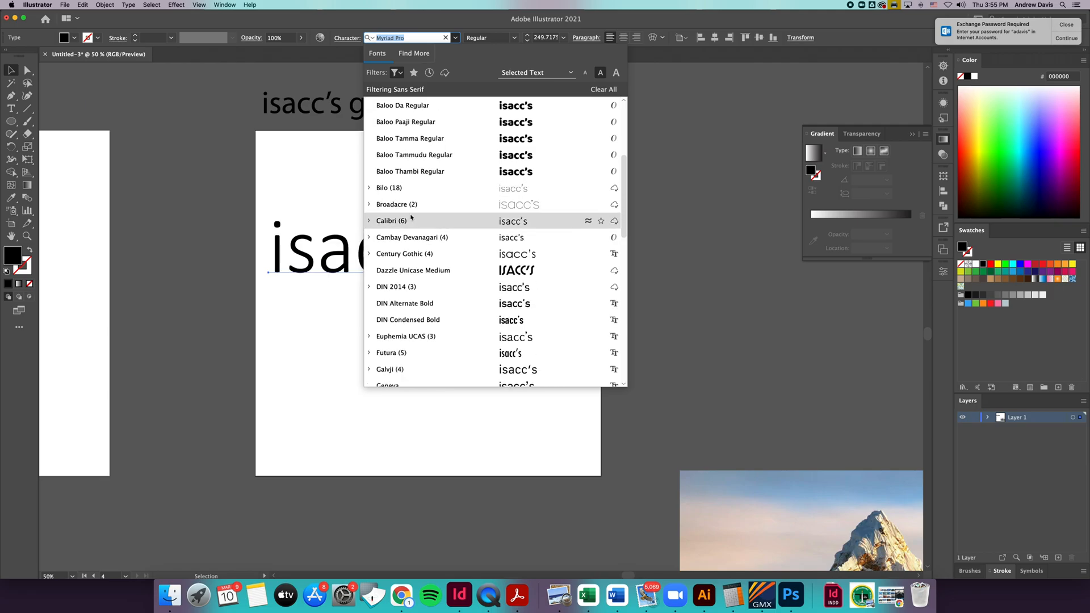
left_click(370, 205)
left_click(372, 205)
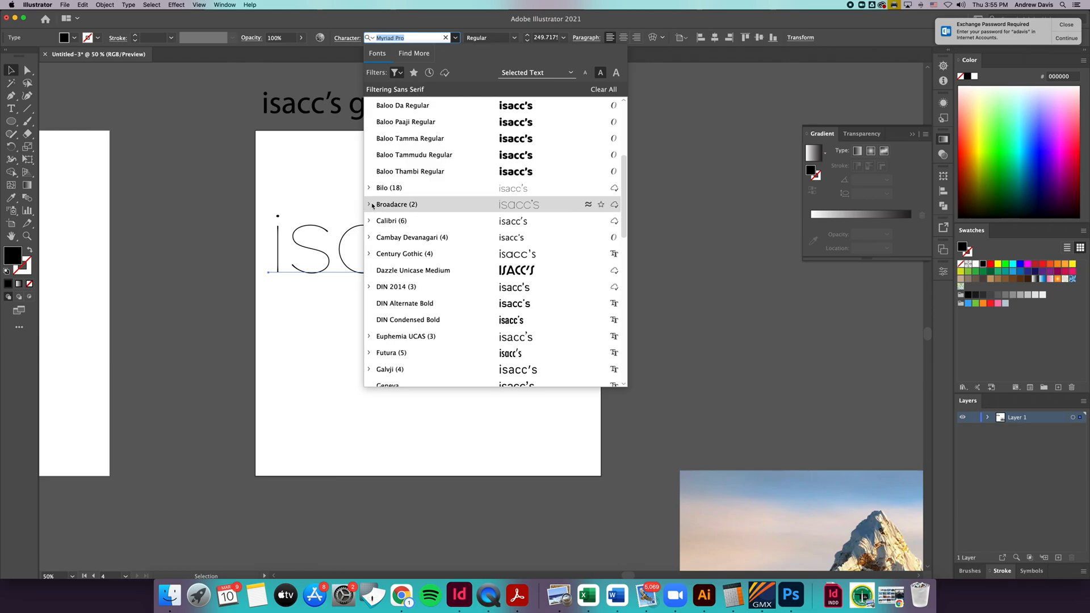
scroll(443, 213, "down", 8)
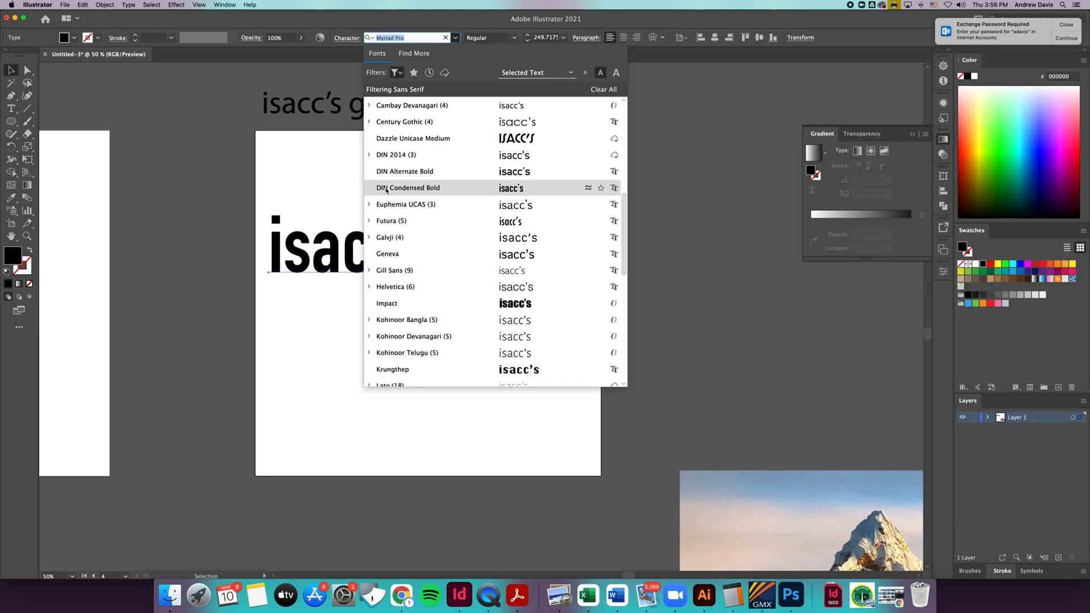
scroll(390, 189, "down", 20)
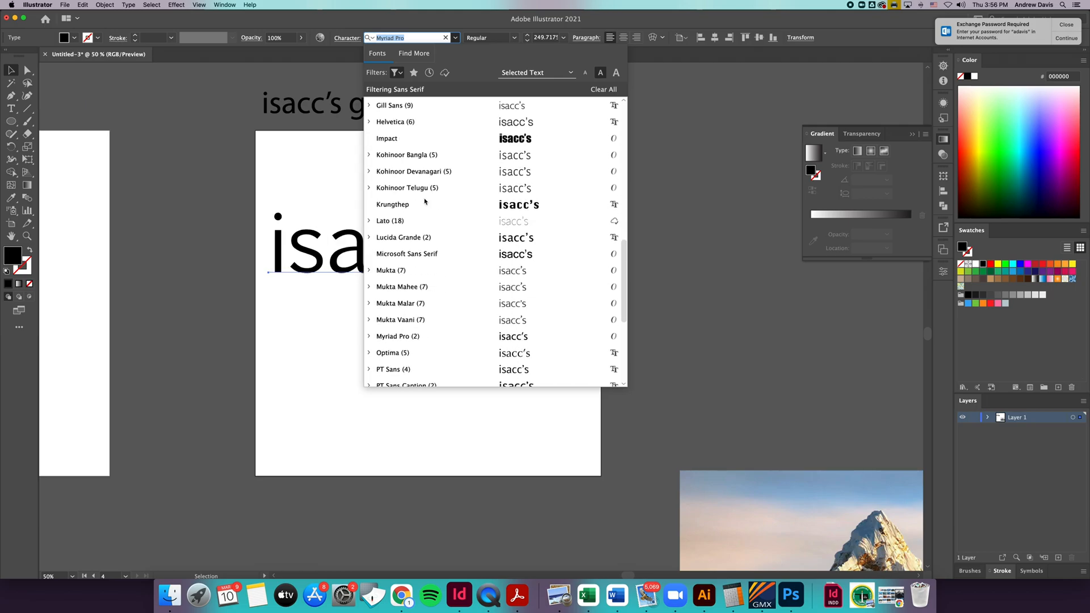
scroll(424, 200, "down", 2)
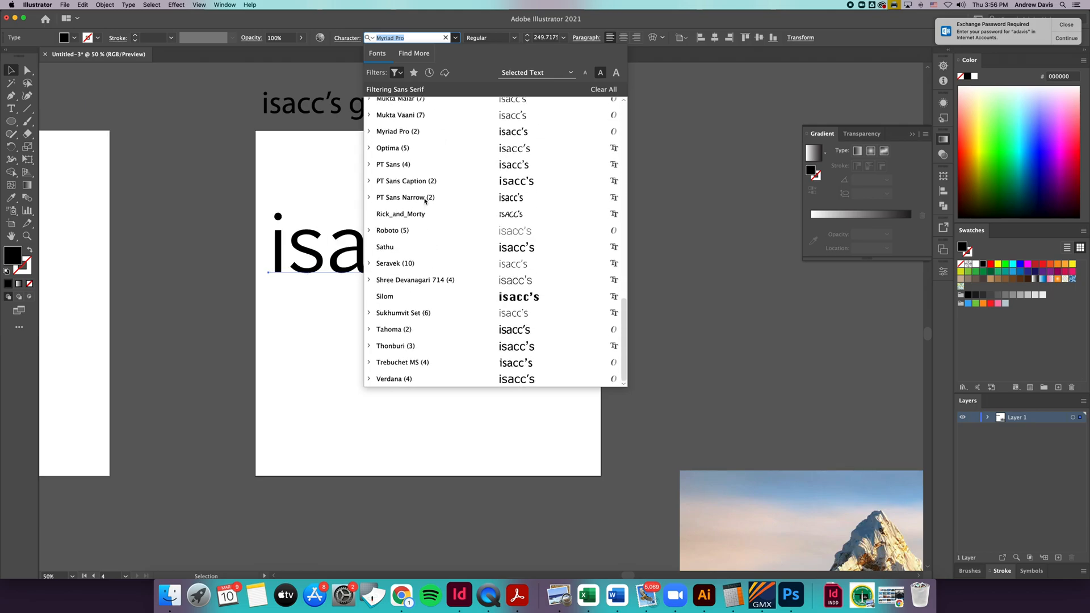
scroll(415, 201, "up", 10)
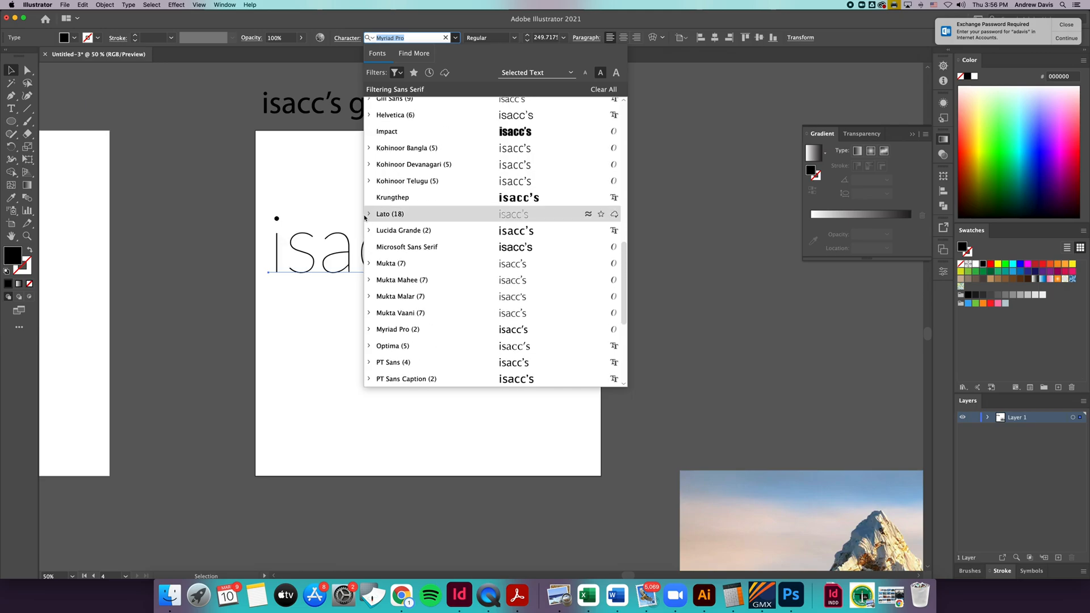
Step: Compare the Lato styles and apply Lato Black to the "isacc's" wordmark
left_click(368, 214)
left_click(368, 214)
left_click(368, 214)
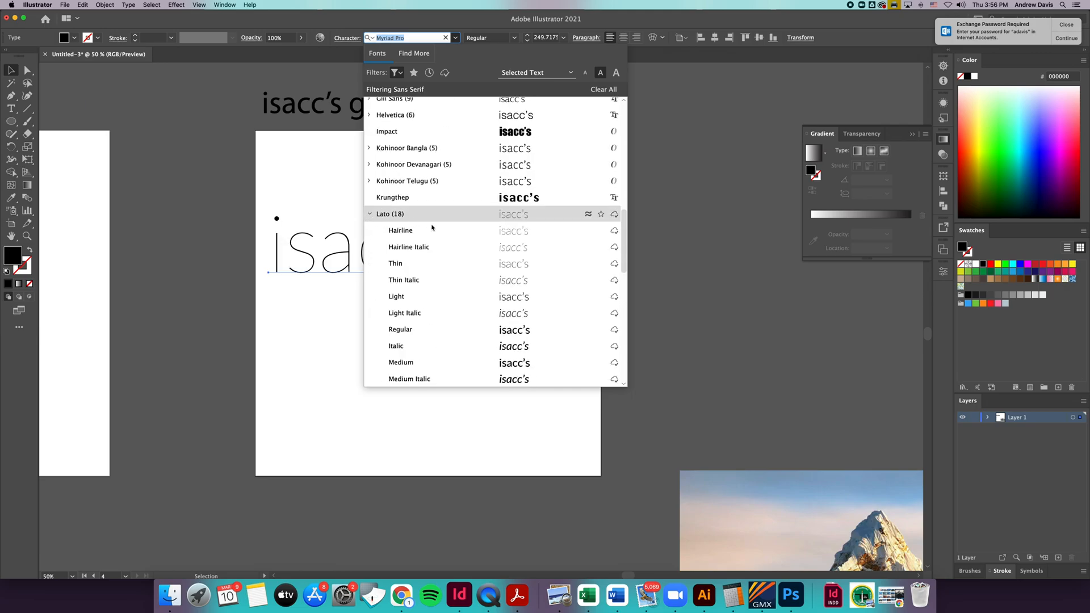
scroll(443, 229, "down", 8)
scroll(451, 280, "up", 5)
scroll(476, 297, "down", 8)
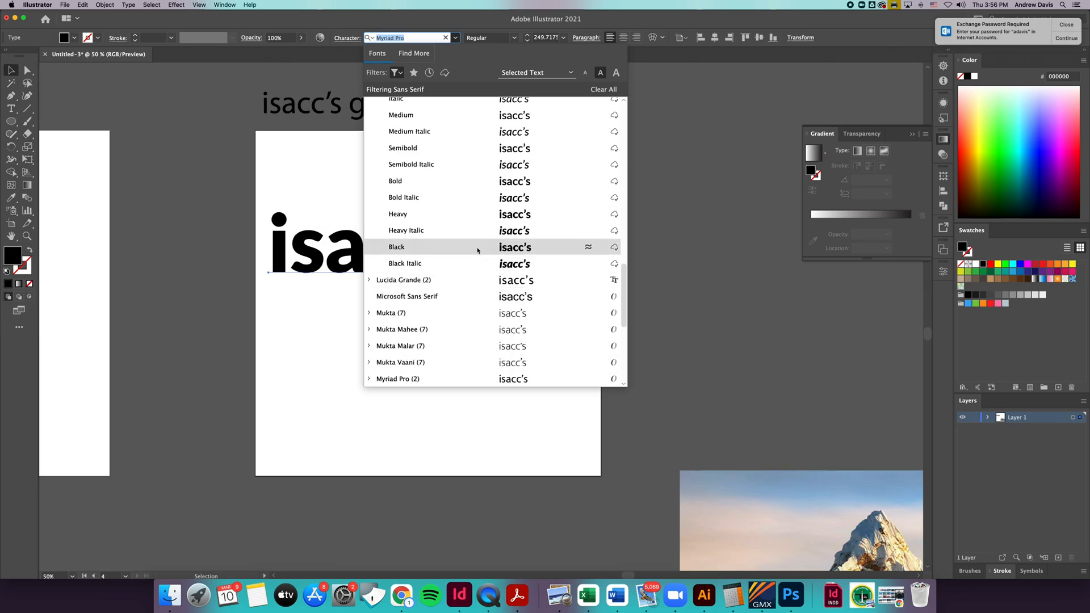
left_click(478, 251)
left_click(428, 330)
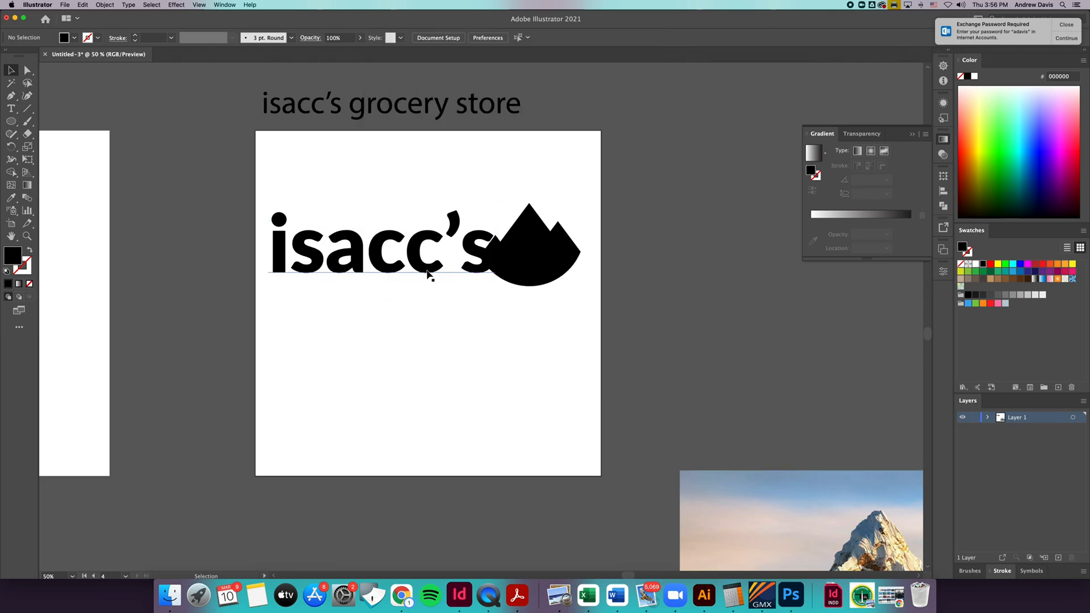
Step: Shift the wordmark slightly away from the mountain and set the kerning between the apostrophe and final s to -83
left_click_drag(430, 273, 423, 275)
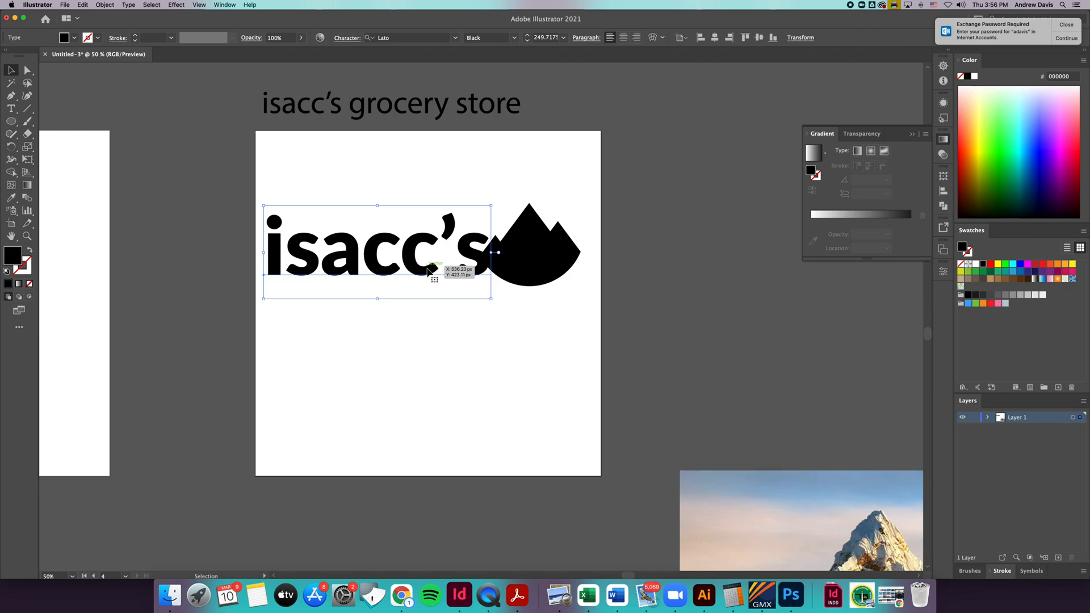
double_click(421, 259)
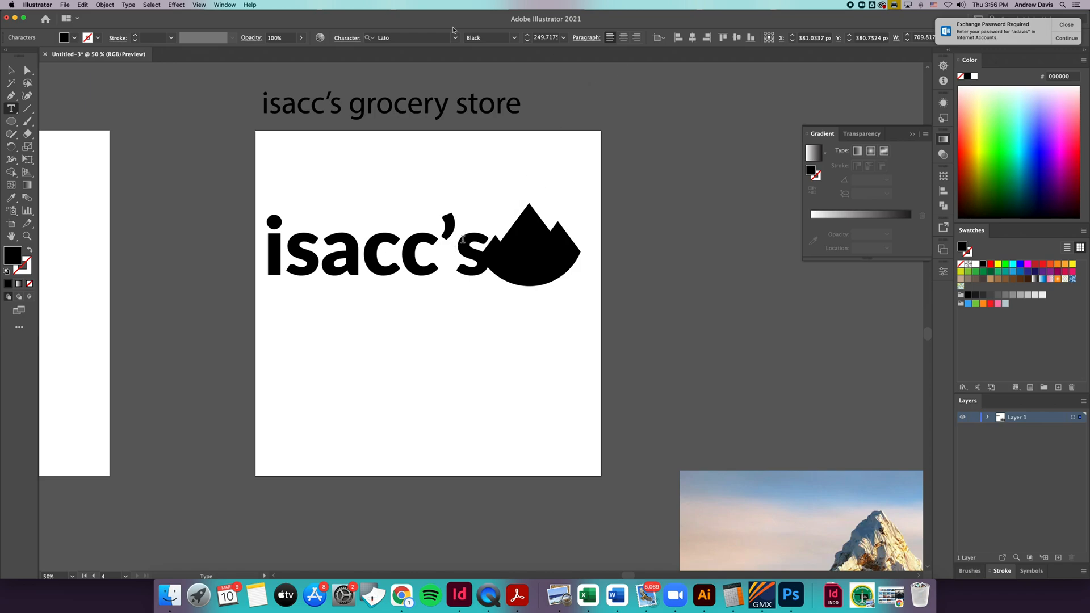
left_click(349, 38)
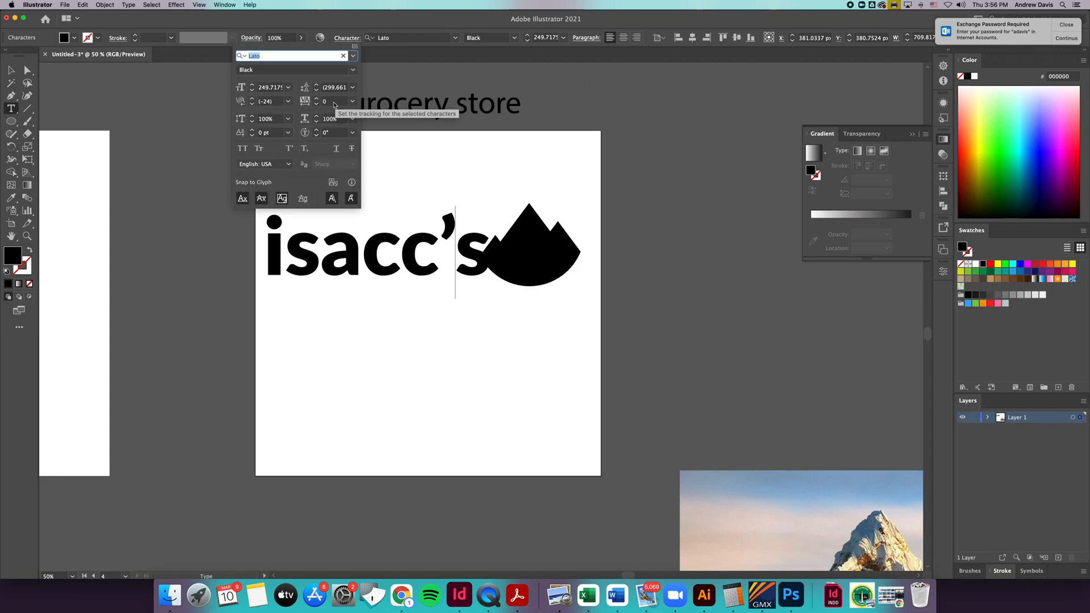
left_click(252, 105)
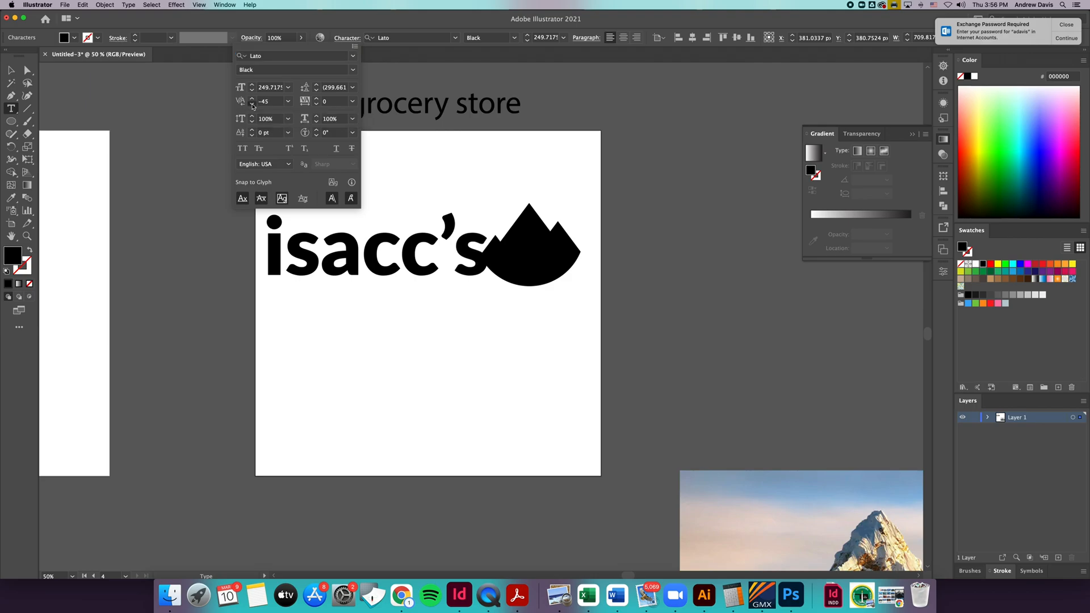
left_click(252, 105)
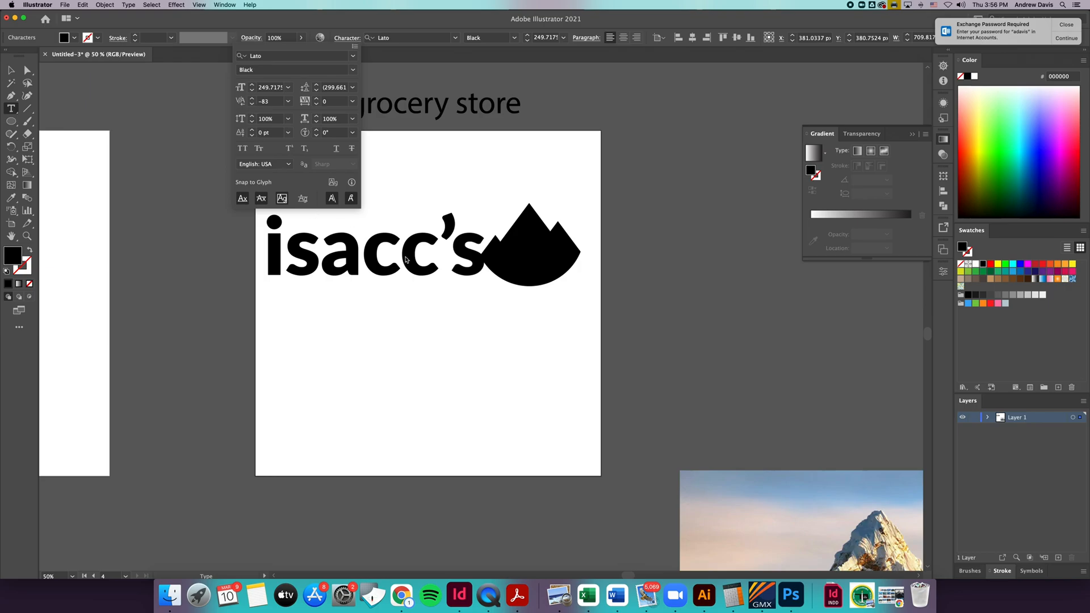
Step: Tighten the kerning between the a and the first c of the wordmark until the two letters almost touch
left_click(326, 257)
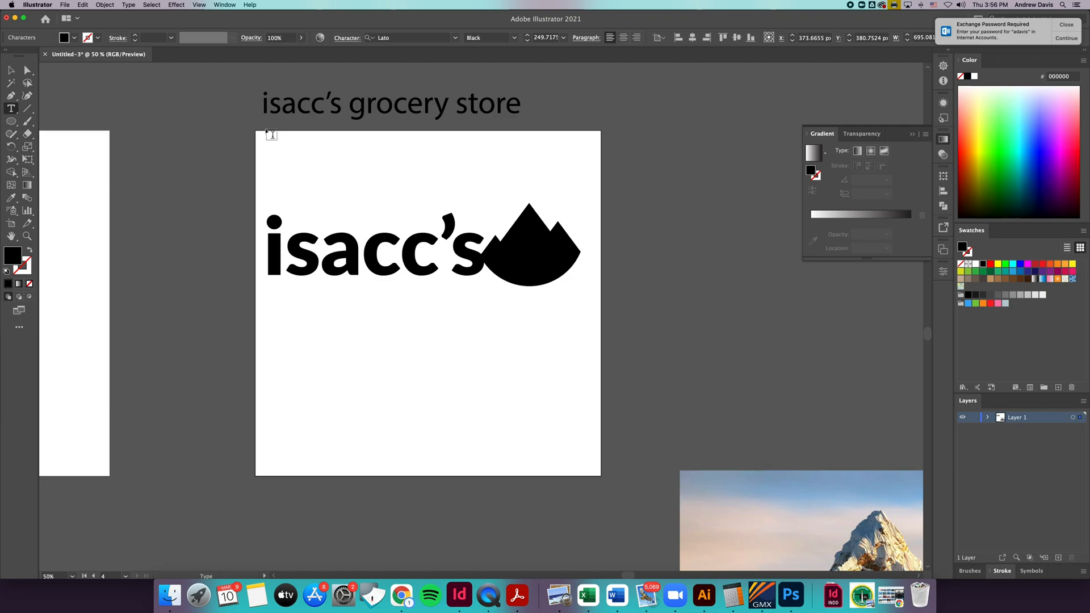
left_click(353, 248)
left_click(347, 38)
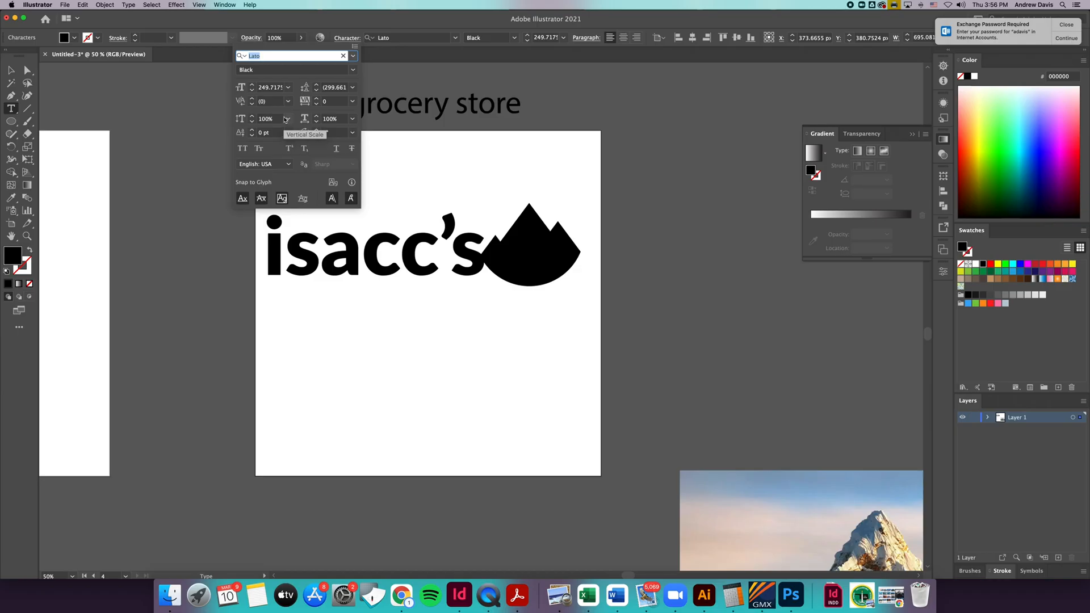
left_click(253, 105)
left_click(253, 105)
left_click(253, 105)
left_click(252, 105)
left_click(253, 105)
left_click(252, 105)
left_click(252, 105)
left_click(253, 105)
left_click(253, 105)
left_click(253, 106)
left_click(253, 105)
left_click(252, 105)
left_click(253, 105)
left_click(253, 105)
left_click(253, 105)
left_click(253, 105)
left_click(253, 105)
left_click(252, 105)
left_click(416, 299)
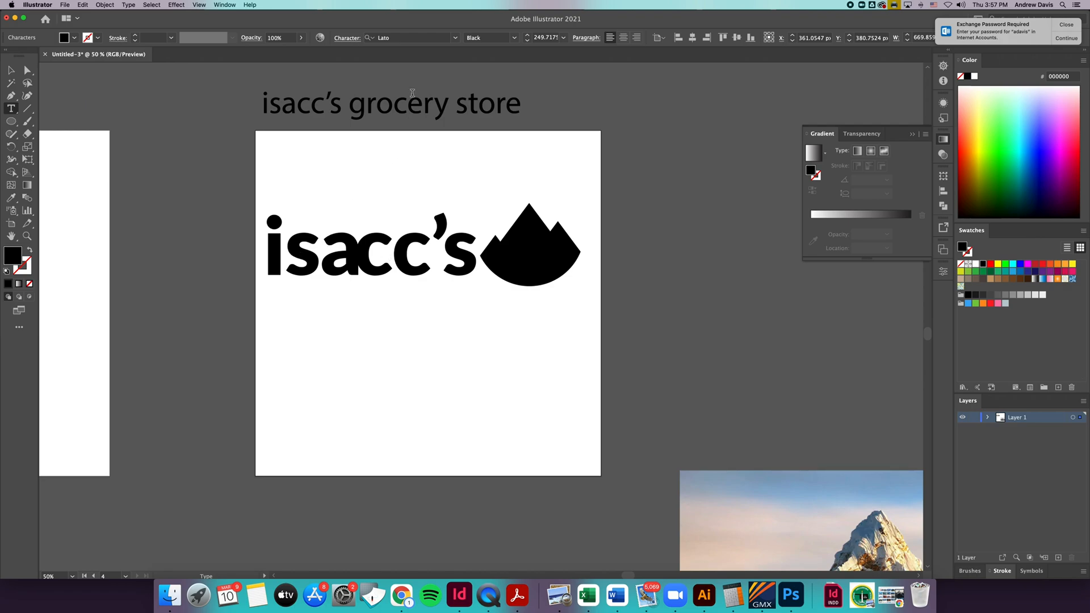
Step: Tighten the kerning between the opening letters of the wordmark, including the gap between the first s and the a
left_click(347, 38)
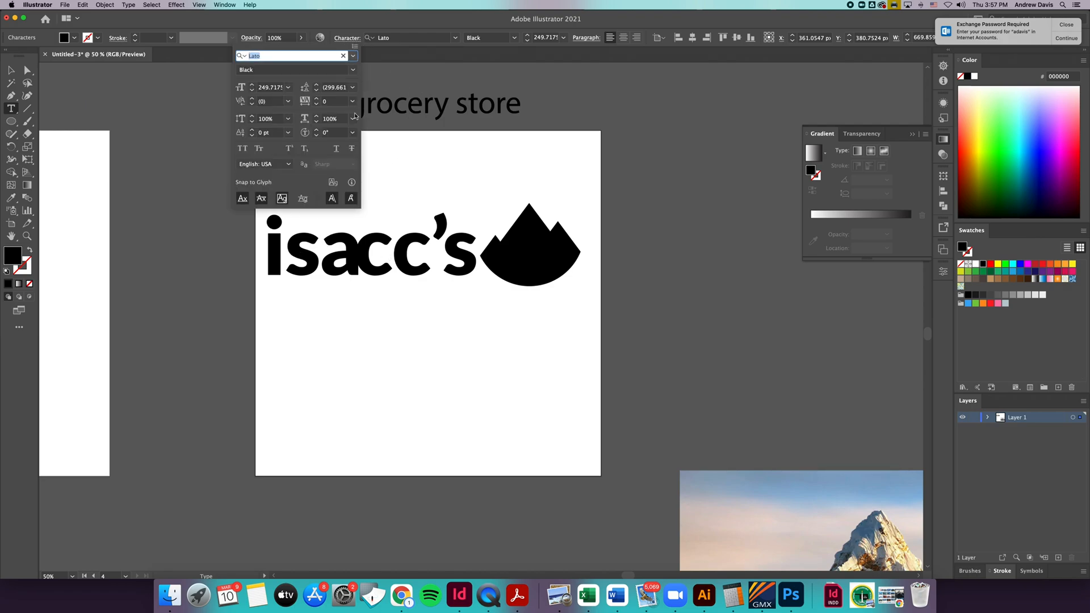
left_click(254, 106)
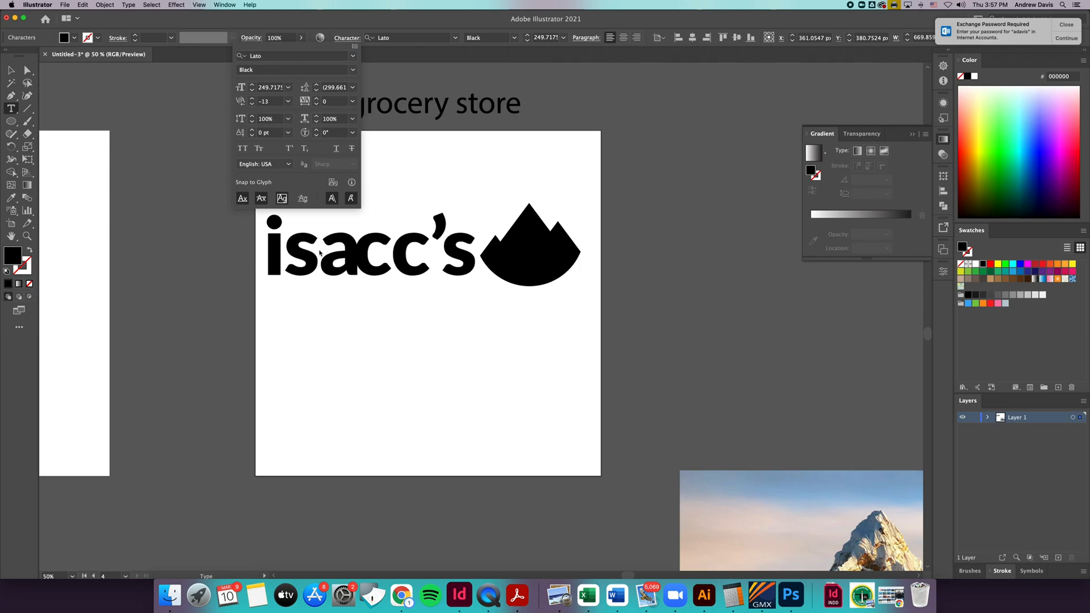
left_click(320, 253)
left_click(344, 38)
left_click(254, 111)
Step: Tighten the kerning between the two c's and between the apostrophe and final s of the wordmark
left_click(388, 246)
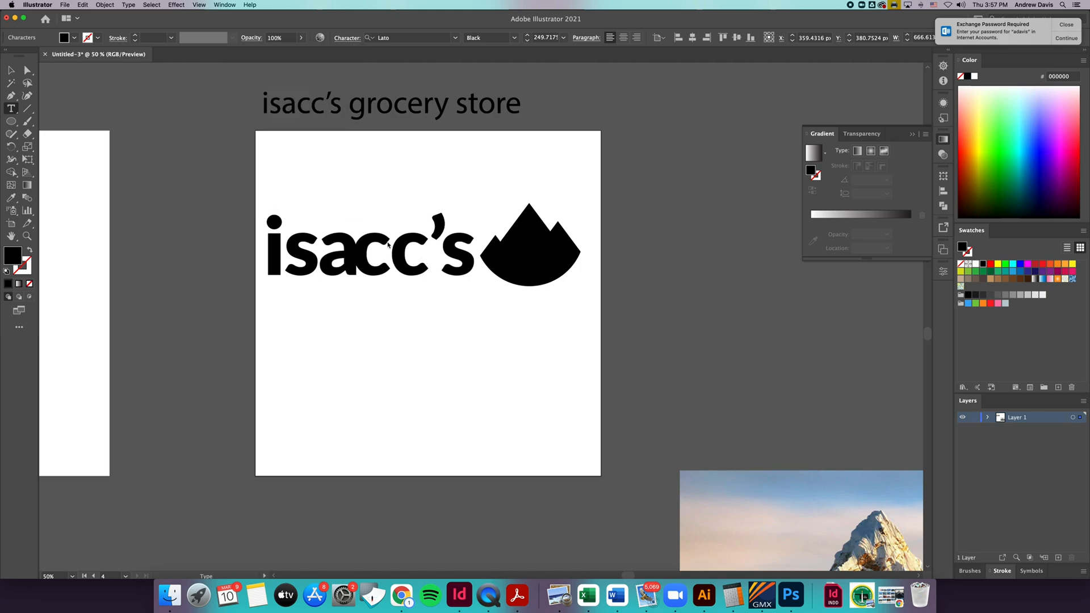
left_click(345, 38)
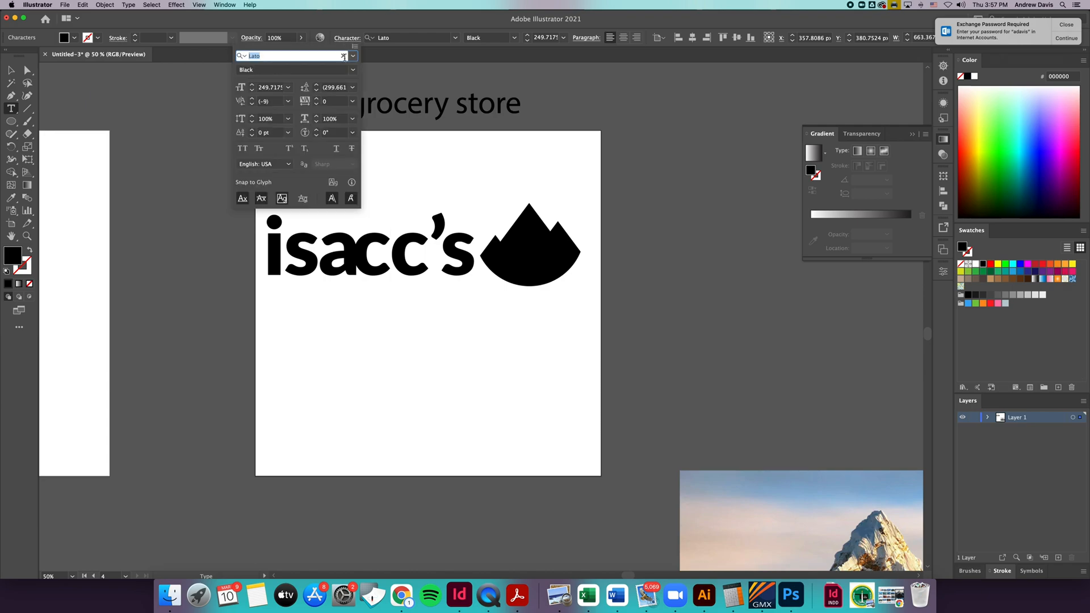
left_click(257, 109)
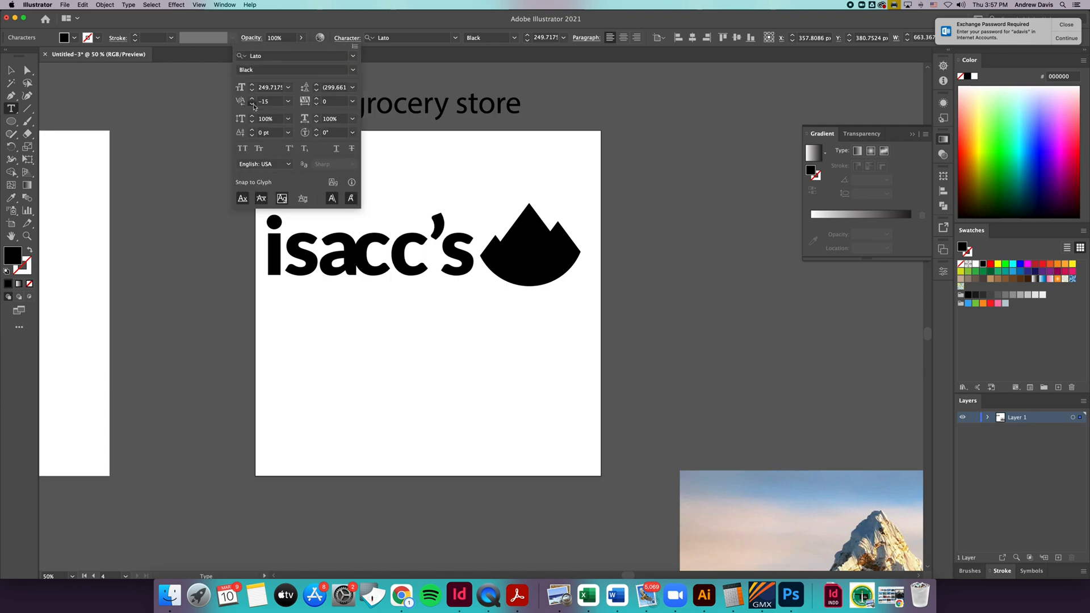
key("Escape")
left_click(440, 244)
left_click(347, 38)
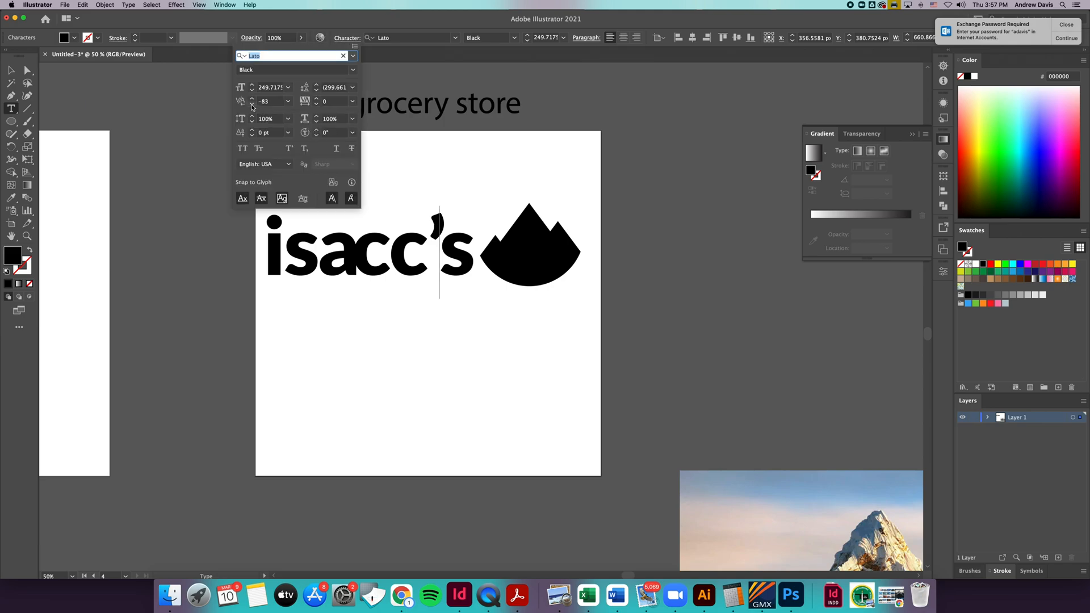
left_click(252, 105)
left_click(435, 233)
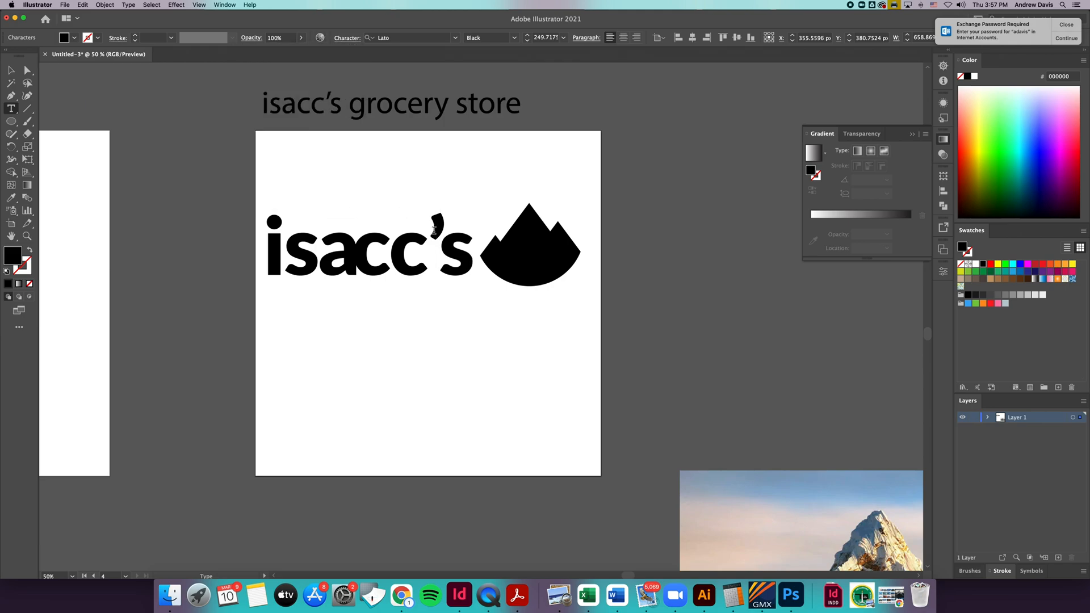
Step: Move the "isacc's" wordmark slightly down beside the mountain
left_click(12, 69)
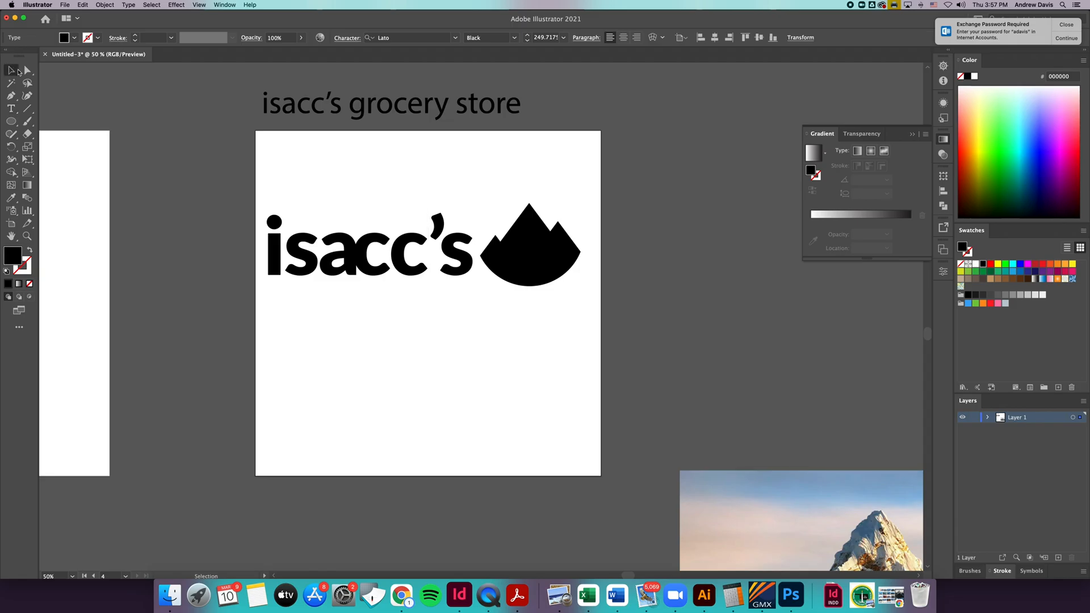
left_click(526, 316)
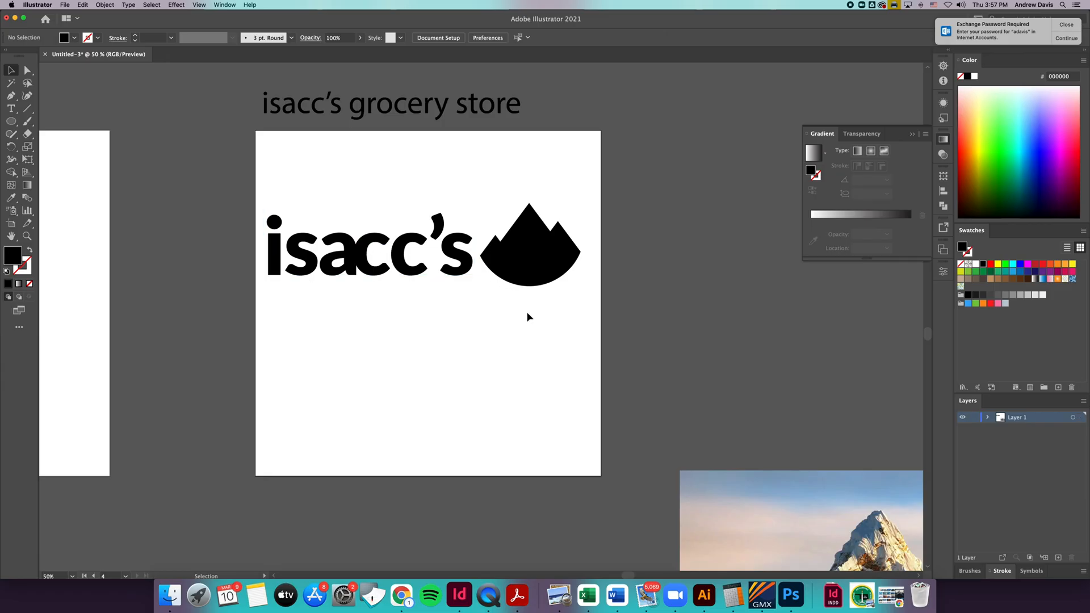
left_click_drag(431, 277, 437, 282)
left_click(488, 332)
Step: Delete "isacc's" from the text above the artboard and place the remaining "grocery store" directly beneath the wordmark, aligned to its left edge
double_click(363, 112)
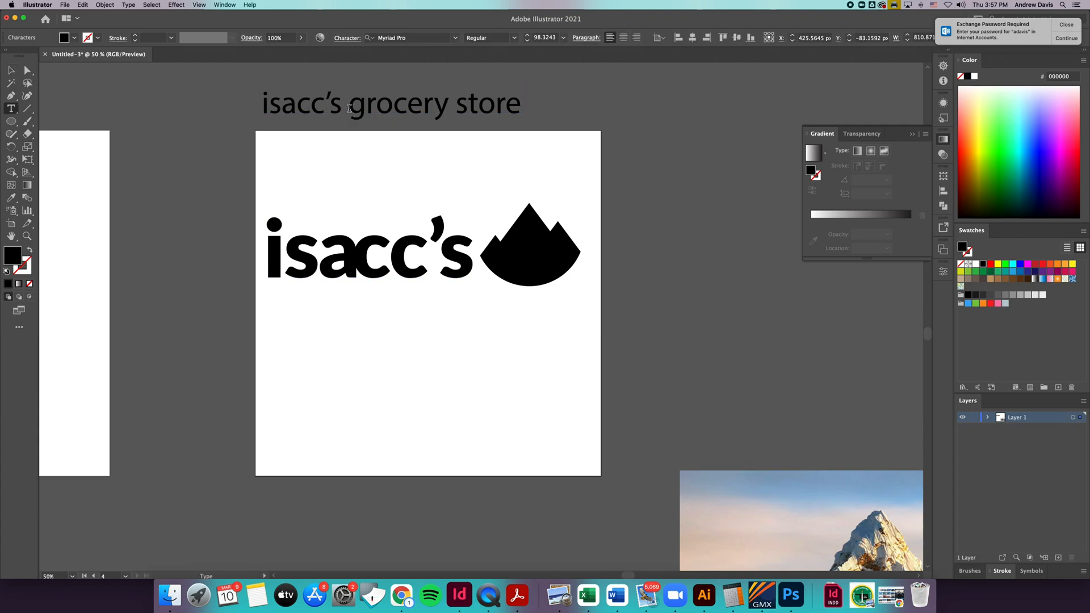
left_click_drag(350, 108, 260, 98)
key("BackSpace")
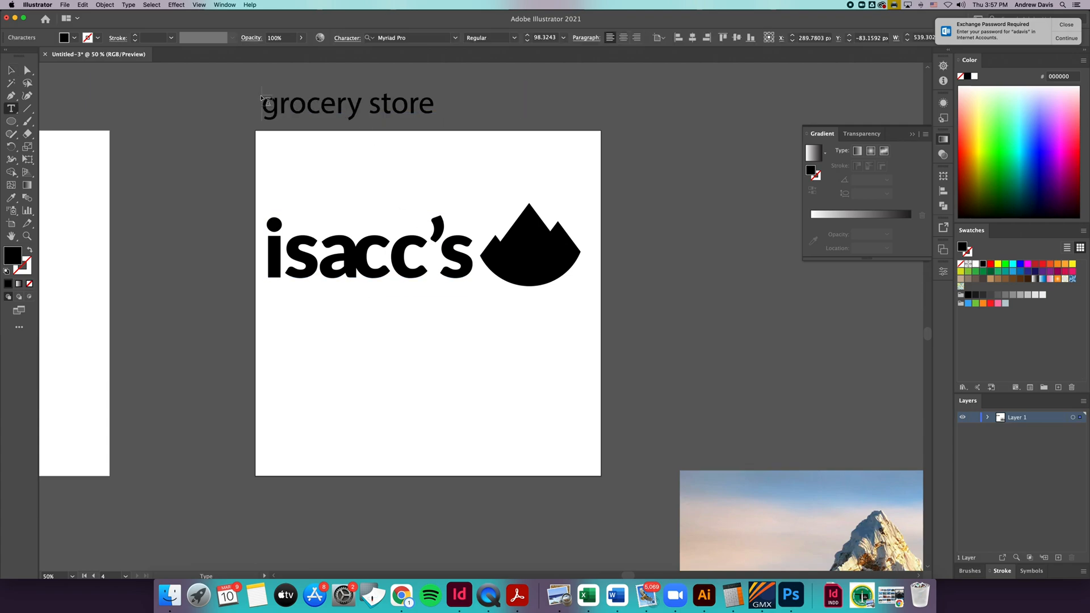
key("Escape")
left_click_drag(317, 112, 320, 307)
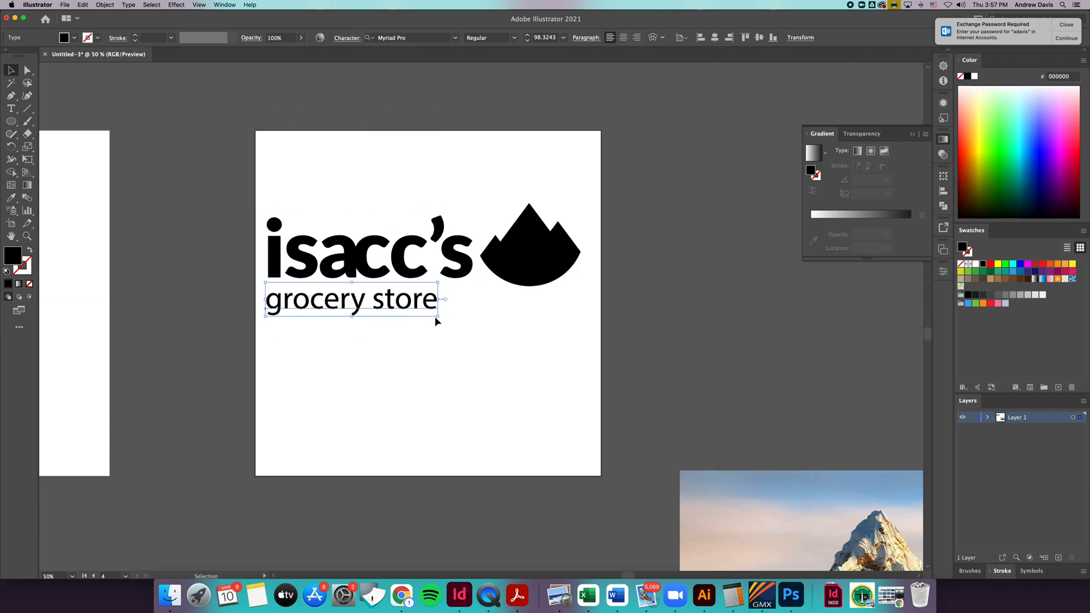
Step: Set the "grocery store" text in Lato Light
left_click(382, 267)
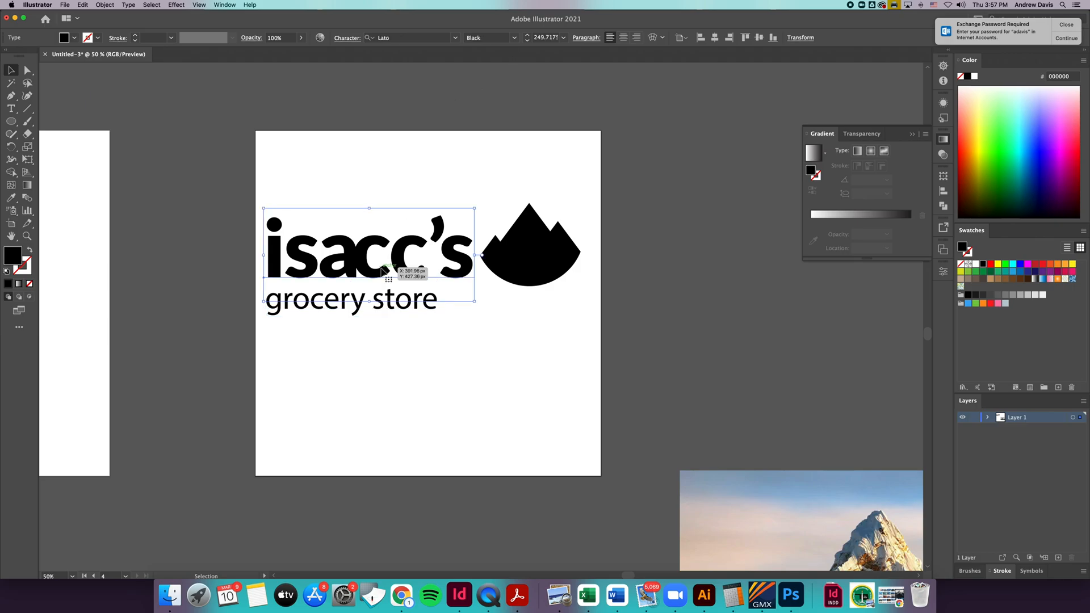
left_click(392, 311)
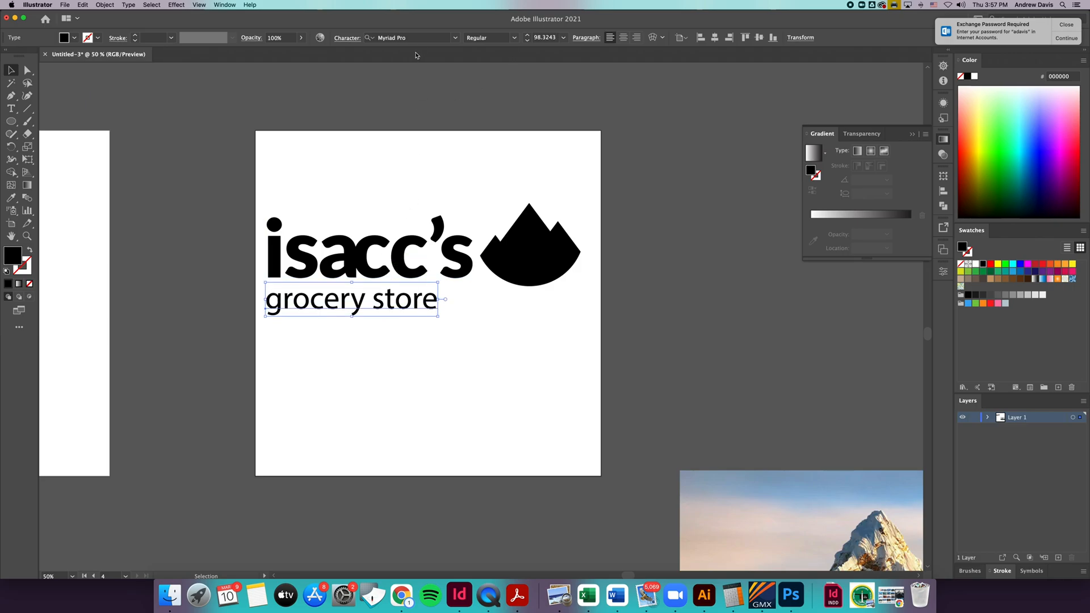
left_click(409, 38)
type("lato")
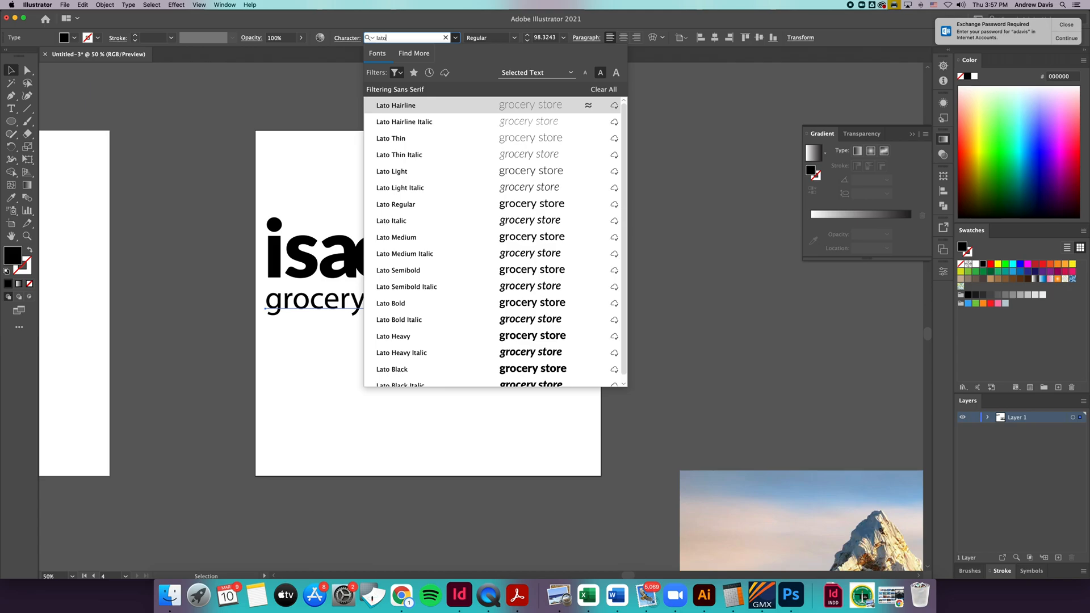
key("Return")
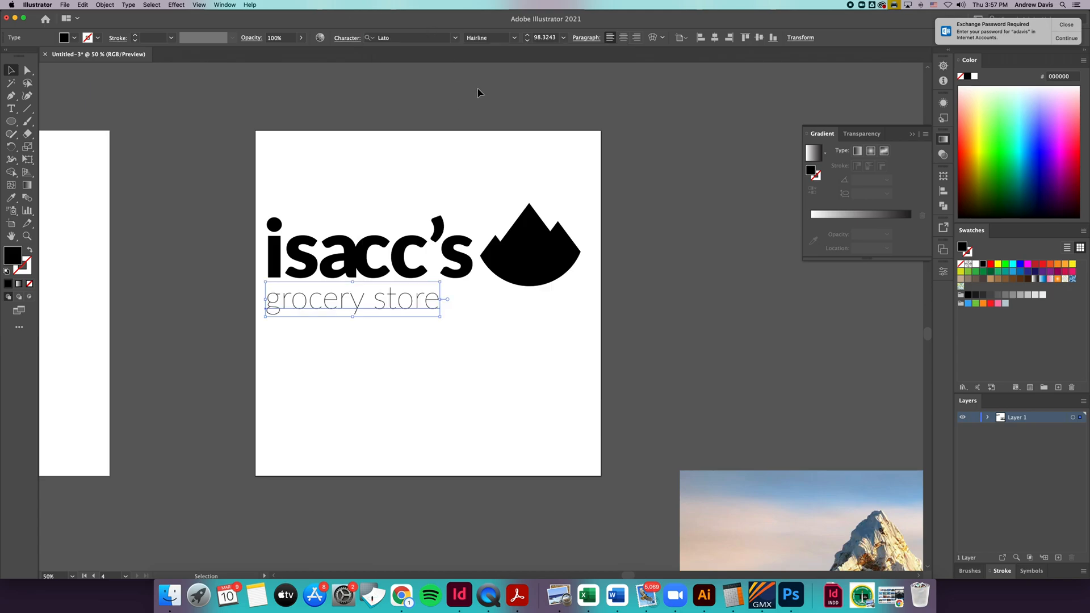
left_click(513, 37)
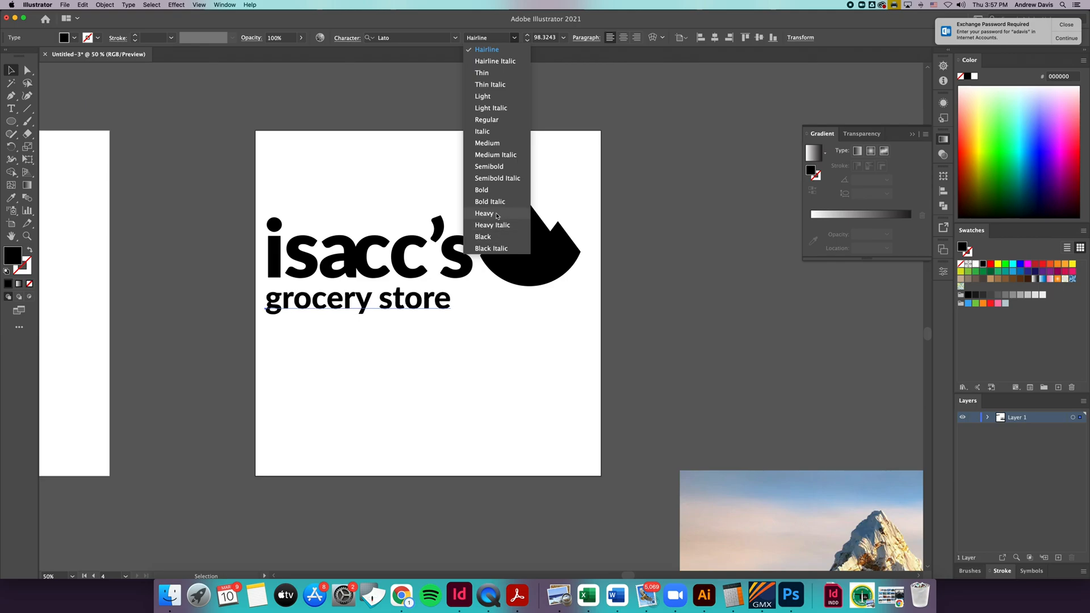
left_click(483, 96)
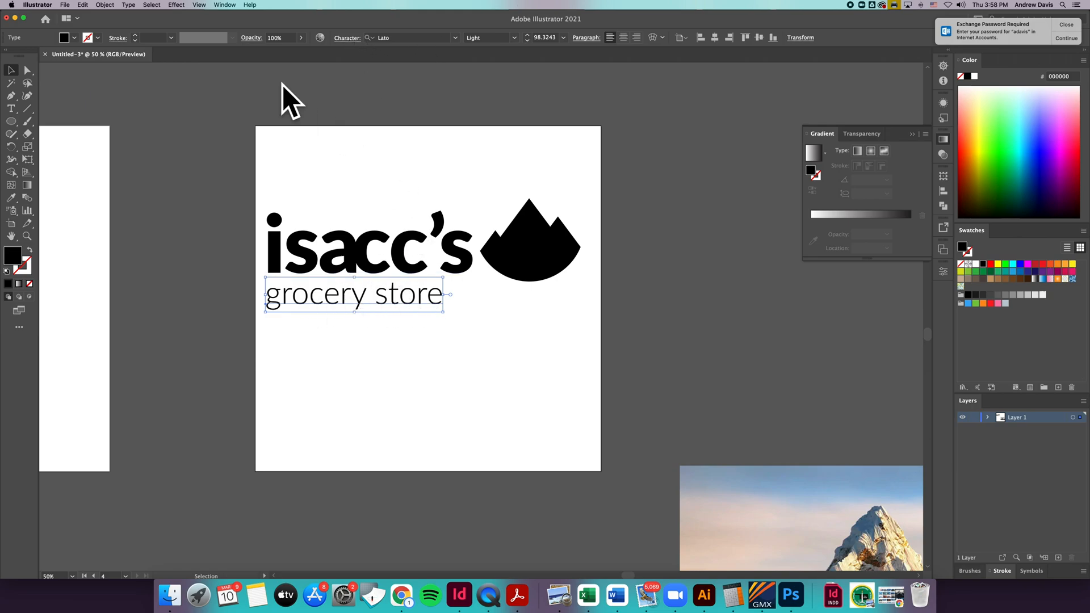
Step: Remove the space in "grocery store" so the tagline reads "grocerystore"
key("t")
left_click(389, 261)
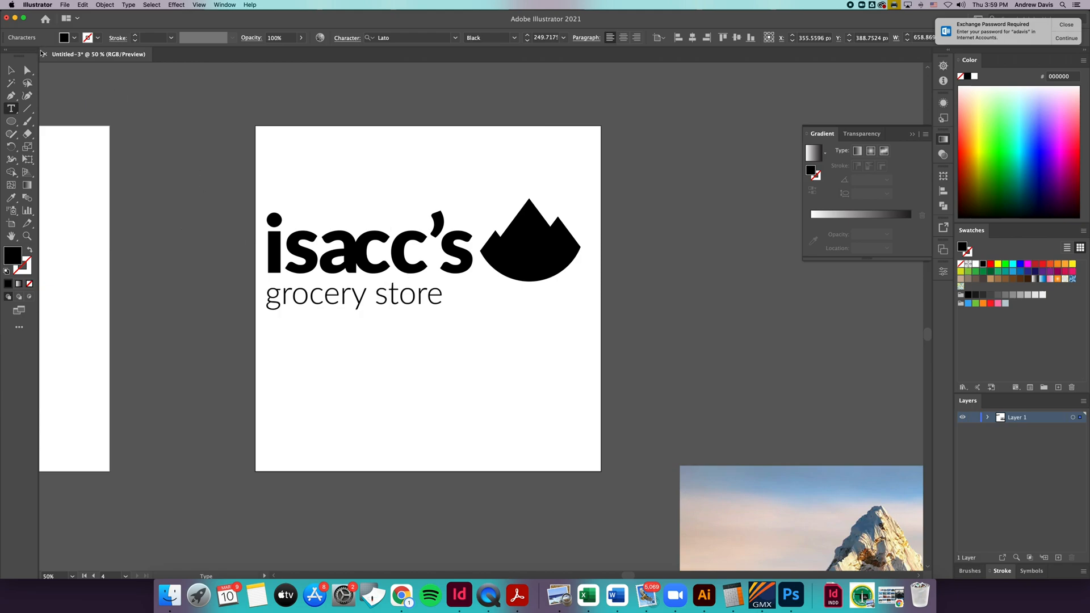
key("Escape")
left_click(345, 311)
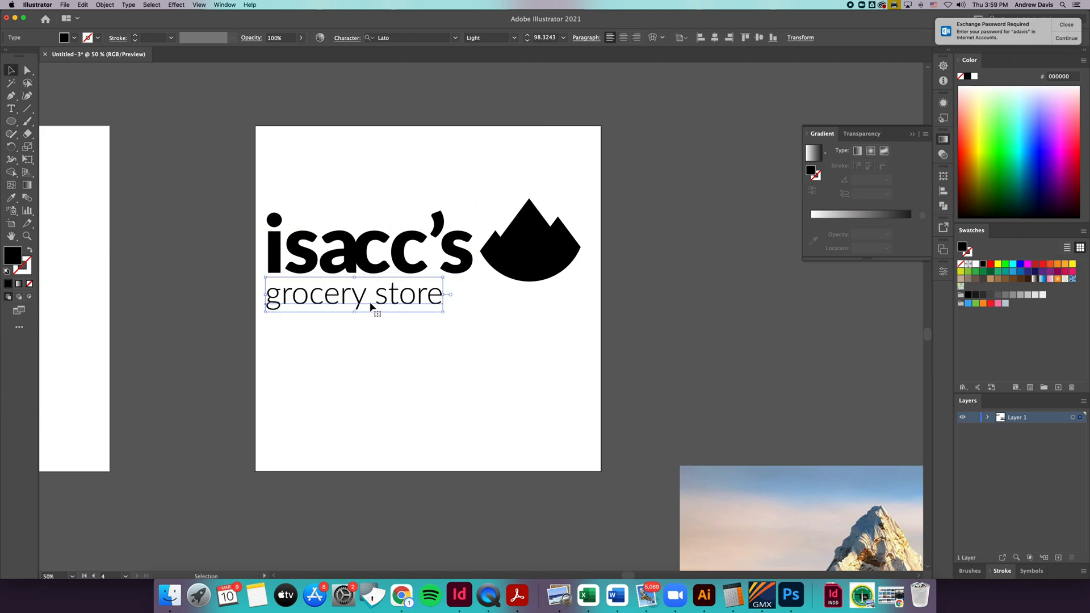
double_click(369, 306)
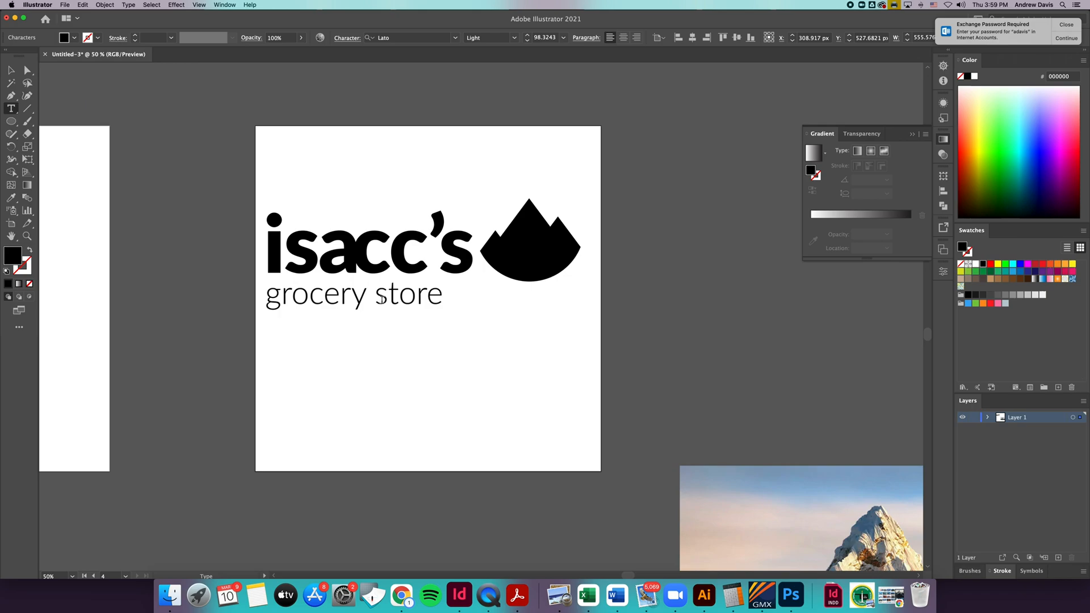
key("BackSpace")
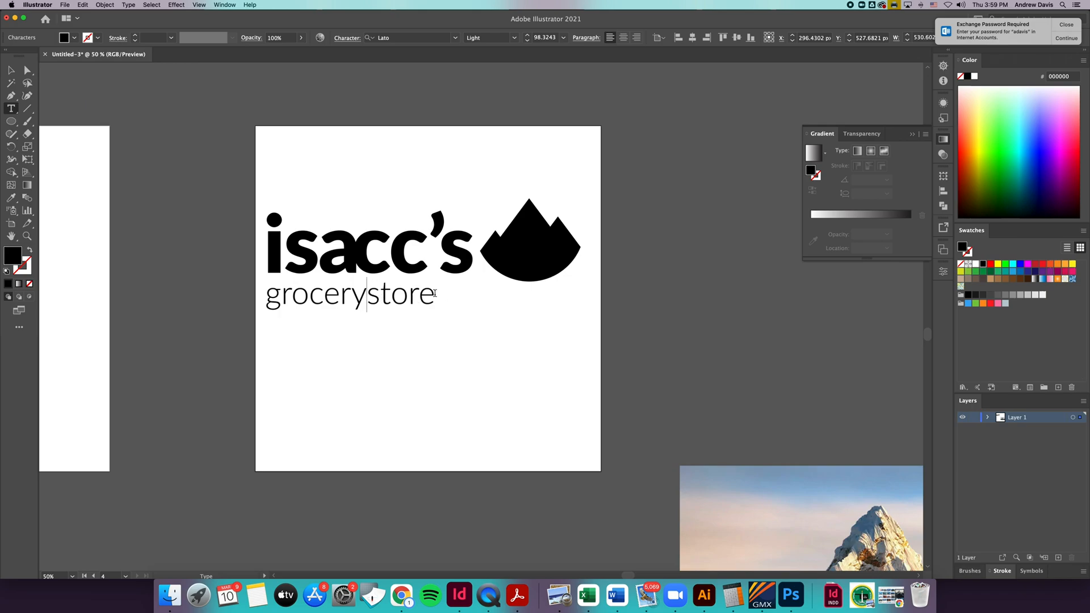
Step: Move the tagline down into the empty area of the artboard and set only the word "grocery" in Lato Italic
left_click_drag(435, 293, 389, 293)
left_click(11, 71)
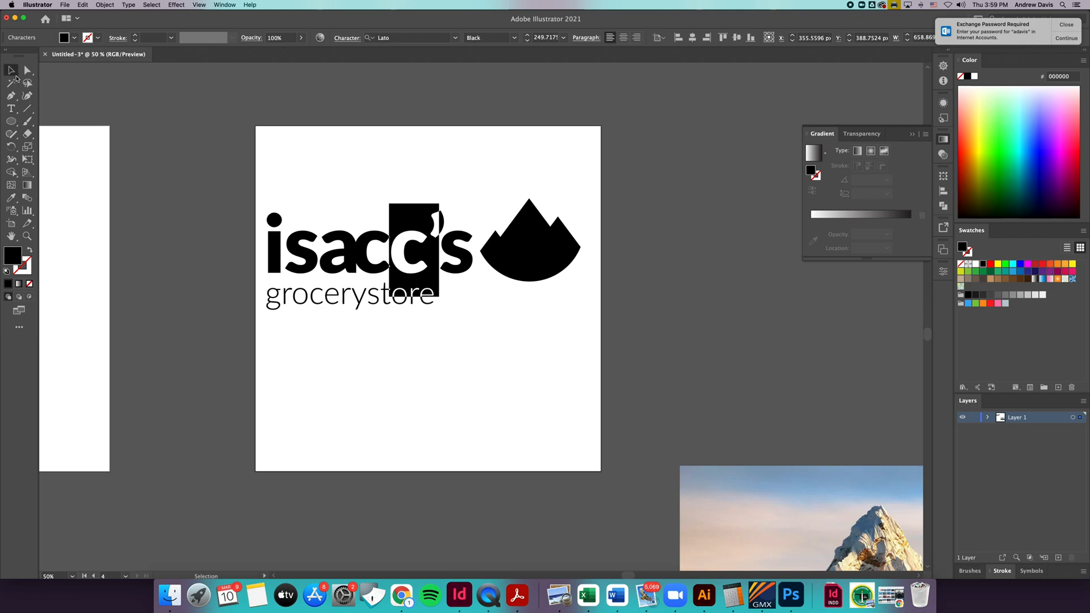
left_click(360, 304)
left_click_drag(360, 308, 374, 404)
key("t")
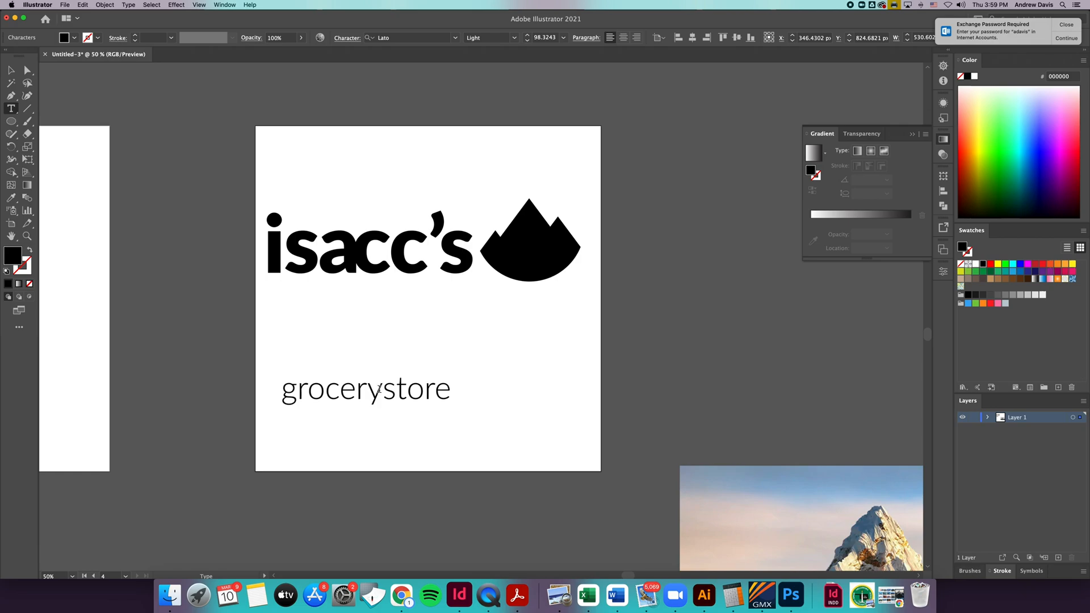
left_click_drag(385, 389, 261, 383)
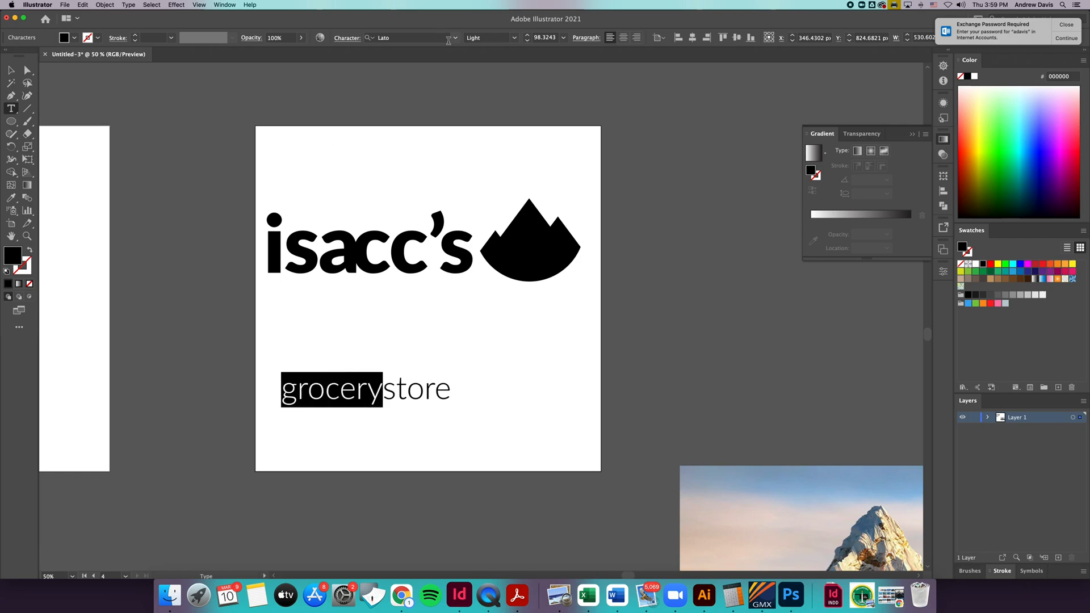
left_click(514, 38)
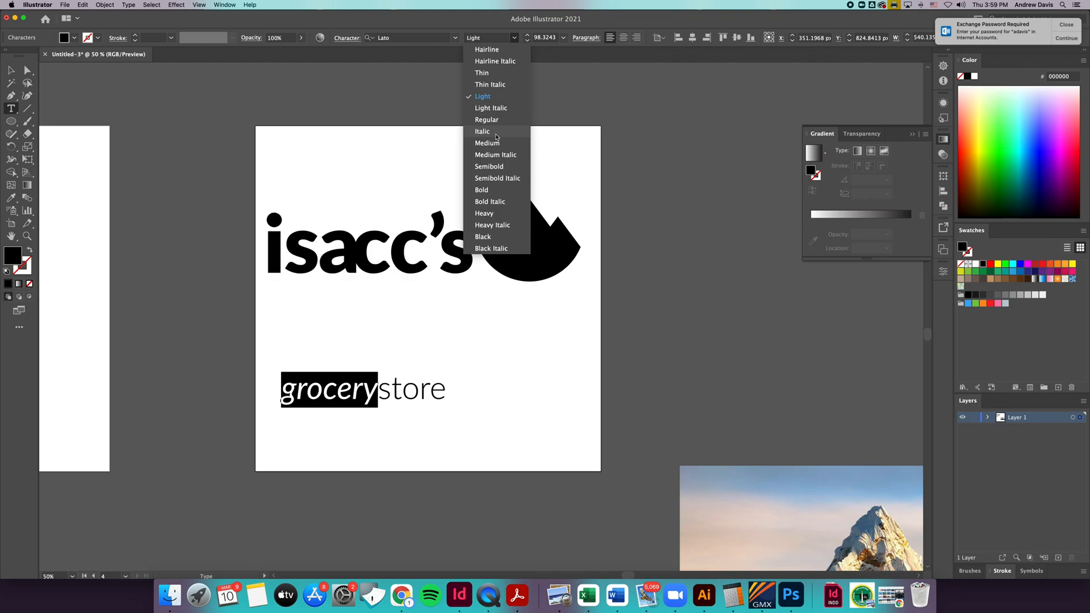
left_click(496, 136)
Step: Place the "grocerystore" tagline back beneath the wordmark, flush with its left edge, and scale it down to about 75 pt
left_click(11, 70)
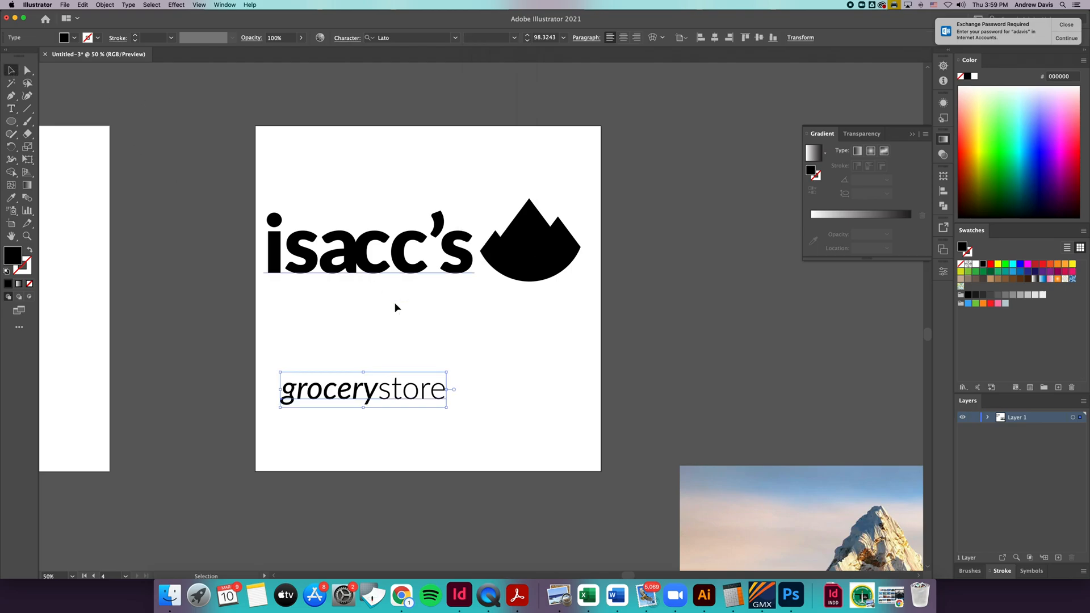
left_click_drag(417, 398, 403, 306)
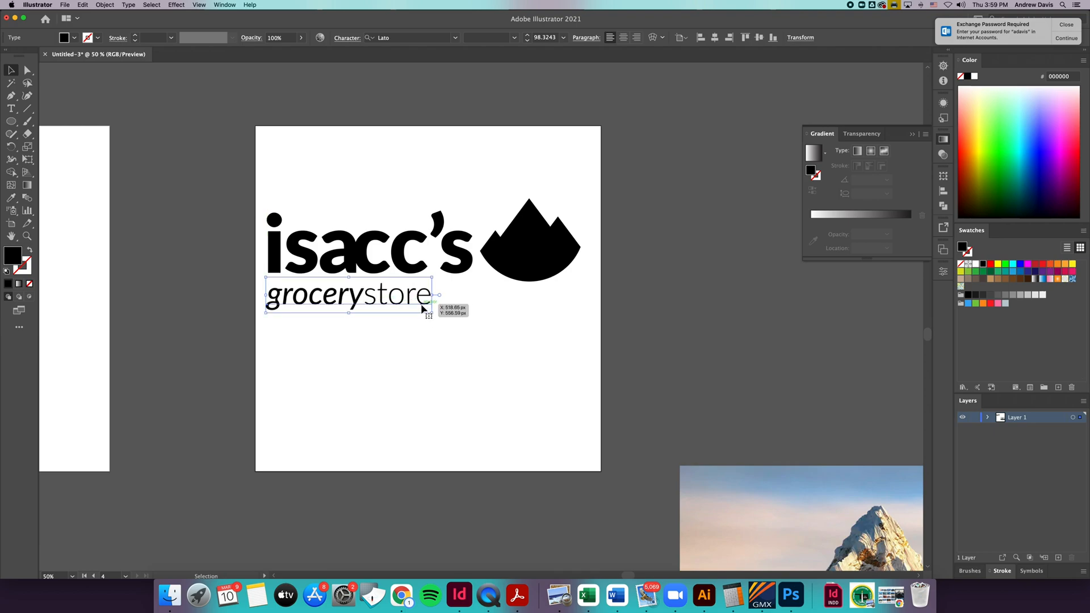
left_click_drag(431, 312, 348, 305)
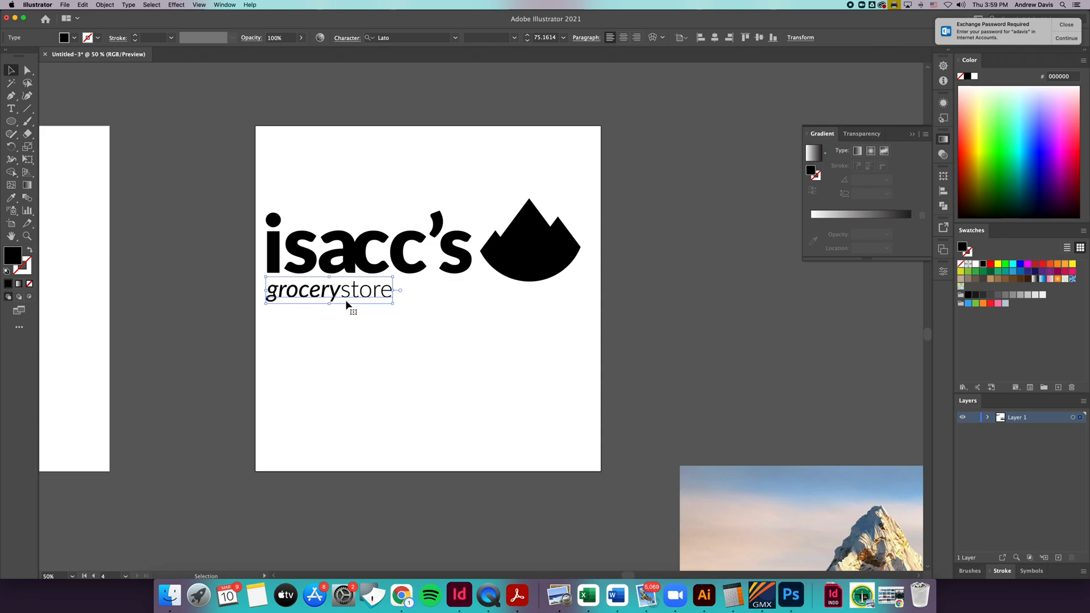
Step: Move the mountain slightly down beside the wordmark and tagline
scroll(352, 305, "down", 1)
scroll(352, 305, "right", 1)
left_click(356, 306)
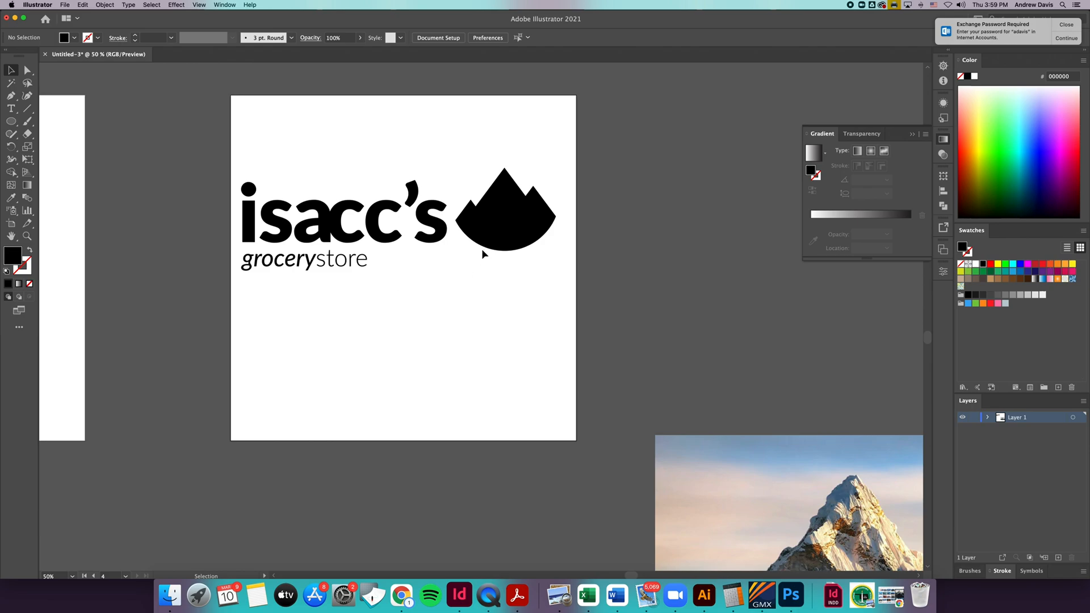
left_click_drag(505, 247, 505, 248)
left_click(501, 328)
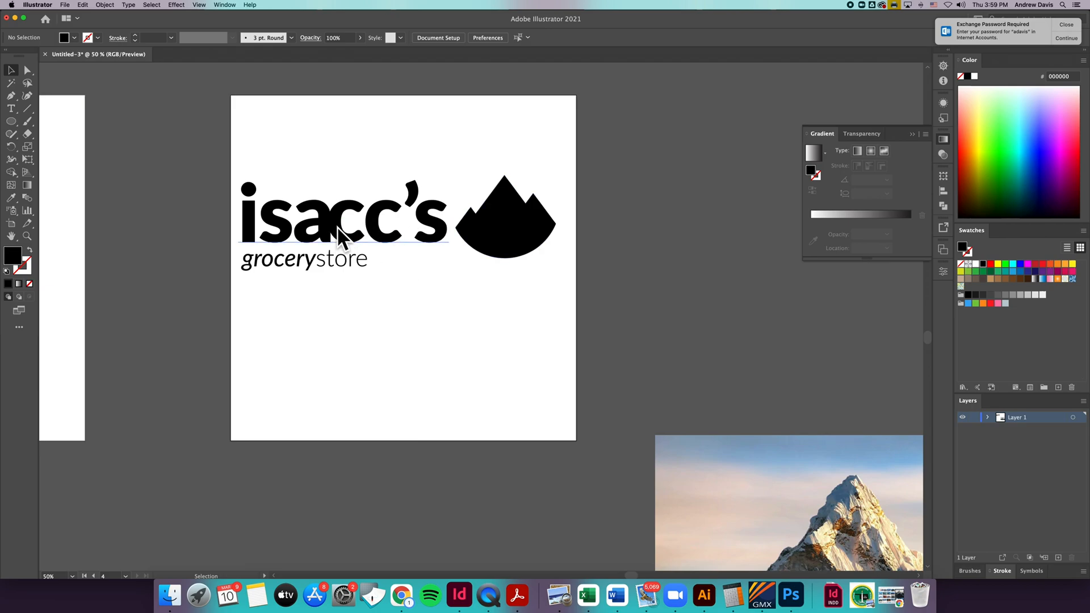
Step: Try the mountain on the left of the logo, with the wordmark and tagline to its right and the wordmark closer to the tagline
left_click_drag(518, 239, 296, 248)
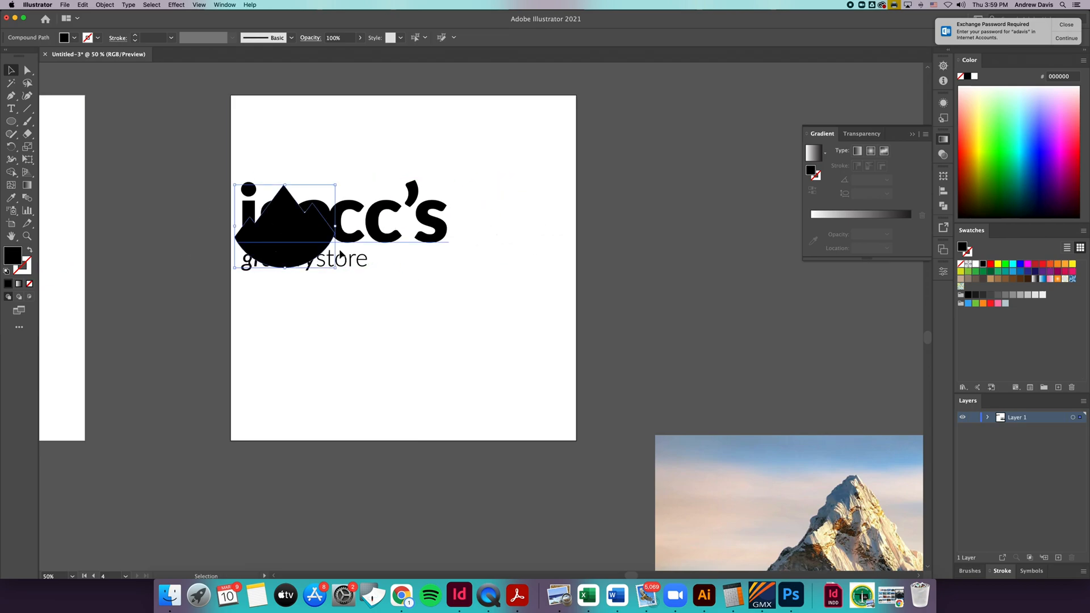
left_click_drag(365, 240, 476, 238)
left_click(469, 309)
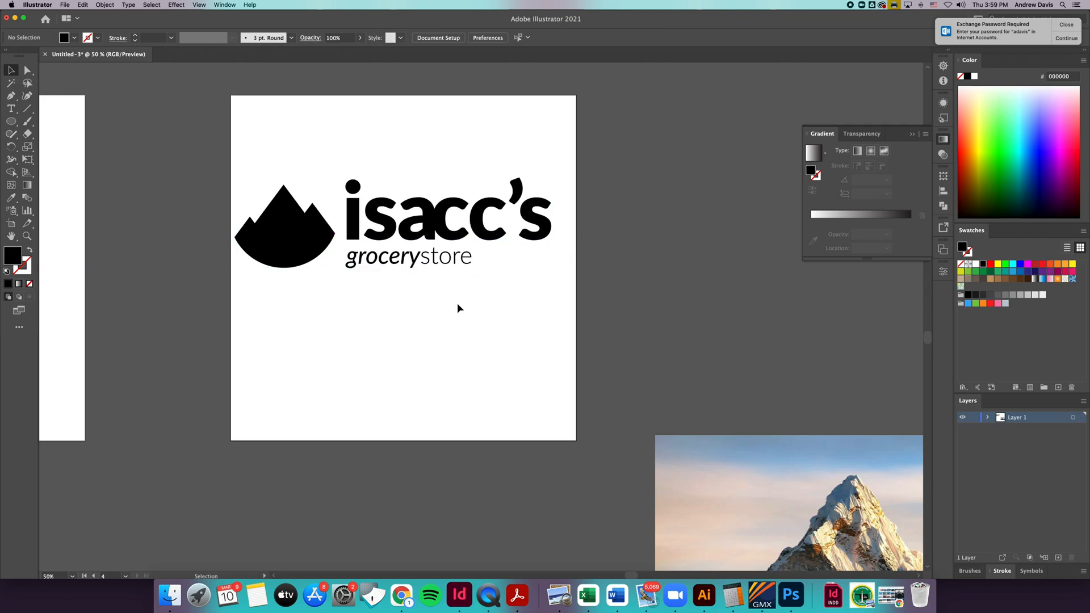
left_click_drag(431, 262, 429, 268)
left_click(439, 328)
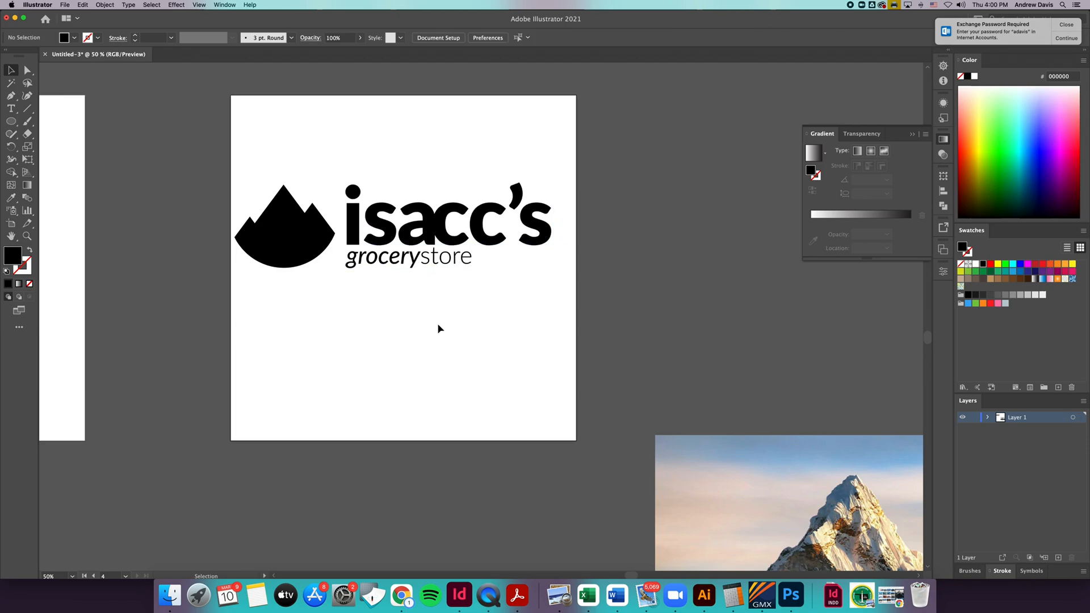
Step: Undo the layout that puts the mountain on the left of the wordmark and tagline
key("super+z")
key("super+z")
key("super+z")
key("super+z")
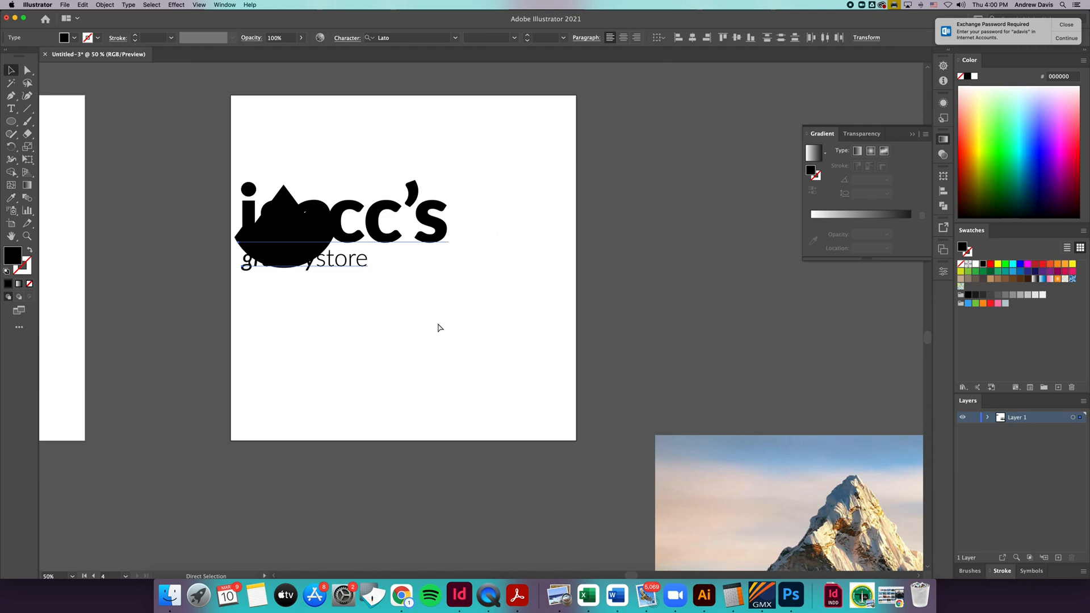
Step: Align the "grocerystore" tagline with the right edge of the "isacc's" wordmark
key("v")
left_click(354, 266)
left_click(352, 268)
left_click_drag(440, 320, 343, 198)
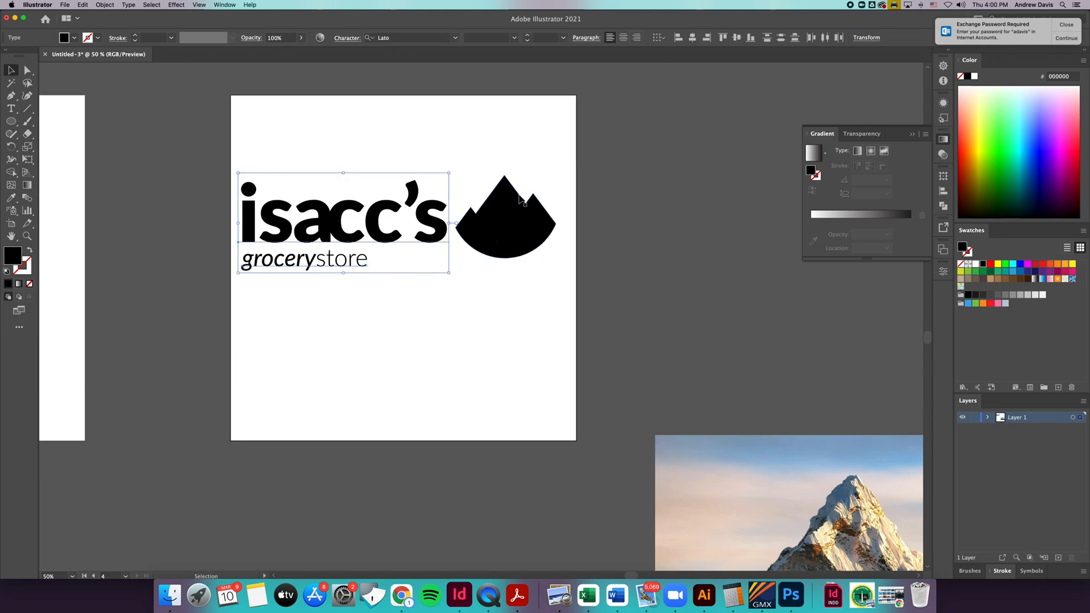
left_click(708, 38)
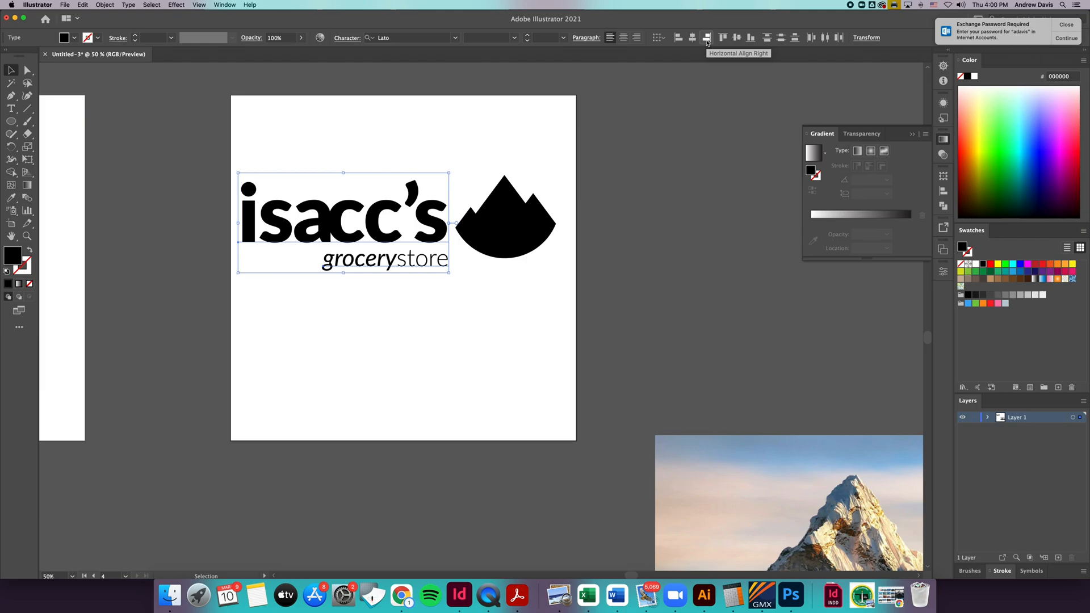
left_click(513, 326)
Step: Scale the mountain proportionally to about 329 by 270 px so it spans the height of the wordmark and tagline
left_click(520, 250)
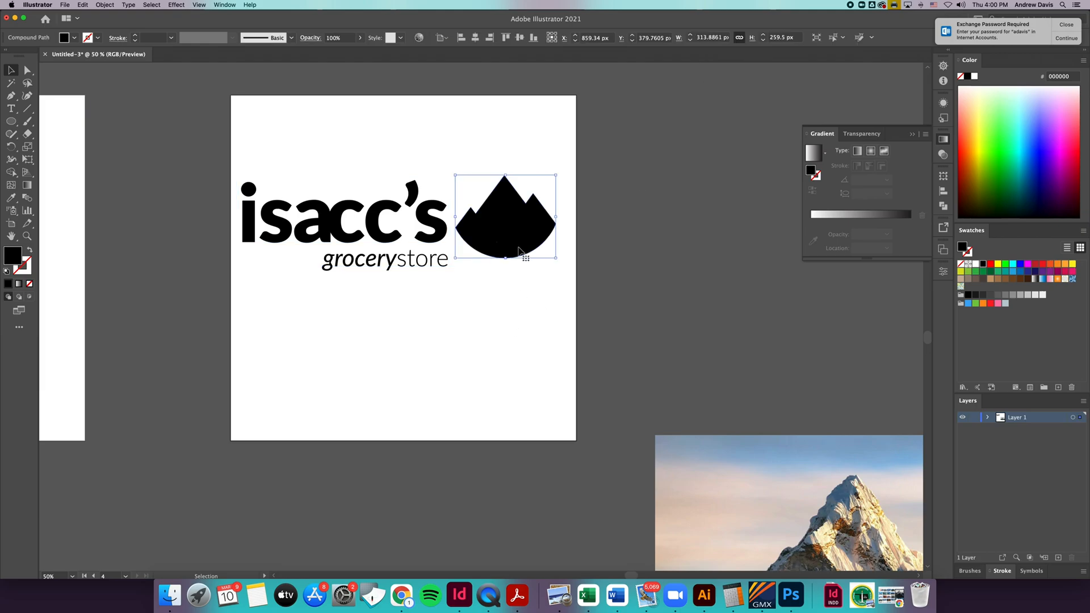
left_click_drag(505, 258, 505, 265)
left_click_drag(505, 175, 505, 182)
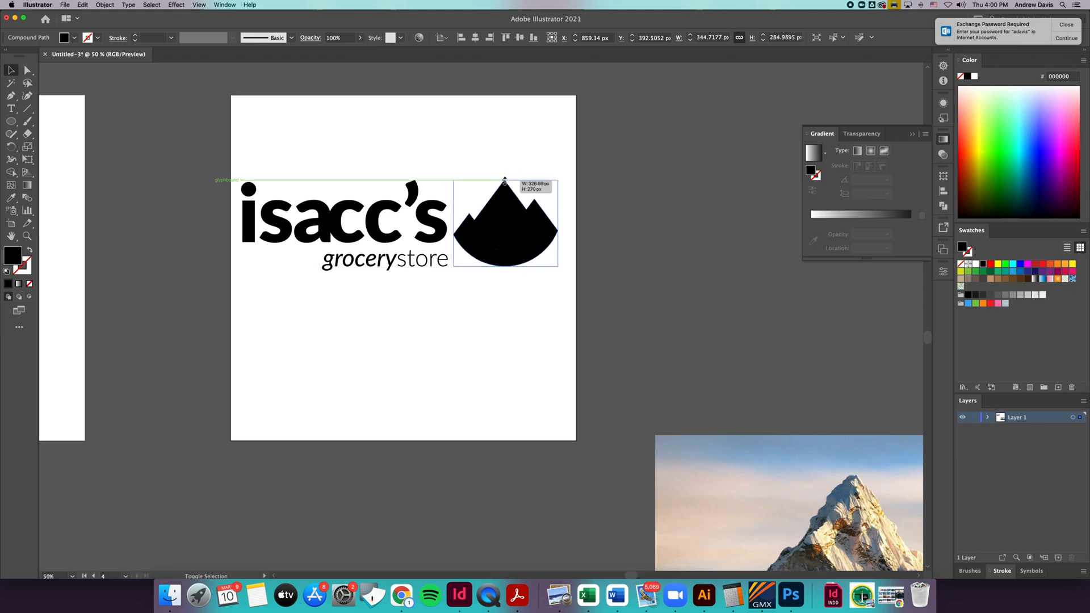
left_click(592, 196)
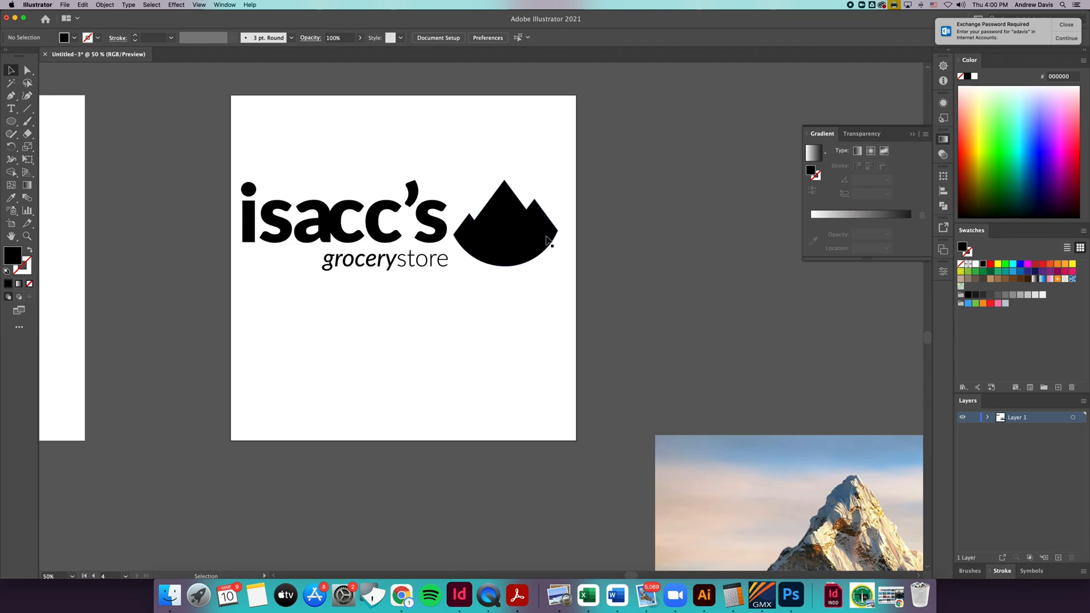
Step: Move the wordmark, tagline and mountain together slightly to the right on the artboard
left_click_drag(256, 165, 540, 260)
left_click(500, 312)
left_click(404, 264)
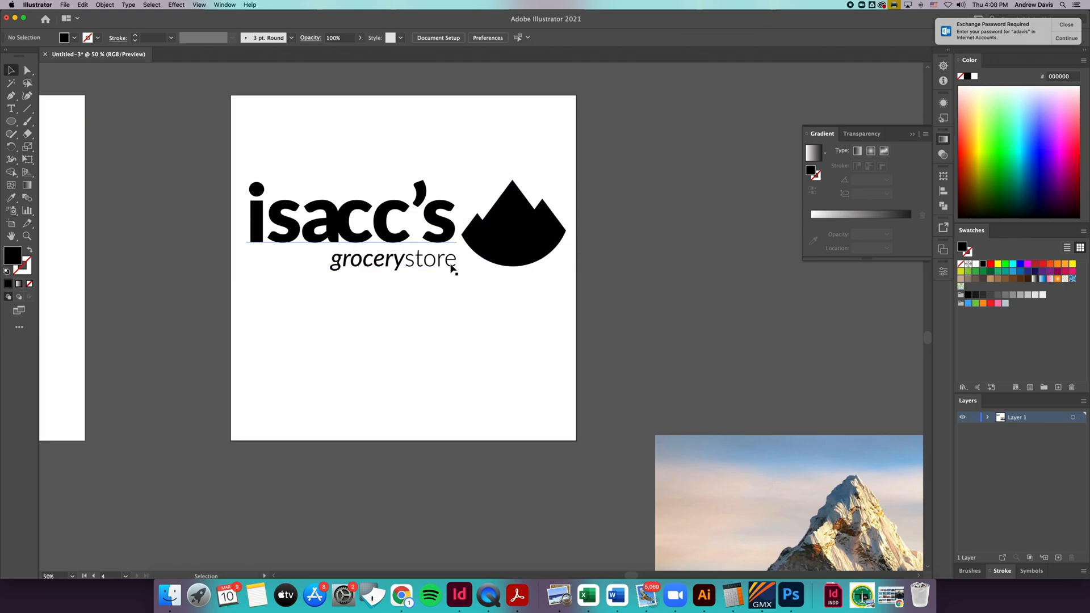
double_click(451, 266)
left_click_drag(455, 262, 411, 271)
left_click(11, 70)
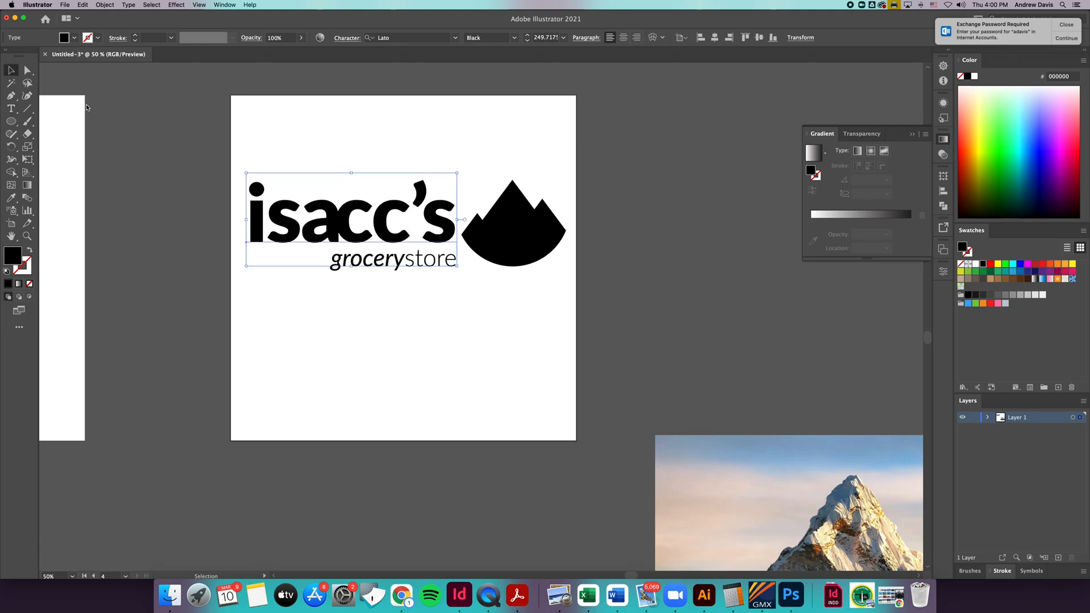
Step: Widen the letter spacing of the "grocerystore" tagline to a tracking of 220
left_click(335, 263)
scroll(334, 269, "left", 2)
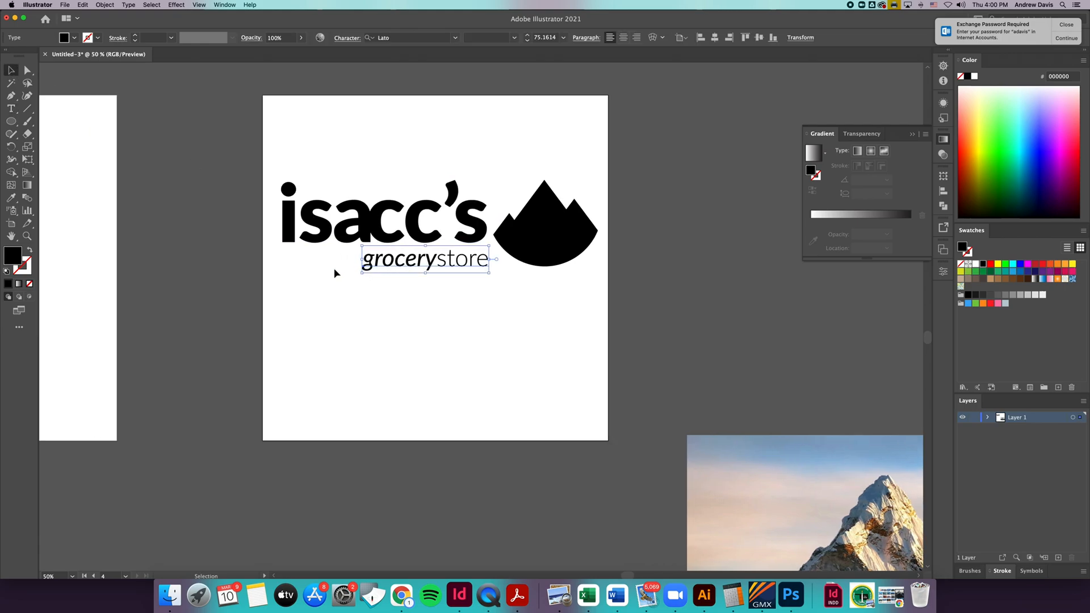
key("alt+Right")
key("alt+Right")
key("alt+Right")
key("alt+Right")
key("alt+Right")
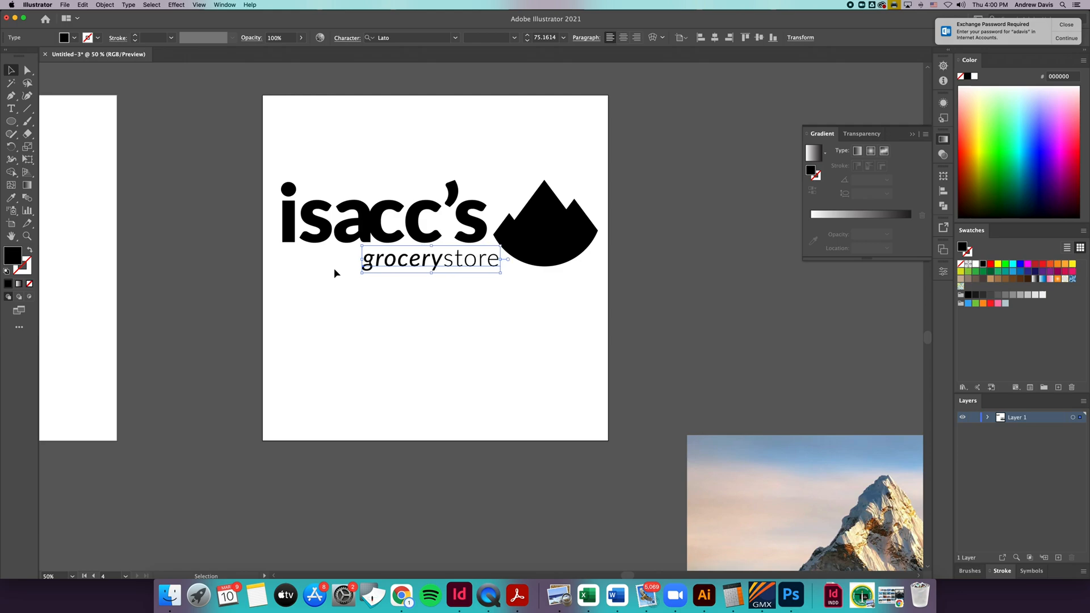
key("alt+Right")
key("alt+Right")
key("alt+Right")
key("alt+Right")
key("alt+Right")
key("alt+Right")
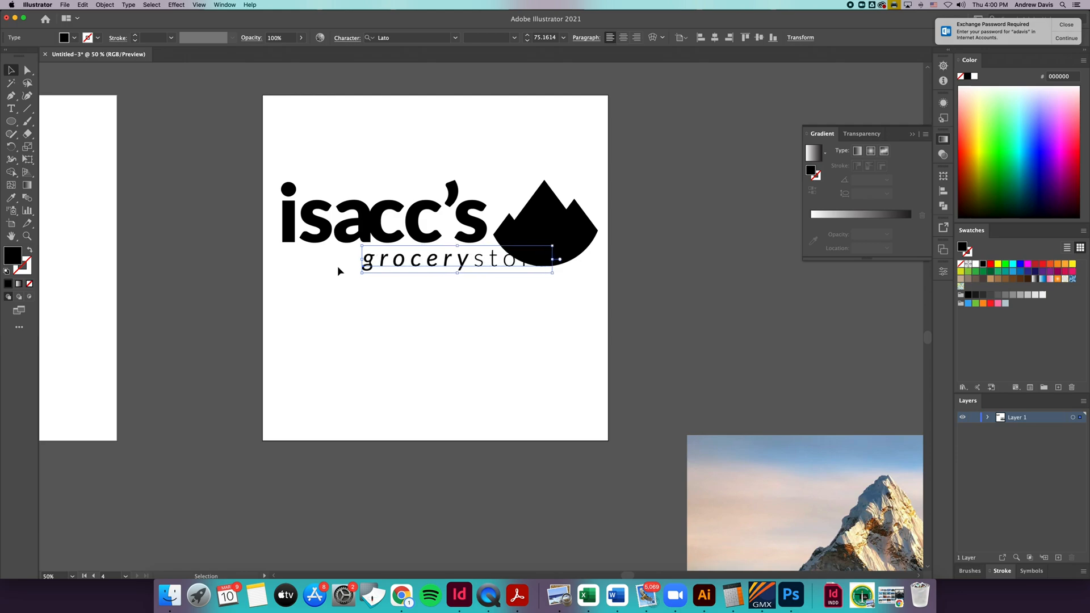
Step: Right-align the wordmark and the widened tagline, and move both left so they sit clear of the mountain
left_click(322, 240, "shift")
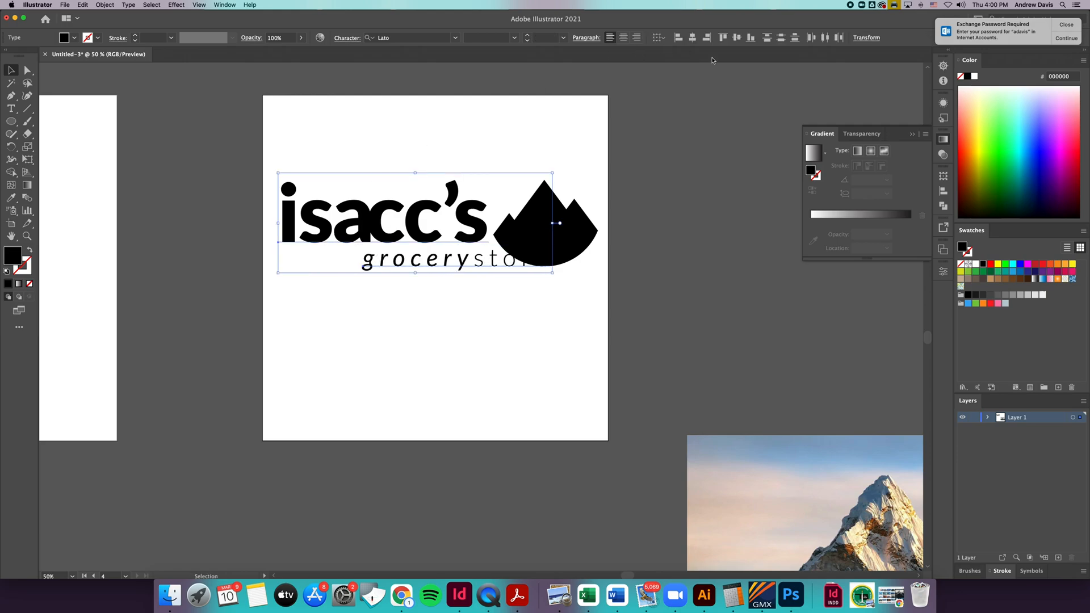
left_click(708, 39)
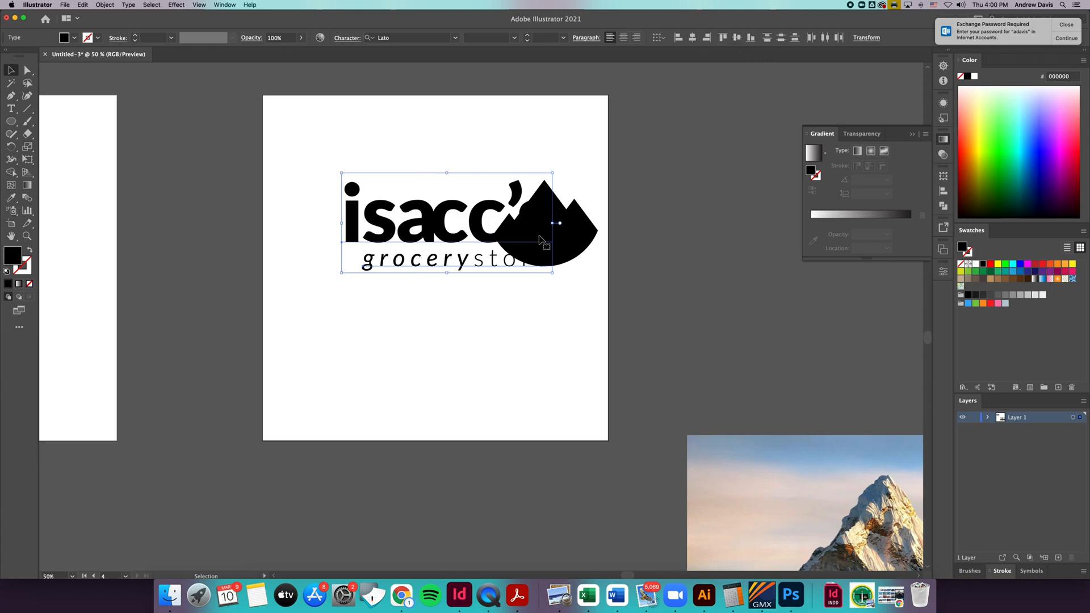
left_click_drag(489, 235, 429, 235)
left_click(449, 332)
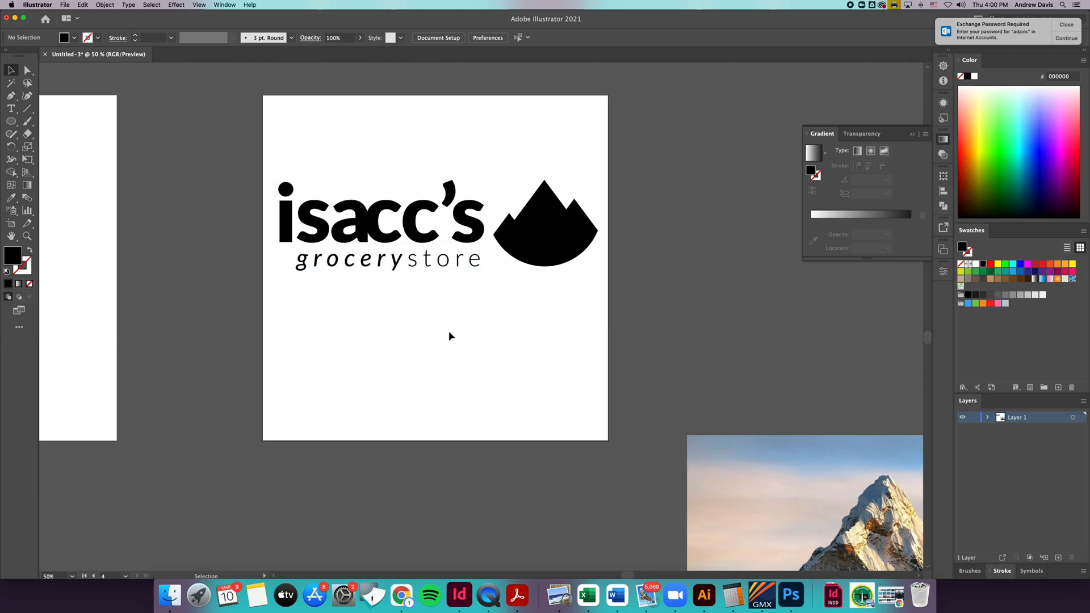
Step: Check the tagline's tracking in its character settings
left_click(426, 270)
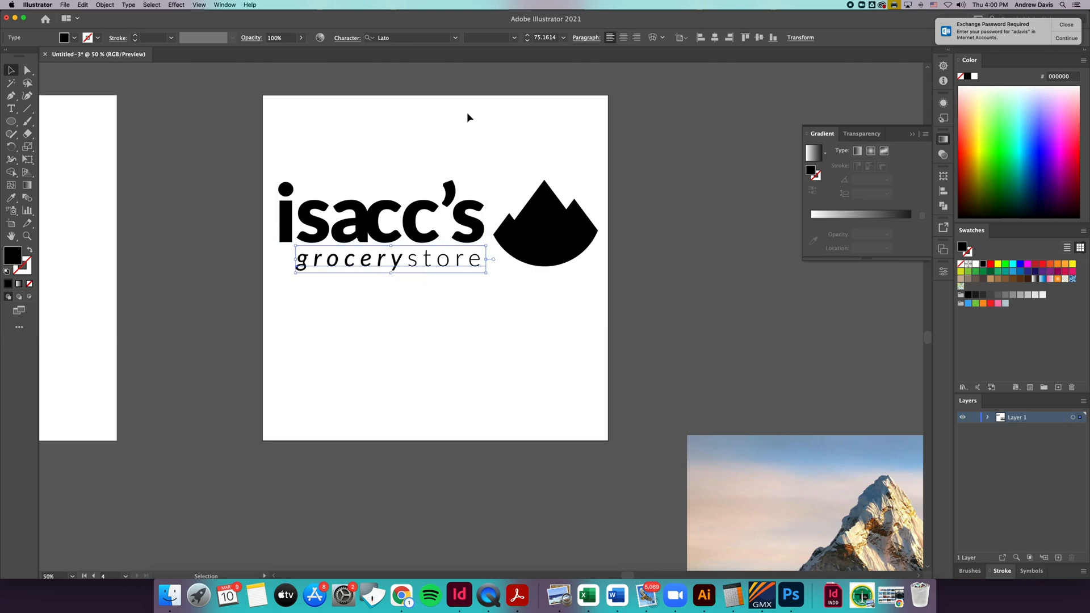
left_click(347, 38)
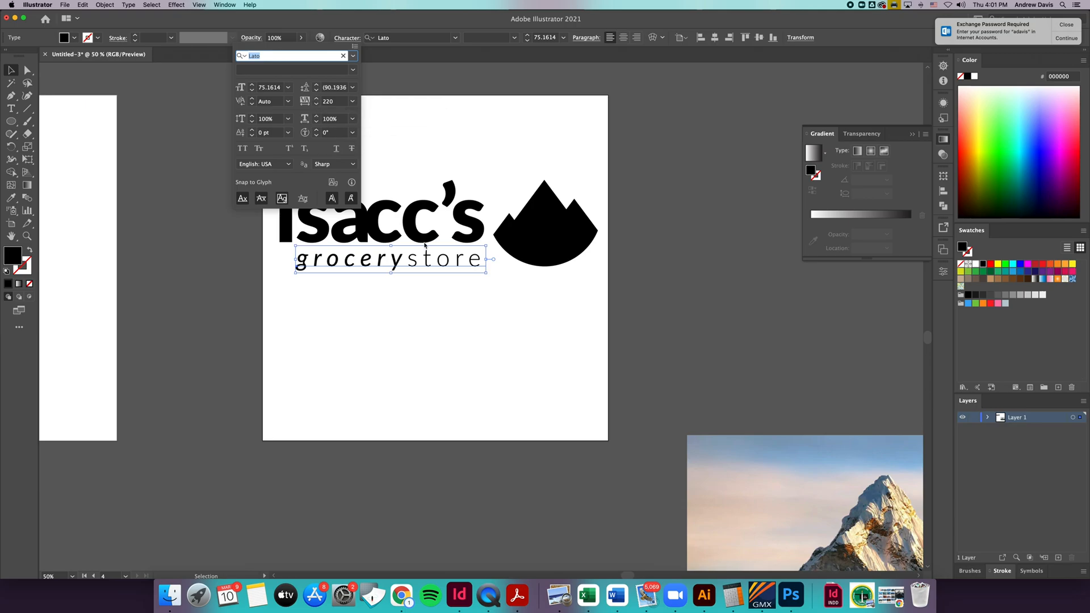
left_click(457, 304)
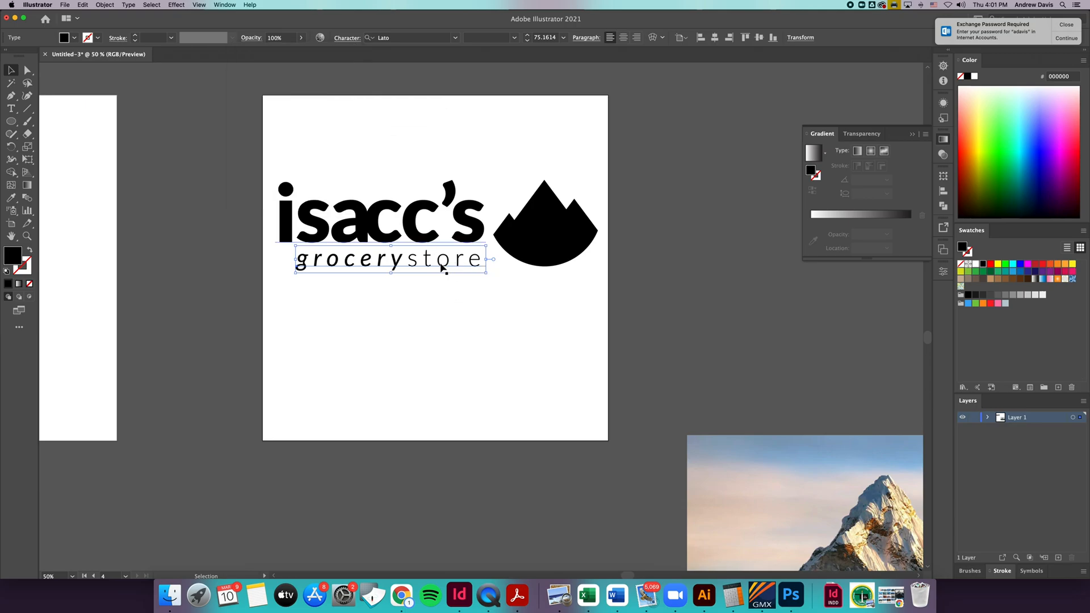
Step: Try slightly wider and slightly tighter letter spacing on the tagline, ending at the same tracking
scroll(442, 267, "left", 1)
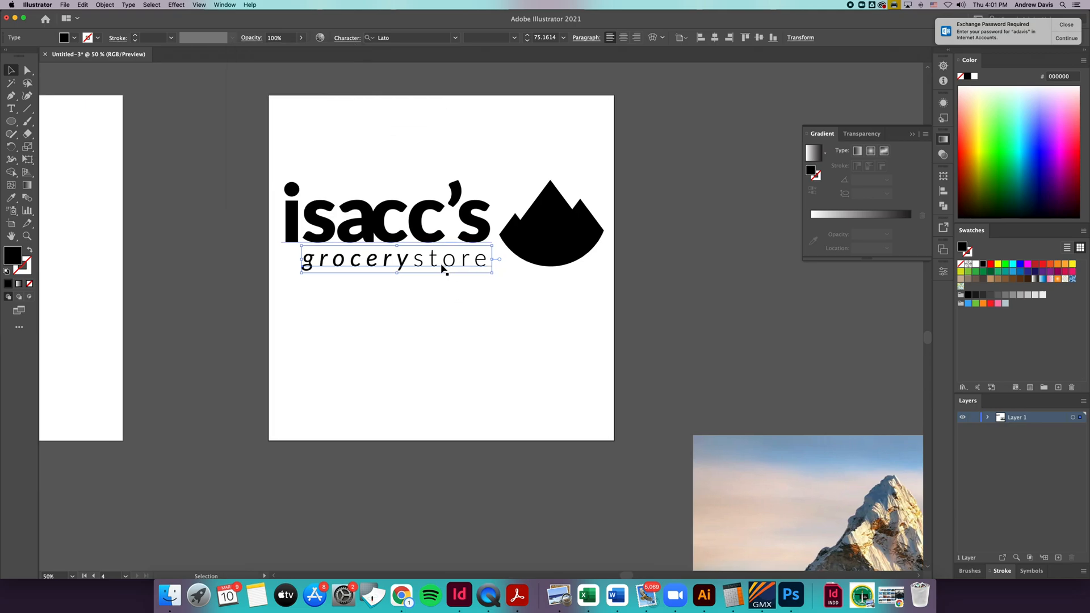
key("alt+Right")
key("alt+Right")
key("alt+Left")
key("alt+Left")
key("alt+Left")
key("alt+Right")
key("alt+Right")
key("alt+Left")
scroll(445, 272, "right", 2)
left_click(459, 299)
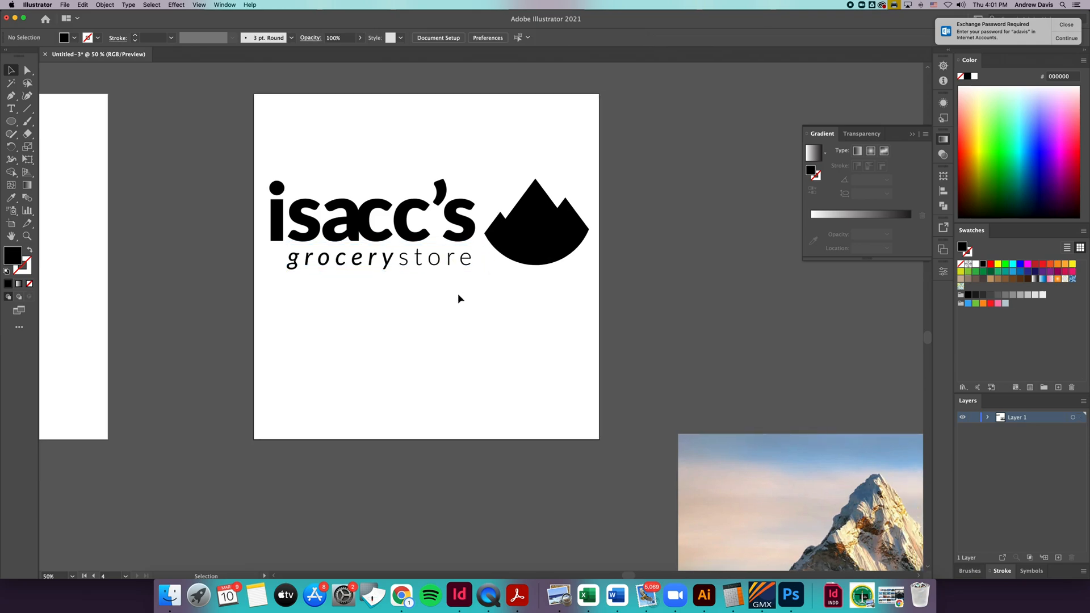
scroll(455, 289, "up", 2)
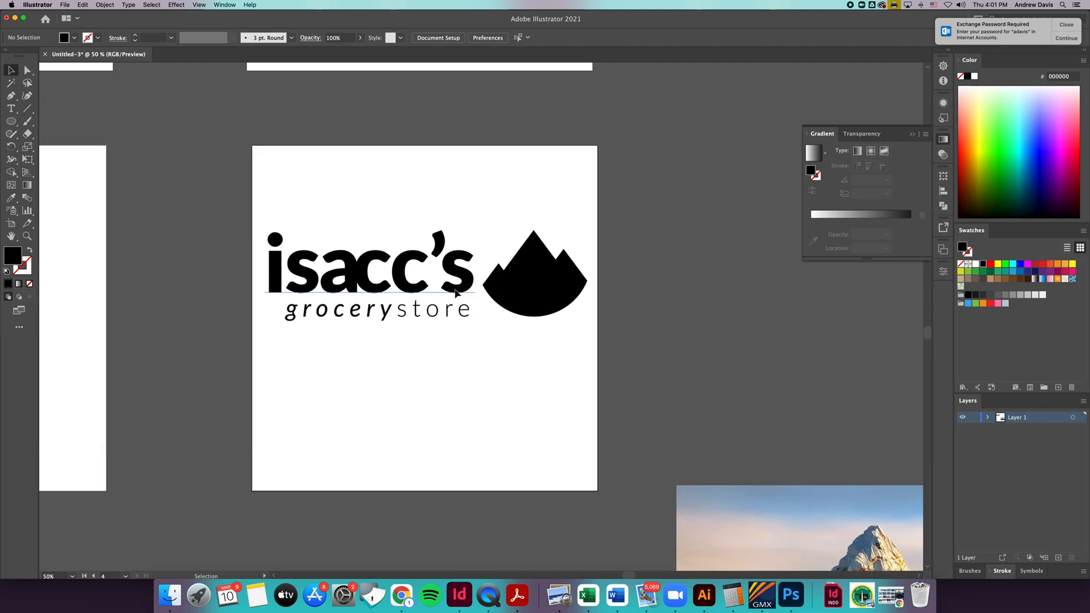
scroll(454, 290, "down", 2)
scroll(455, 291, "up", 4)
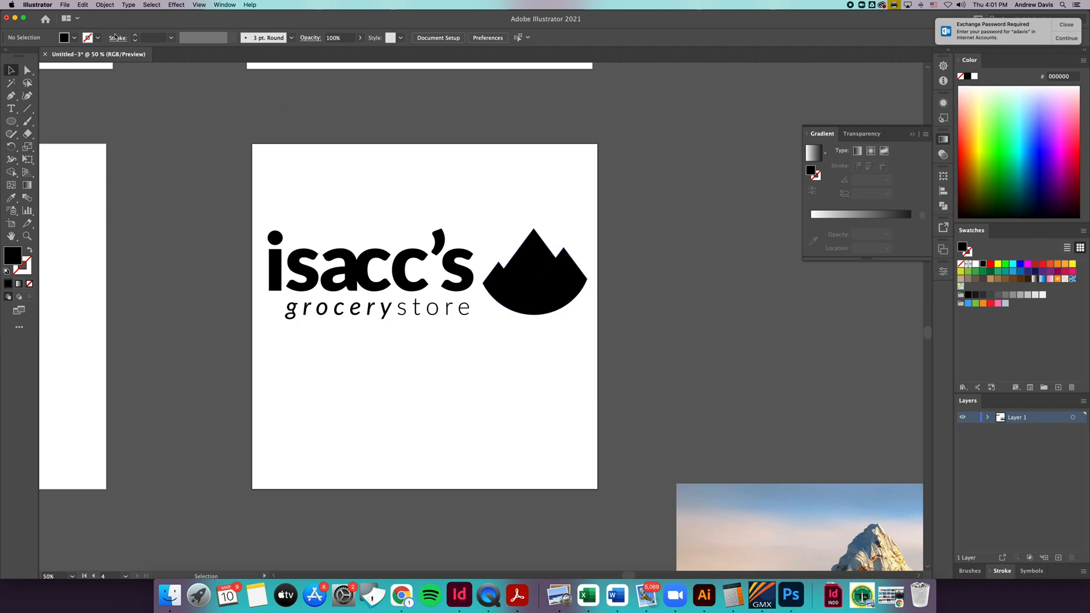
Step: Save the document as "isacc's grocery" in Adobe Illustrator (ai) format in the Isacc Grocery Logo folder
left_click(65, 4)
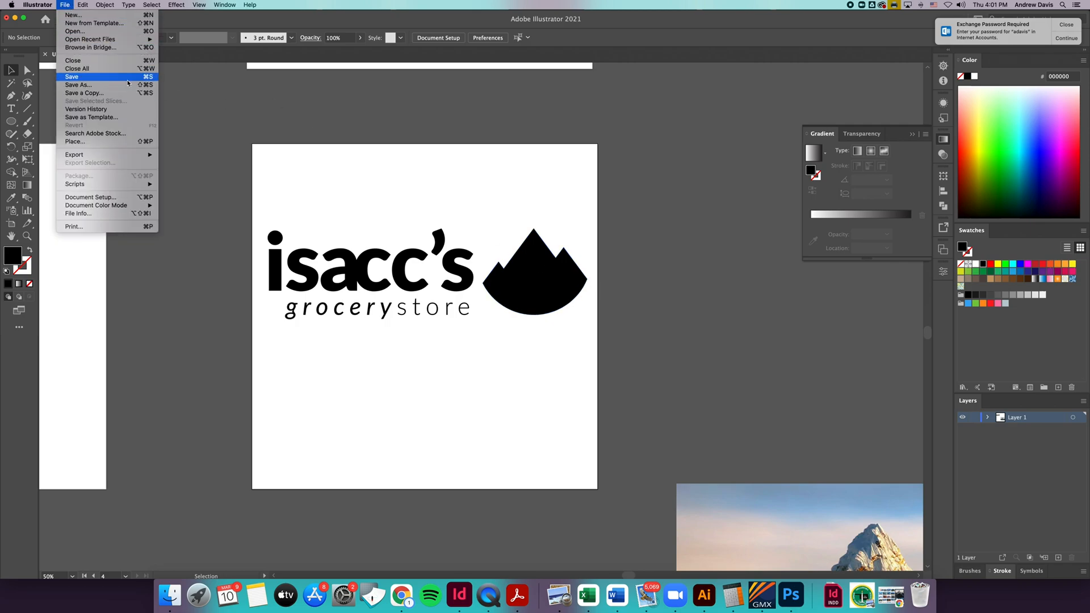
left_click(97, 78)
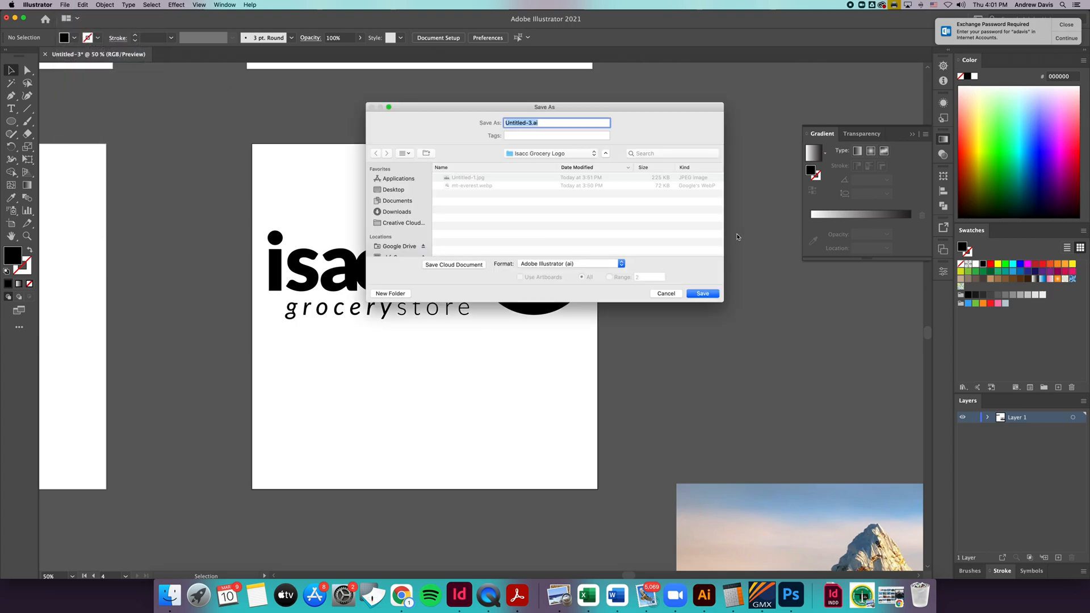
type("isacc's grocery")
left_click(703, 293)
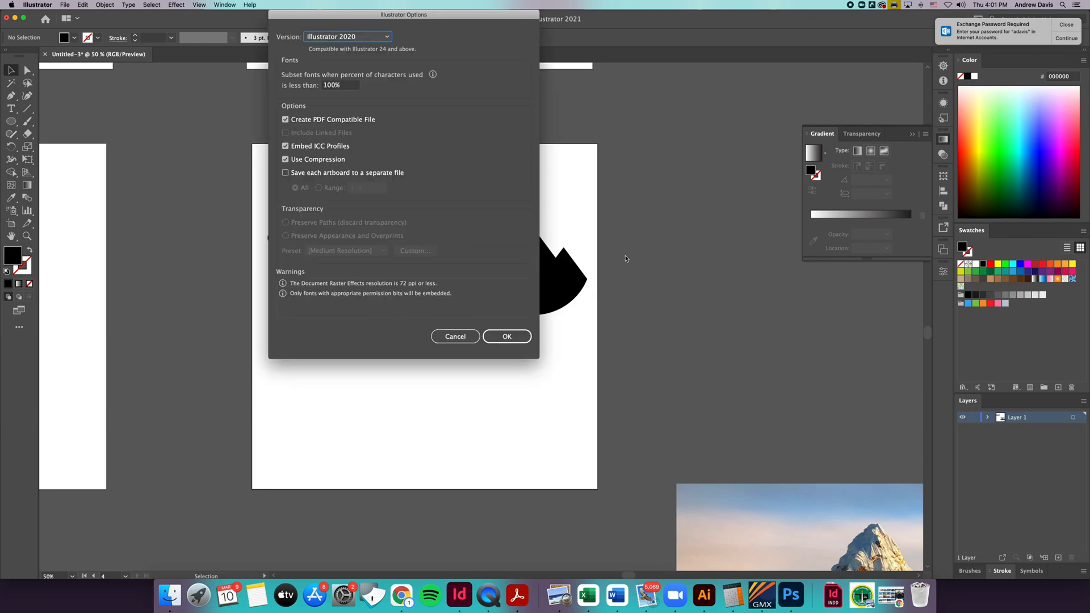